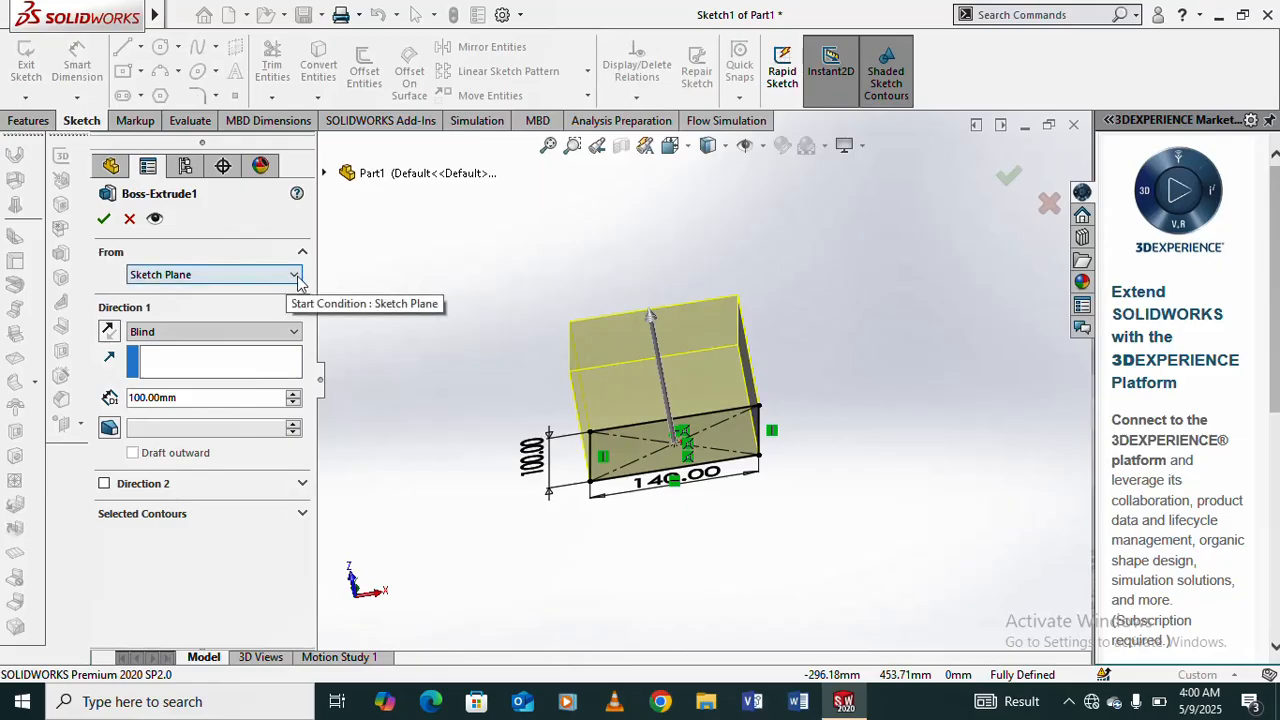
# - Review the start condition options and accept the 100 mm blind extrusion of the rectangle from the sketch plane
pyautogui.click(294, 276)
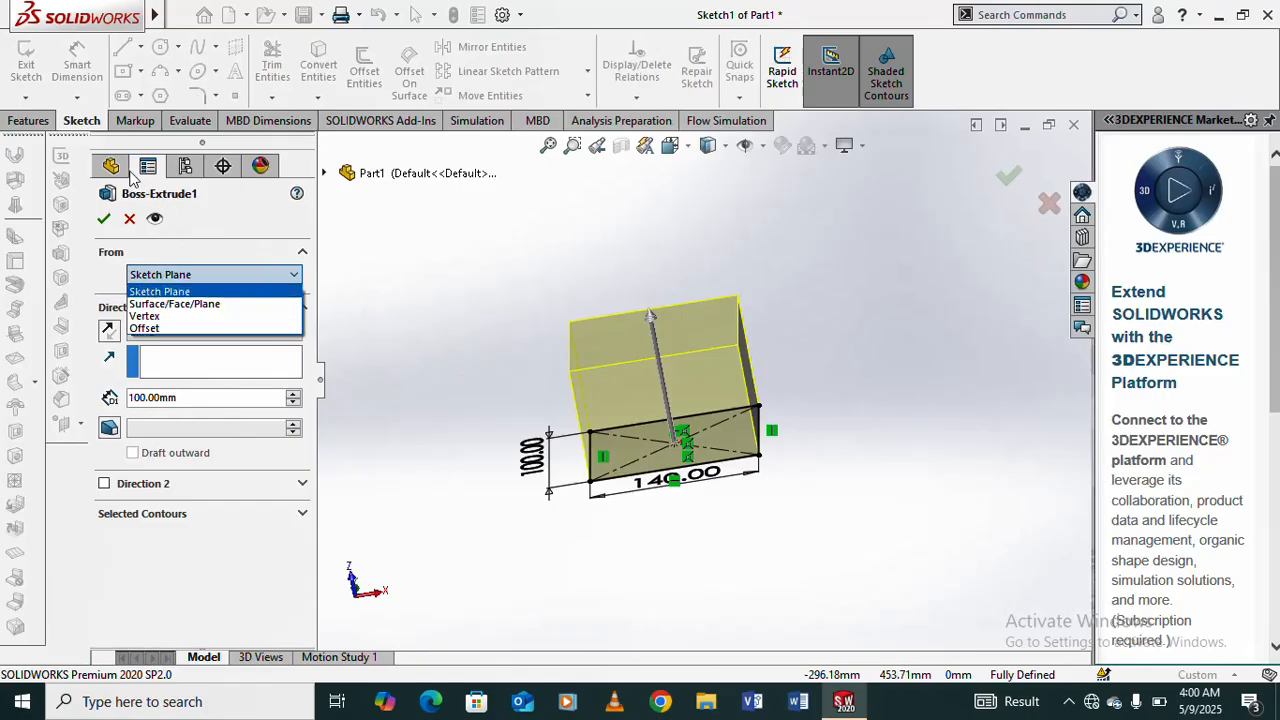
pyautogui.click(421, 300)
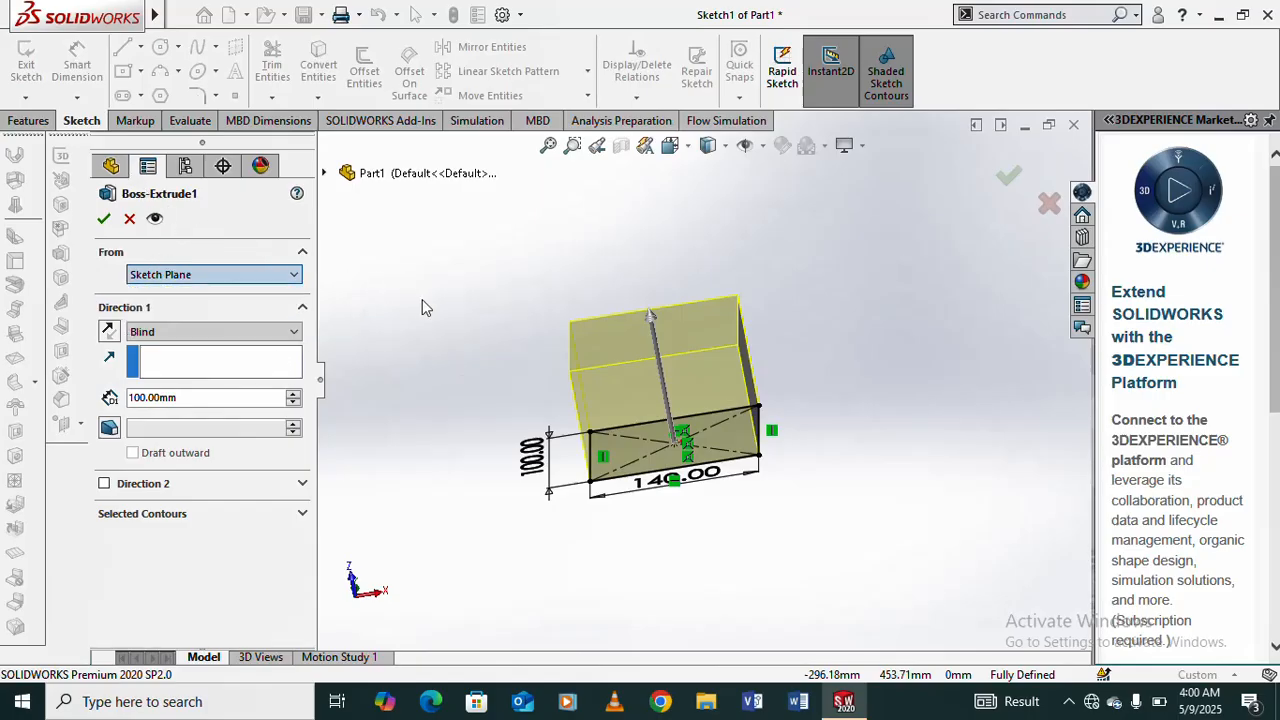
pyautogui.click(297, 276)
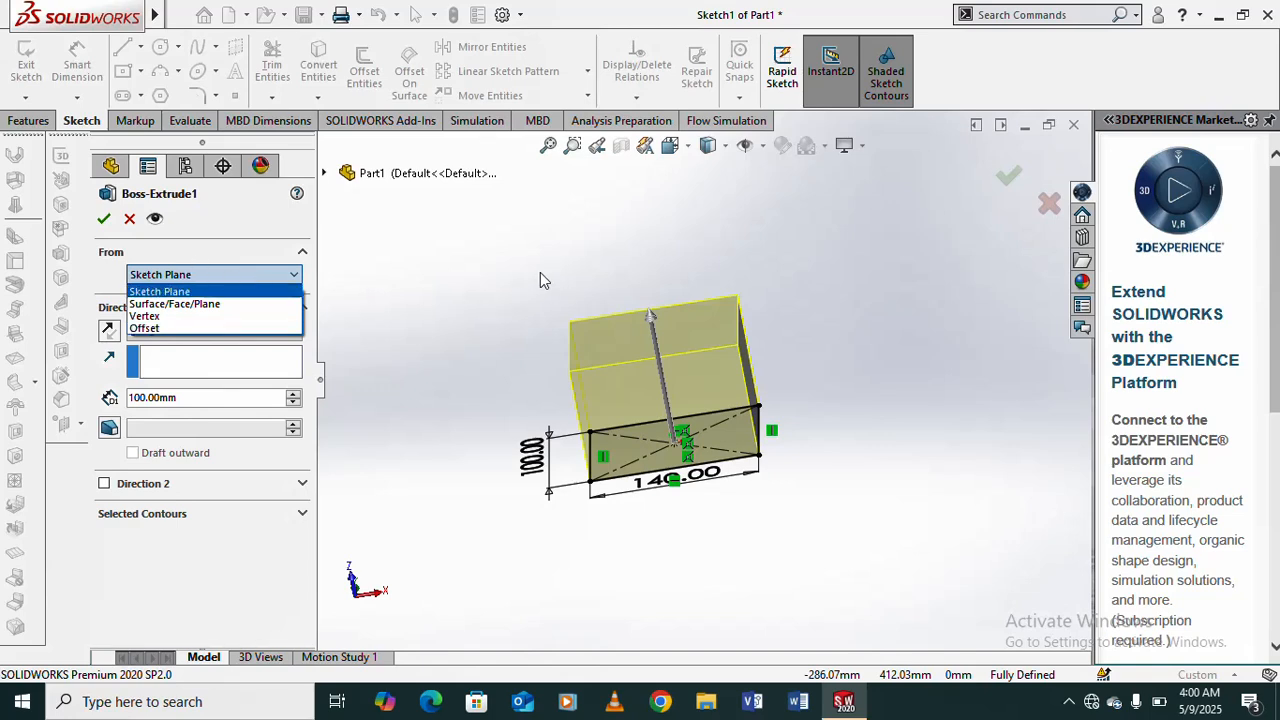
pyautogui.click(128, 228)
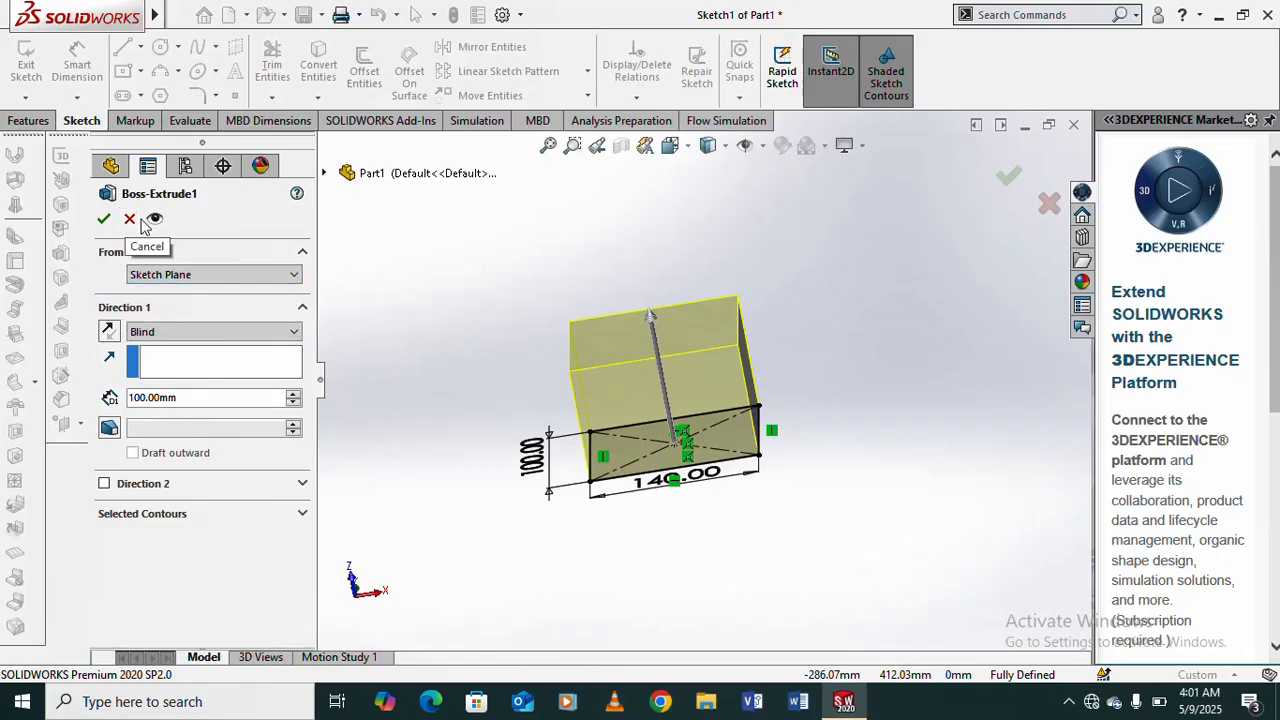
pyautogui.click(105, 218)
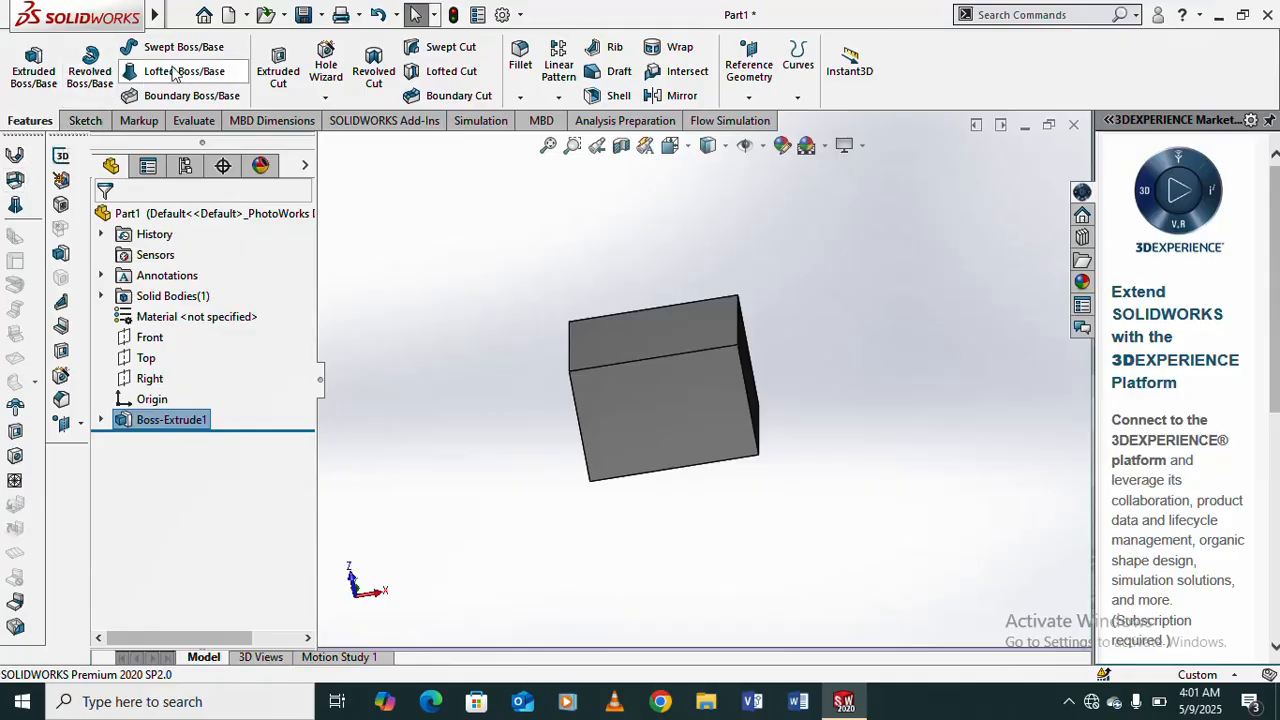
# - Create a new part from the tutorial part template and orient the view normal to the Front plane
pyautogui.click(229, 15)
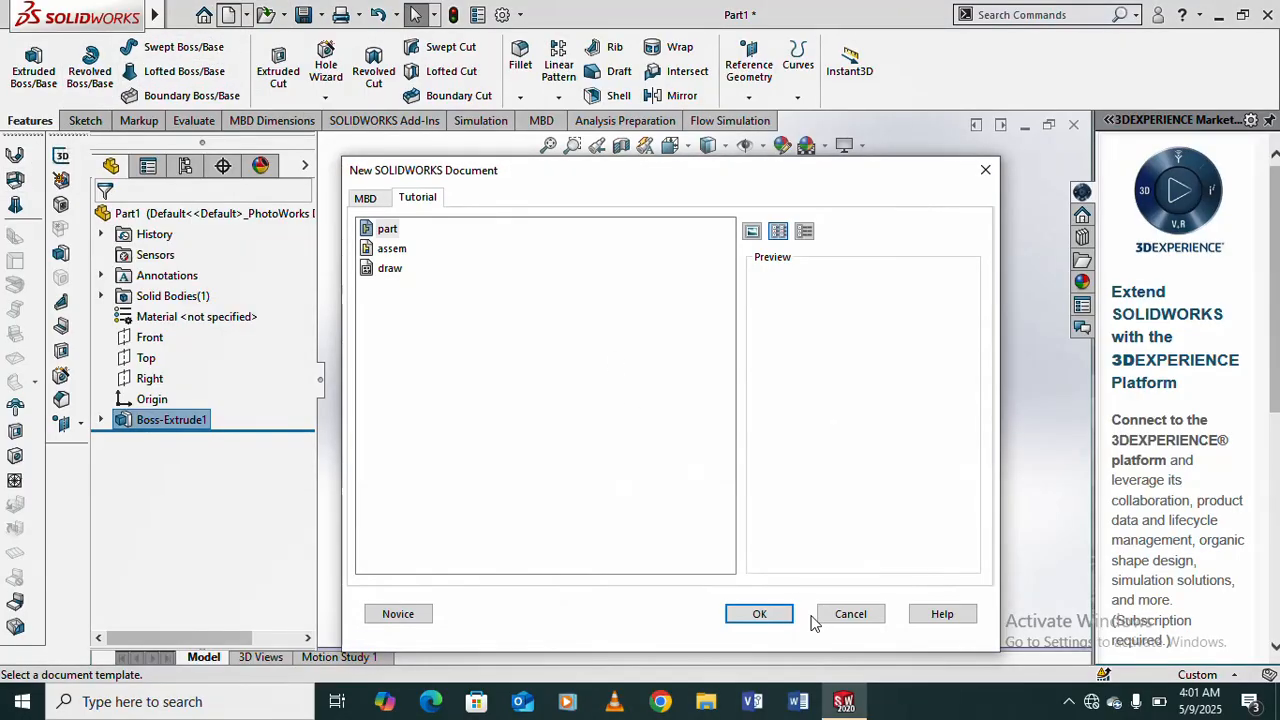
pyautogui.click(760, 616)
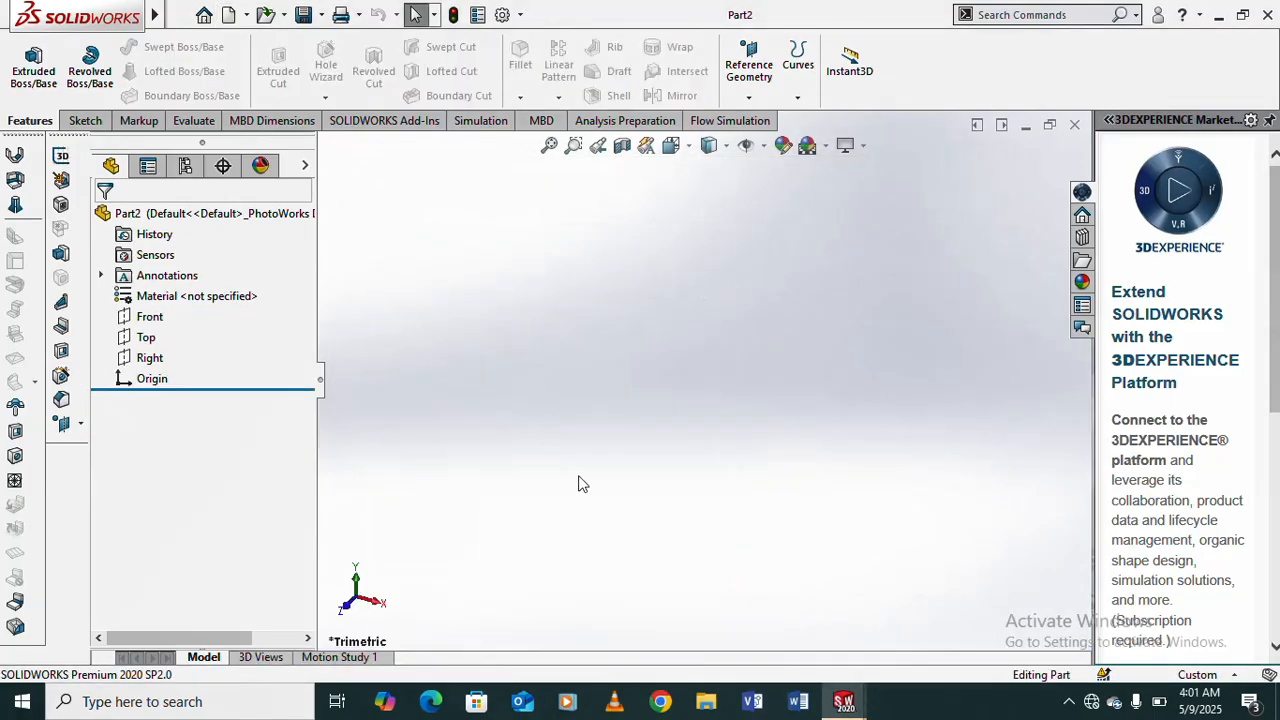
pyautogui.click(150, 317)
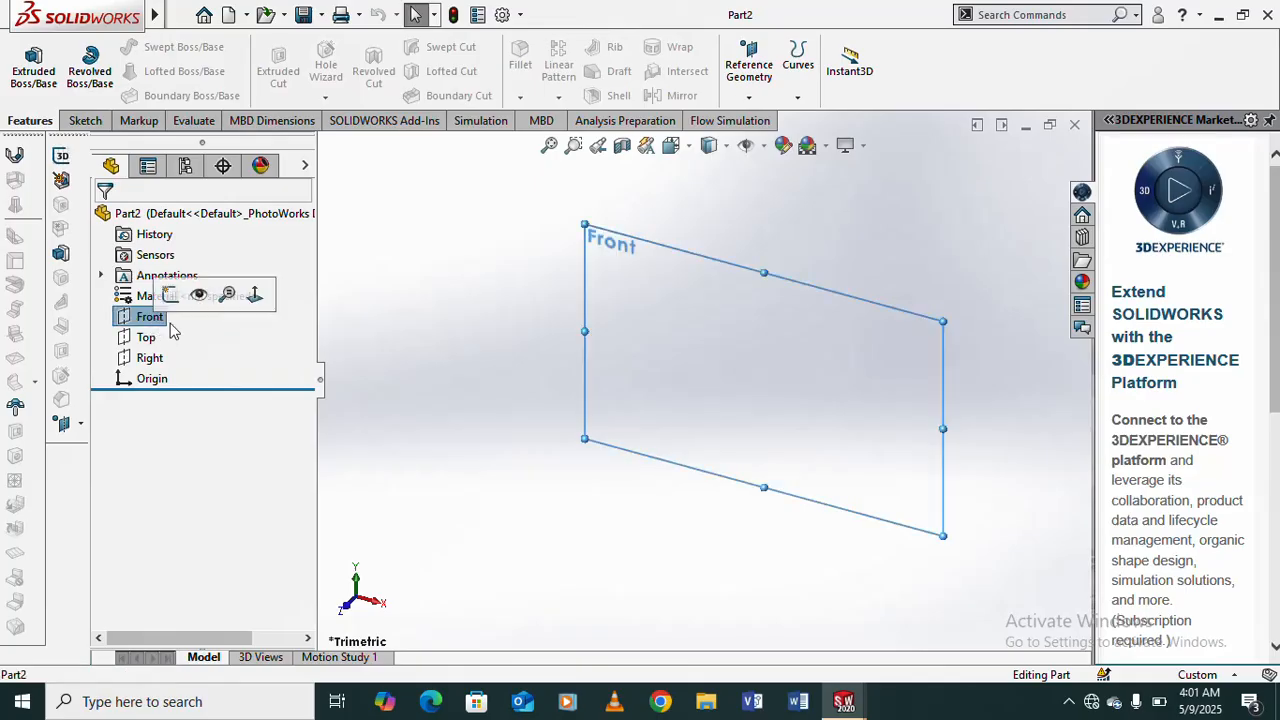
pyautogui.click(253, 299)
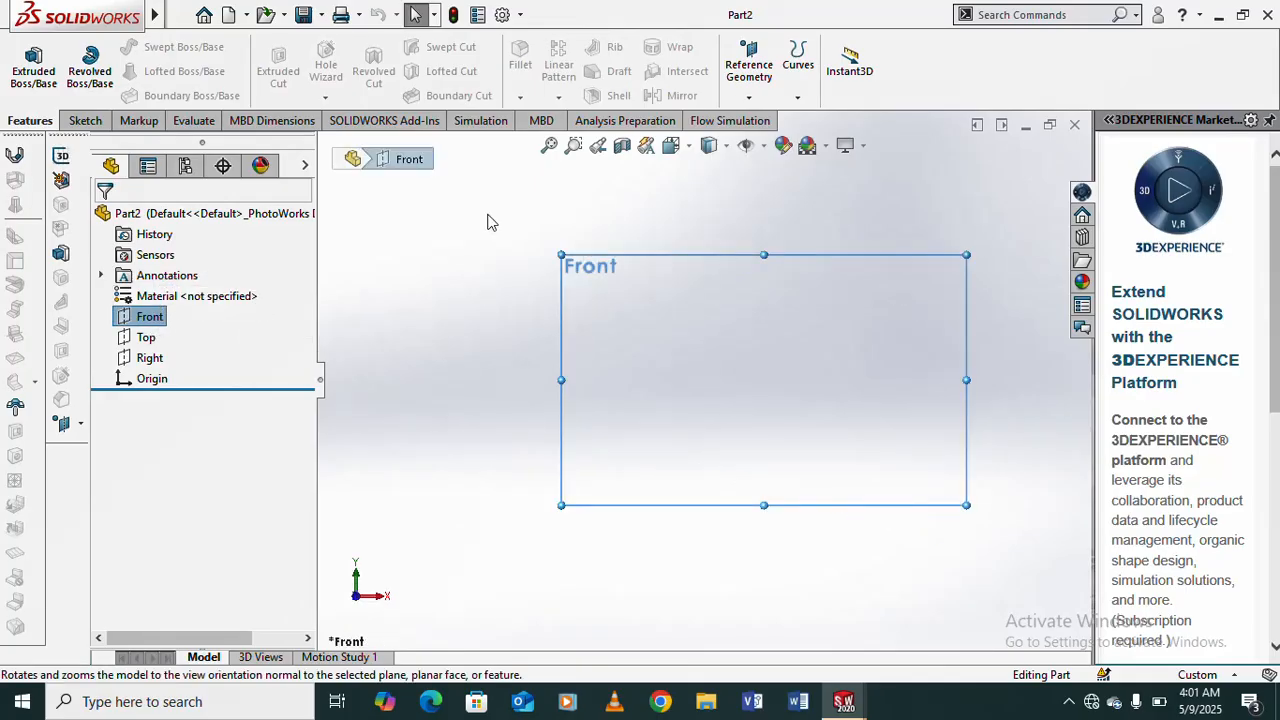
# - Sketch a six-sided polygon on the Front plane, centred on the origin, with an inscribed circle about 108.7 mm in diameter
pyautogui.click(85, 121)
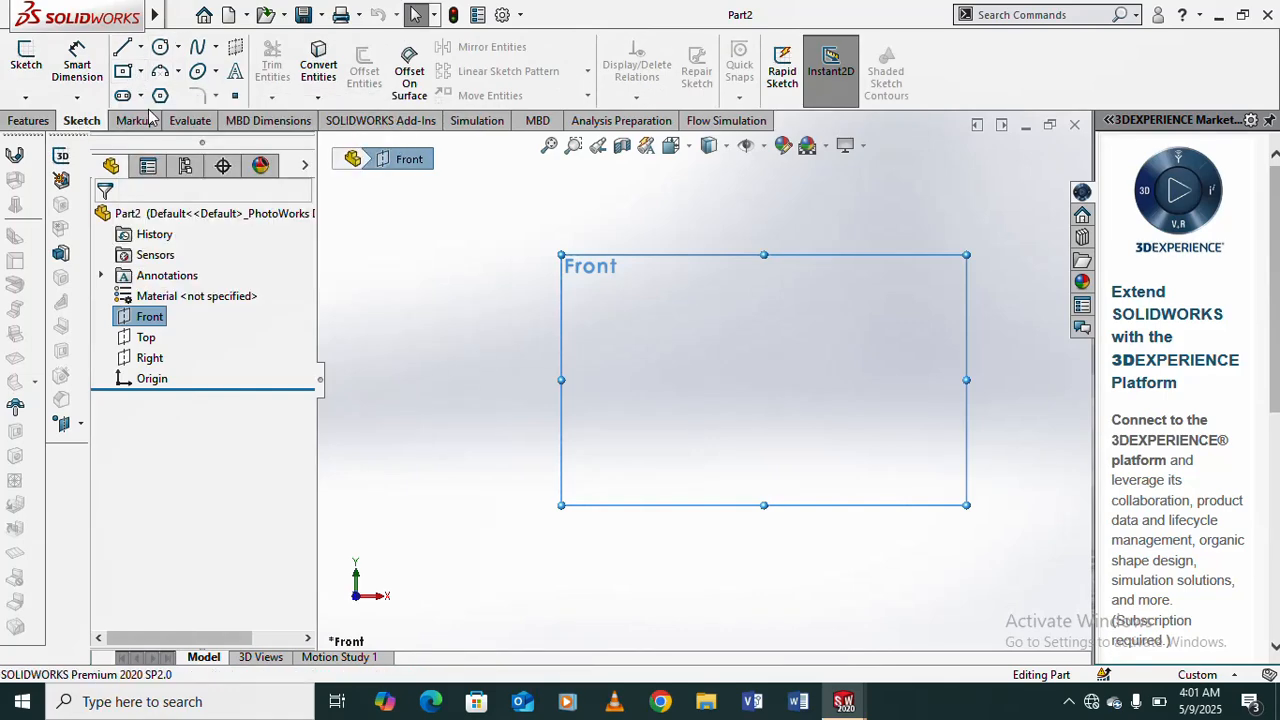
pyautogui.click(160, 95)
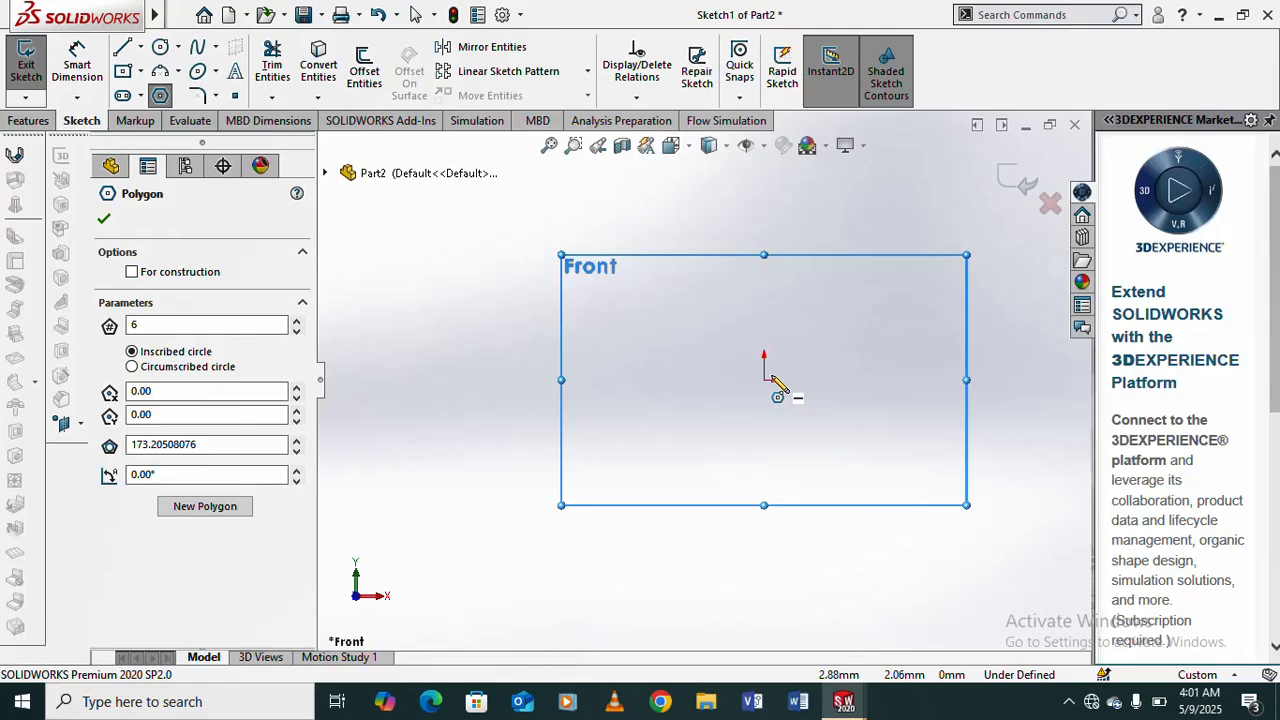
pyautogui.click(766, 378)
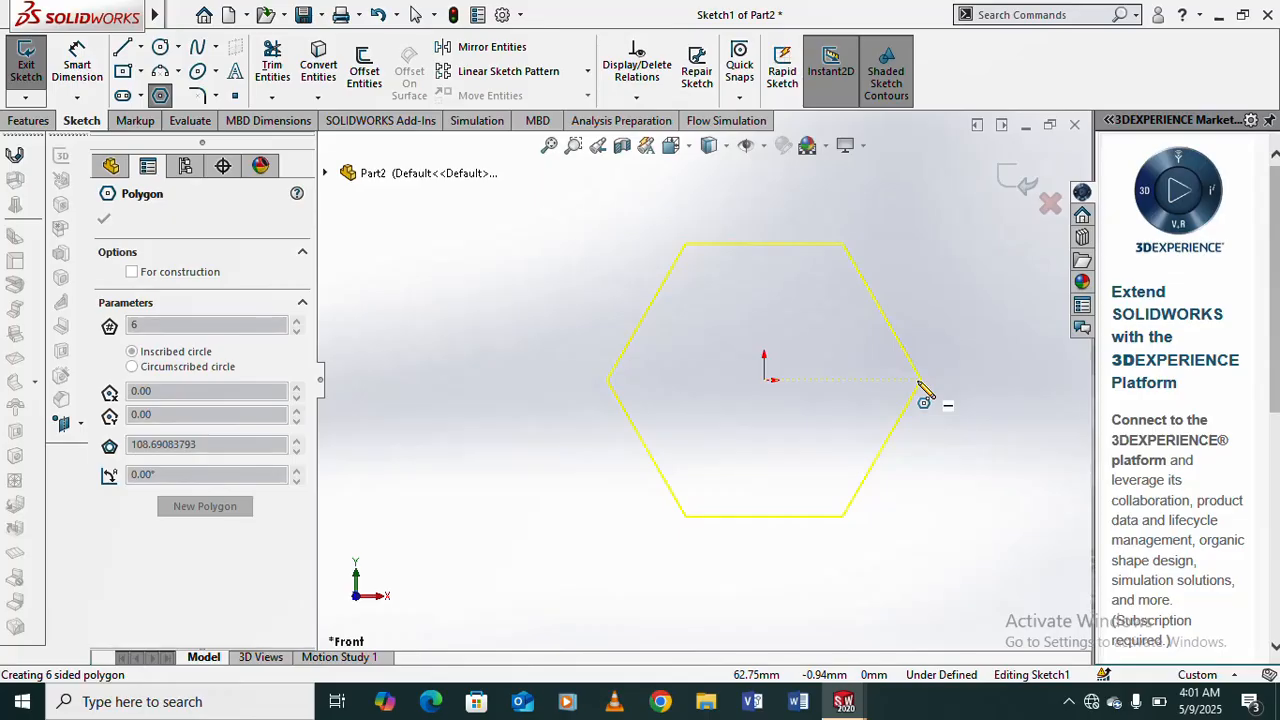
pyautogui.click(920, 381)
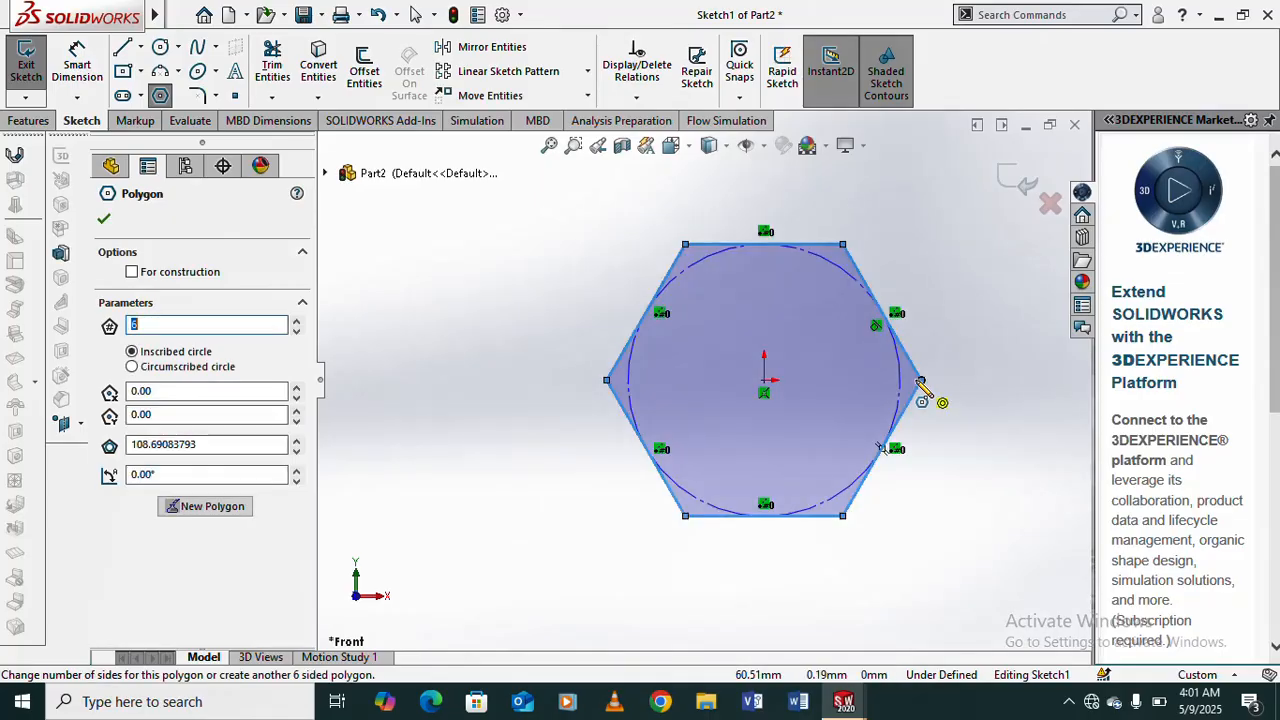
# - Dimension the distance between the hexagon's upper and lower horizontal edges as 100 mm
pyautogui.click(79, 70)
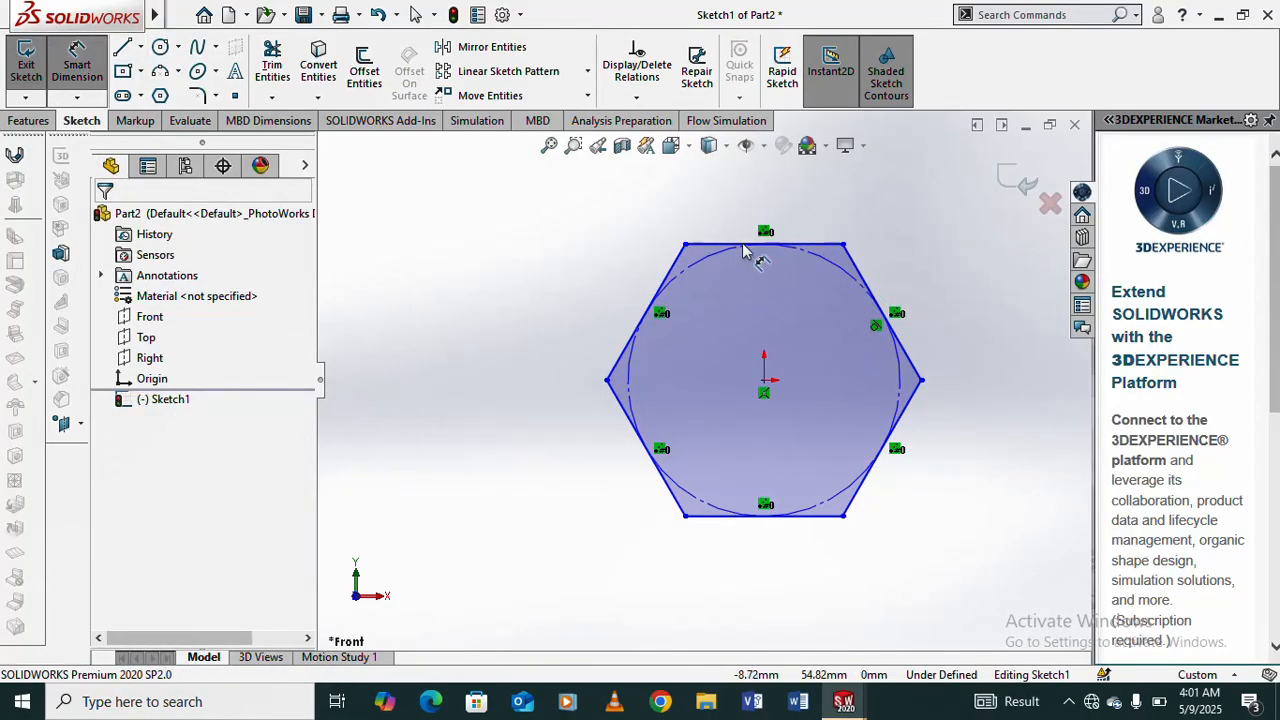
pyautogui.click(775, 515)
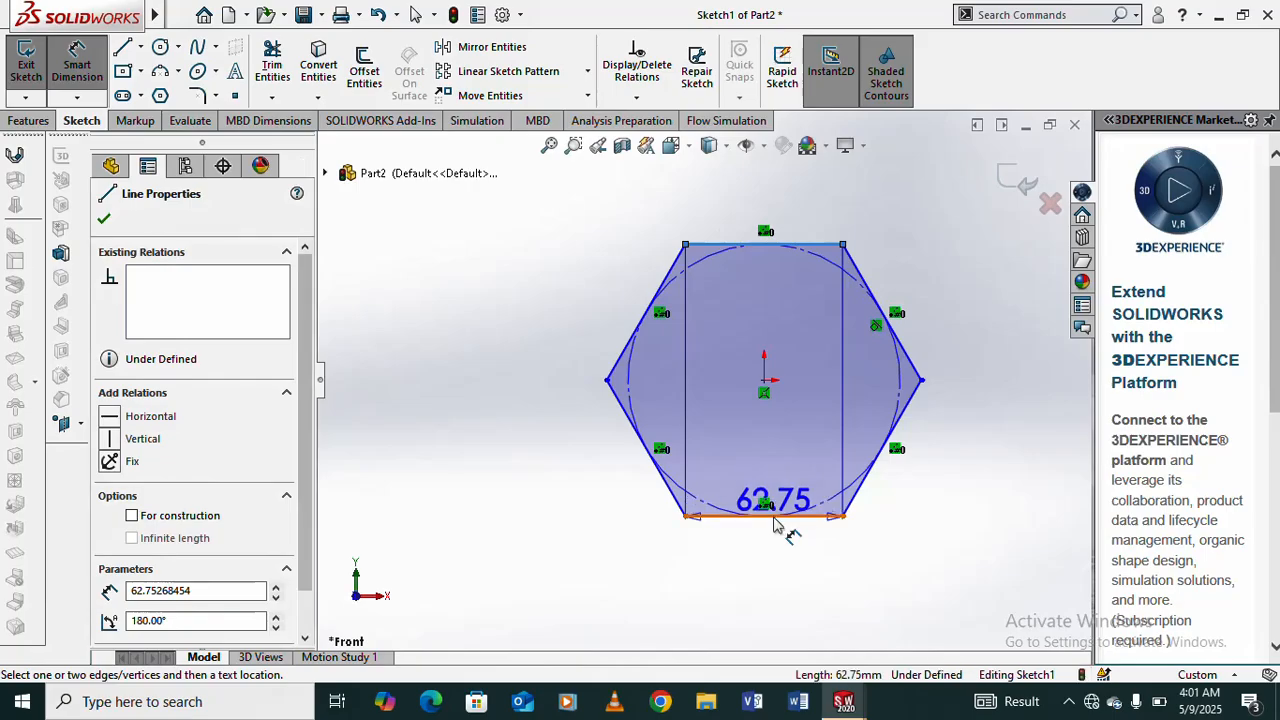
pyautogui.click(773, 517)
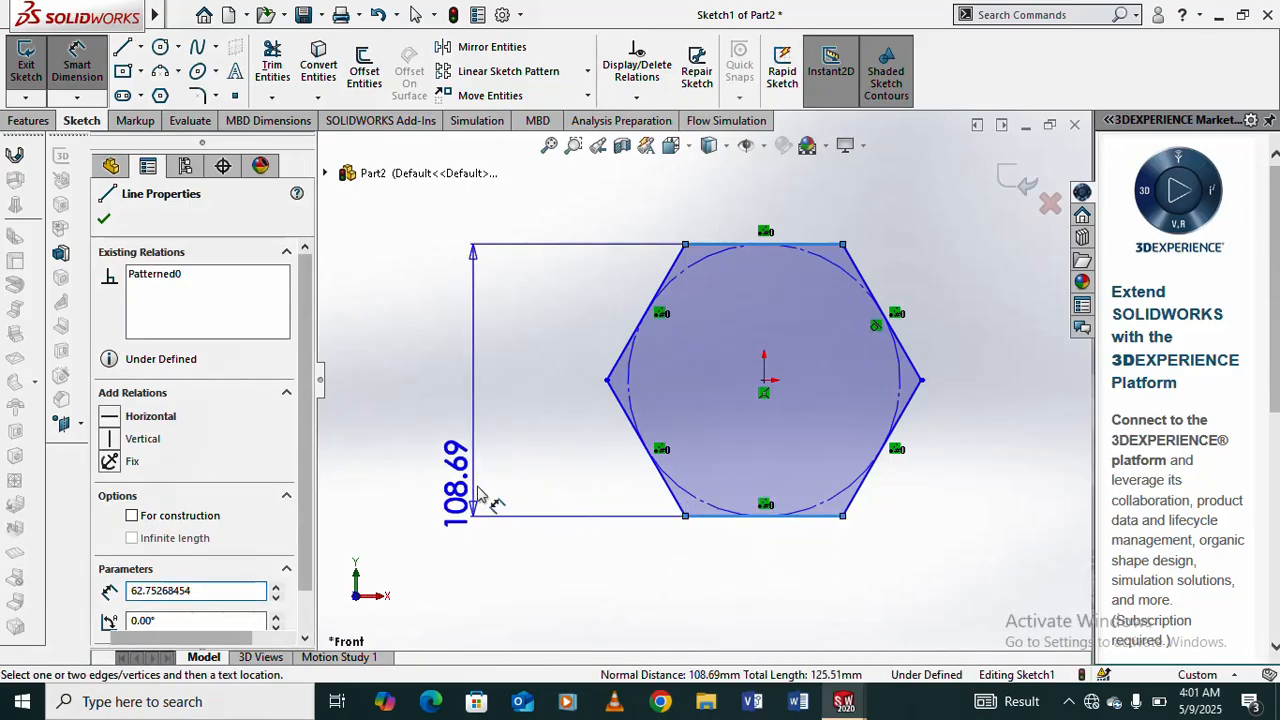
pyautogui.click(478, 493)
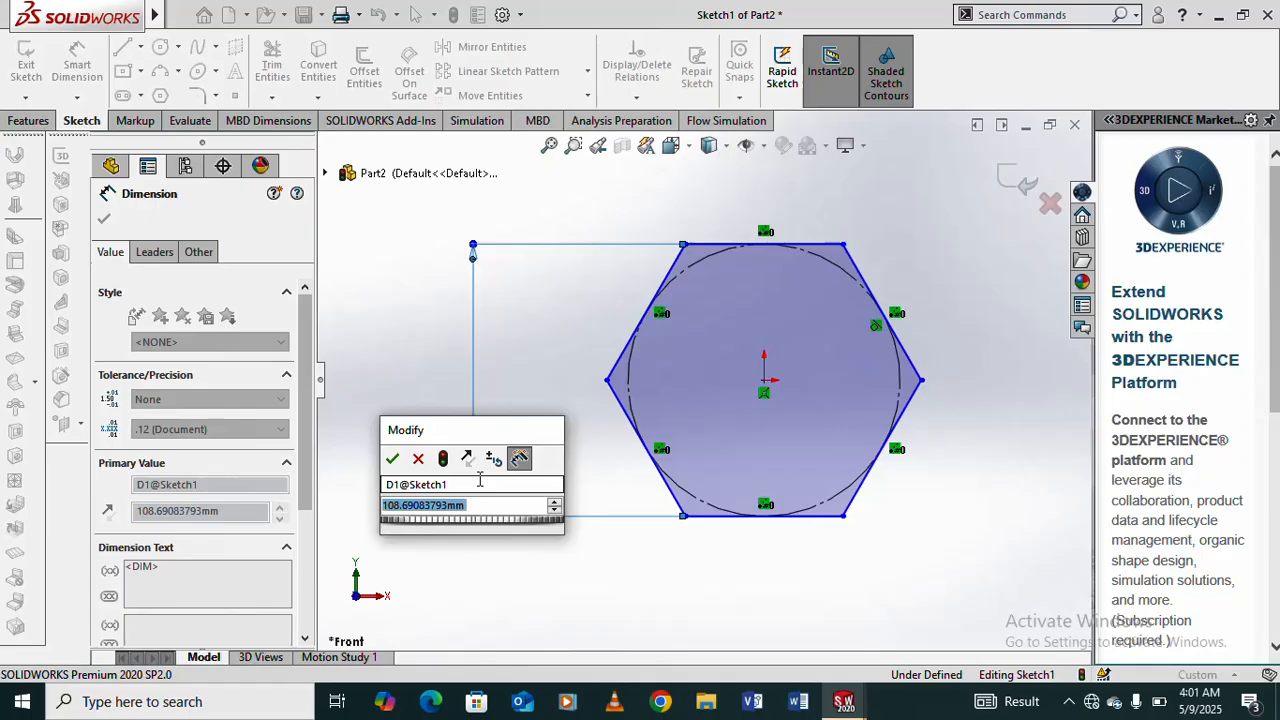
pyautogui.write('100')
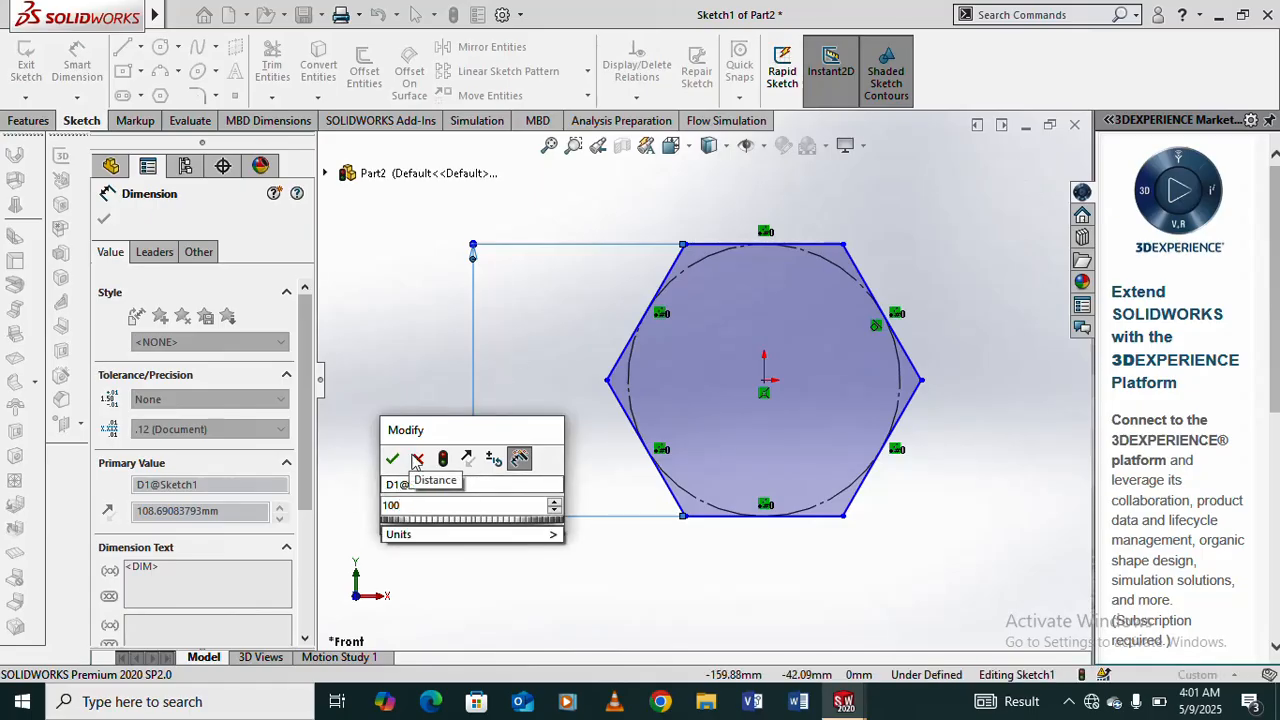
pyautogui.click(392, 460)
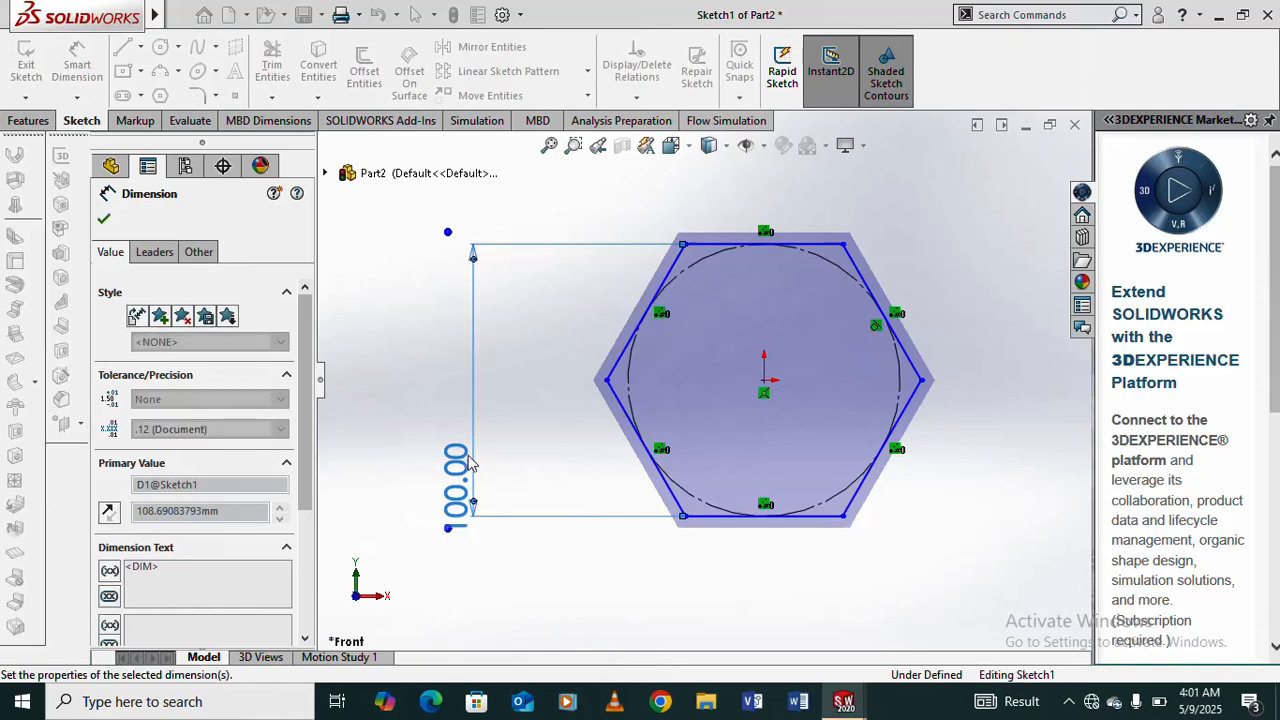
pyautogui.rightClick(1010, 264)
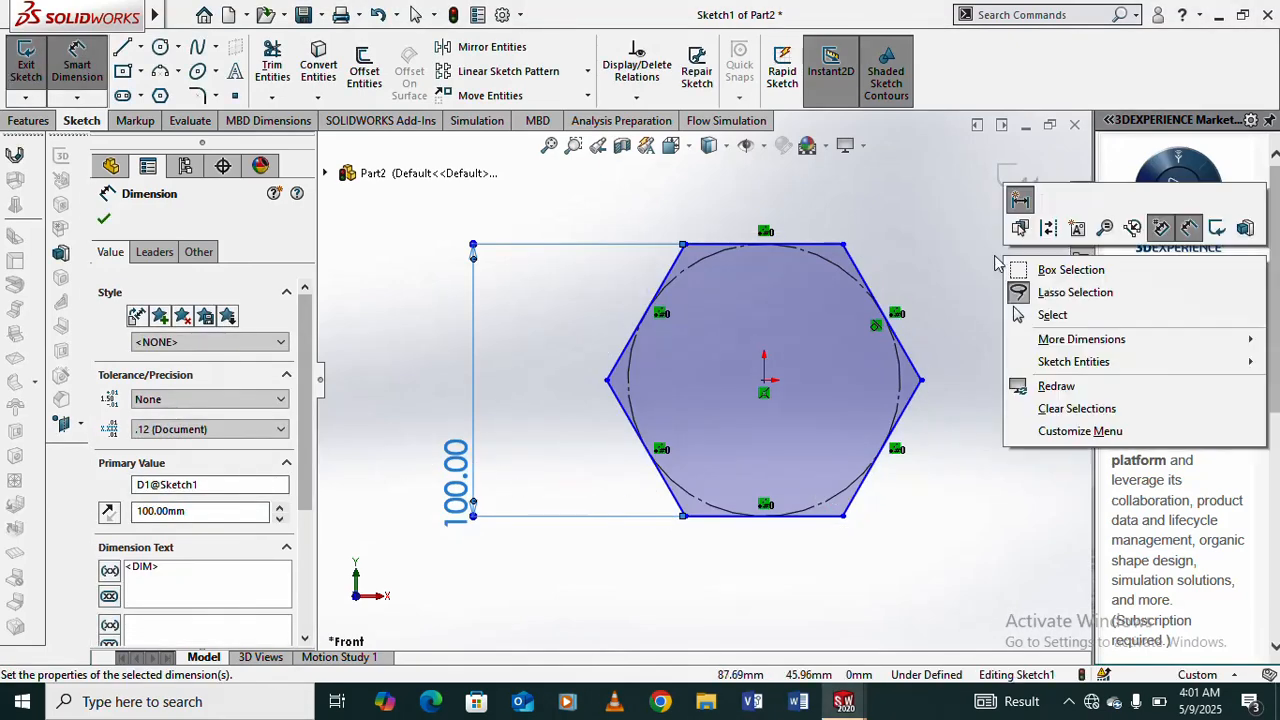
pyautogui.click(1054, 316)
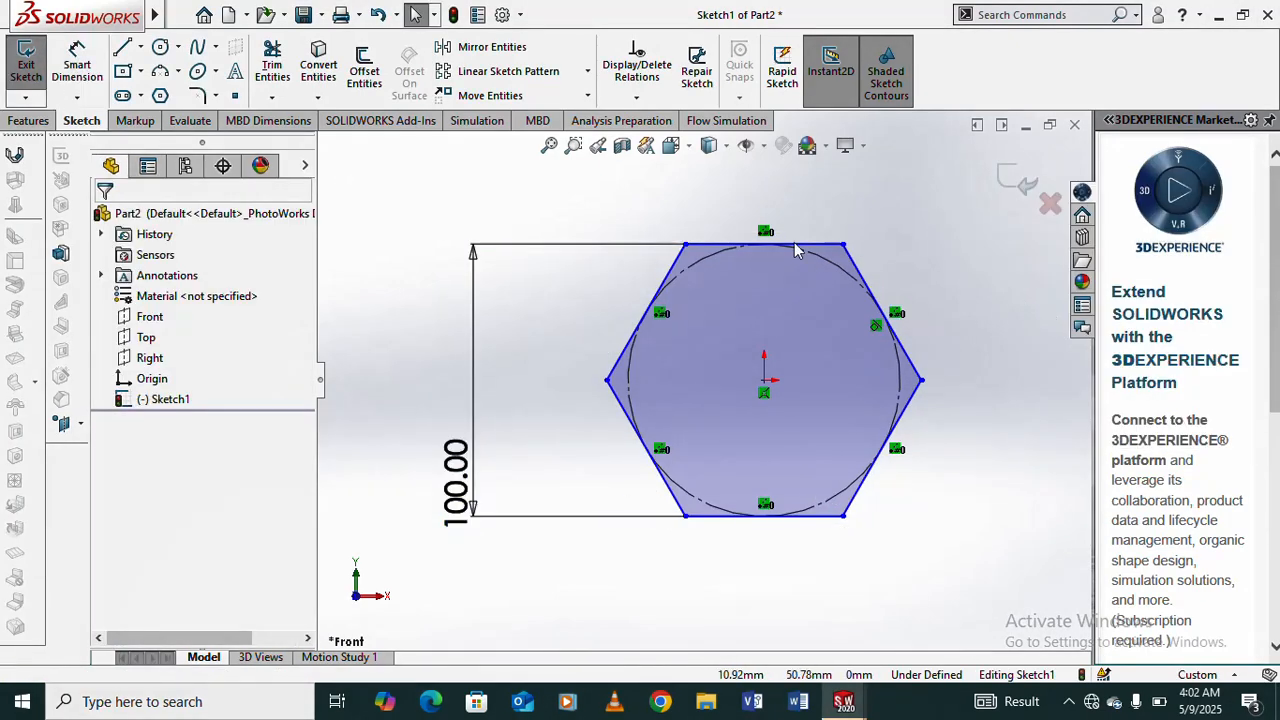
# - Add a horizontal relation to the hexagon's upper edge
pyautogui.click(808, 247)
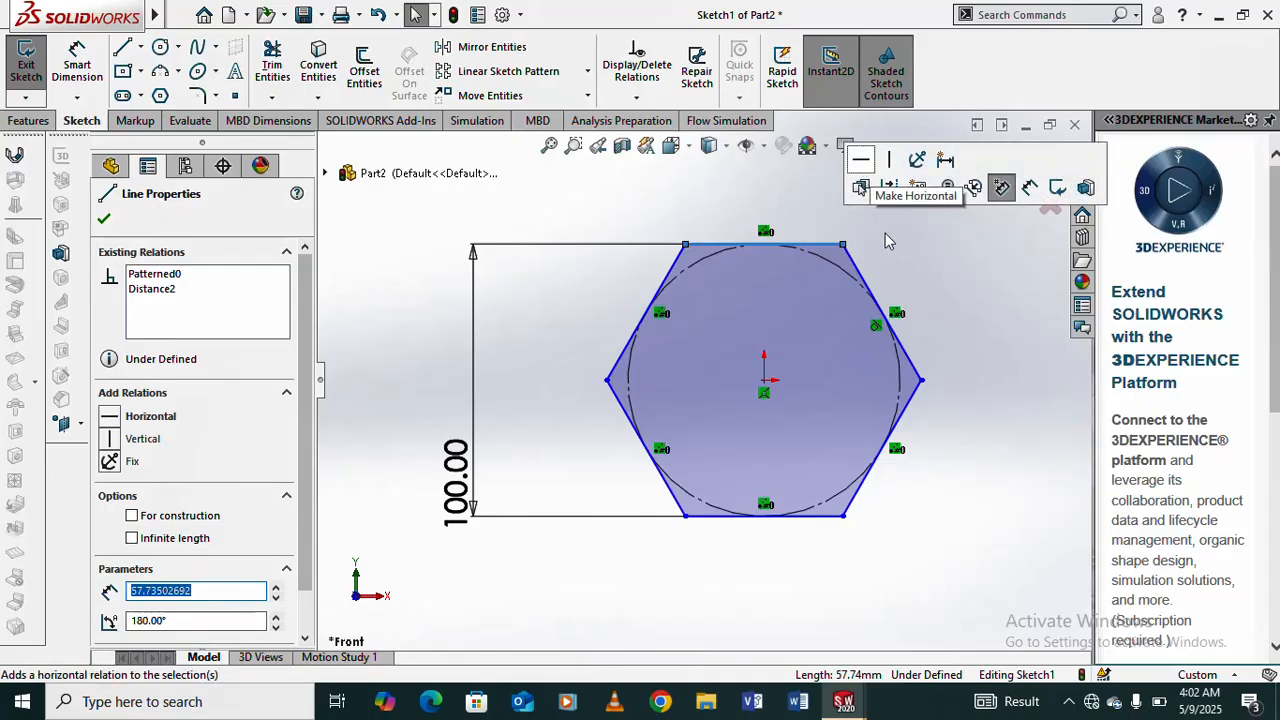
pyautogui.click(862, 160)
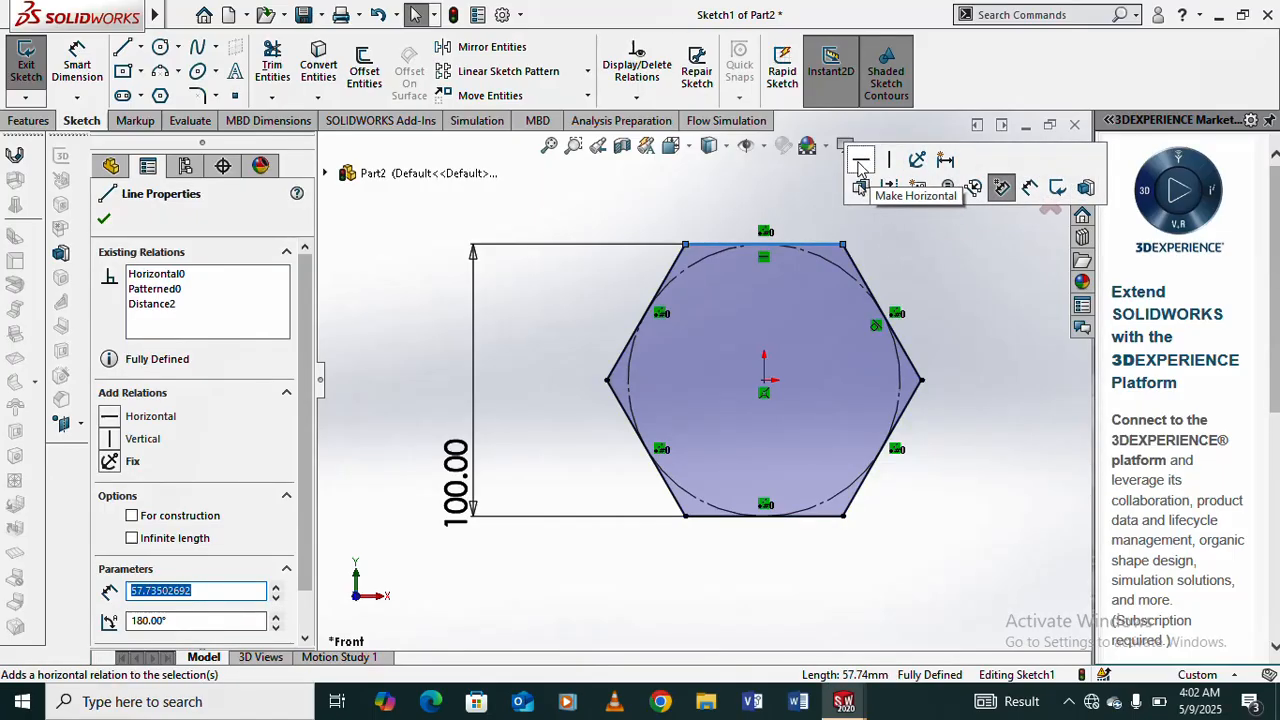
pyautogui.click(918, 273)
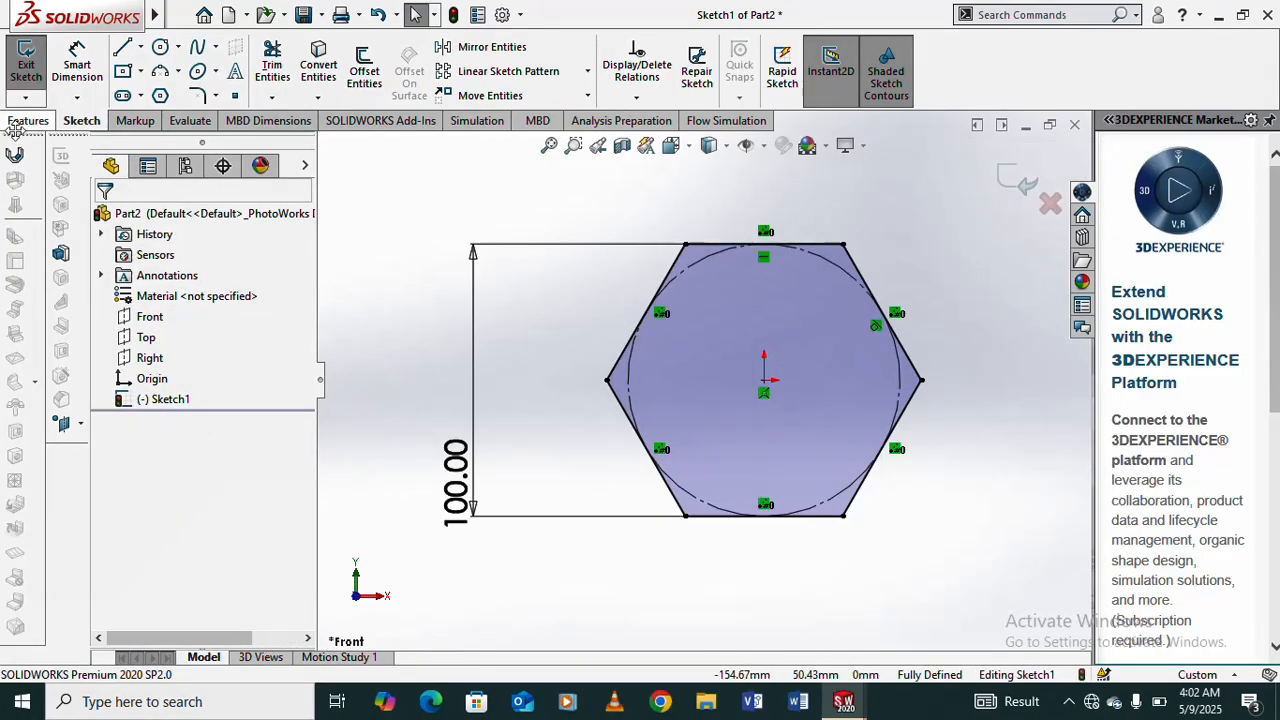
# - Extrude the hexagon sketch as a blind boss 50 mm deep from the sketch plane
pyautogui.click(24, 121)
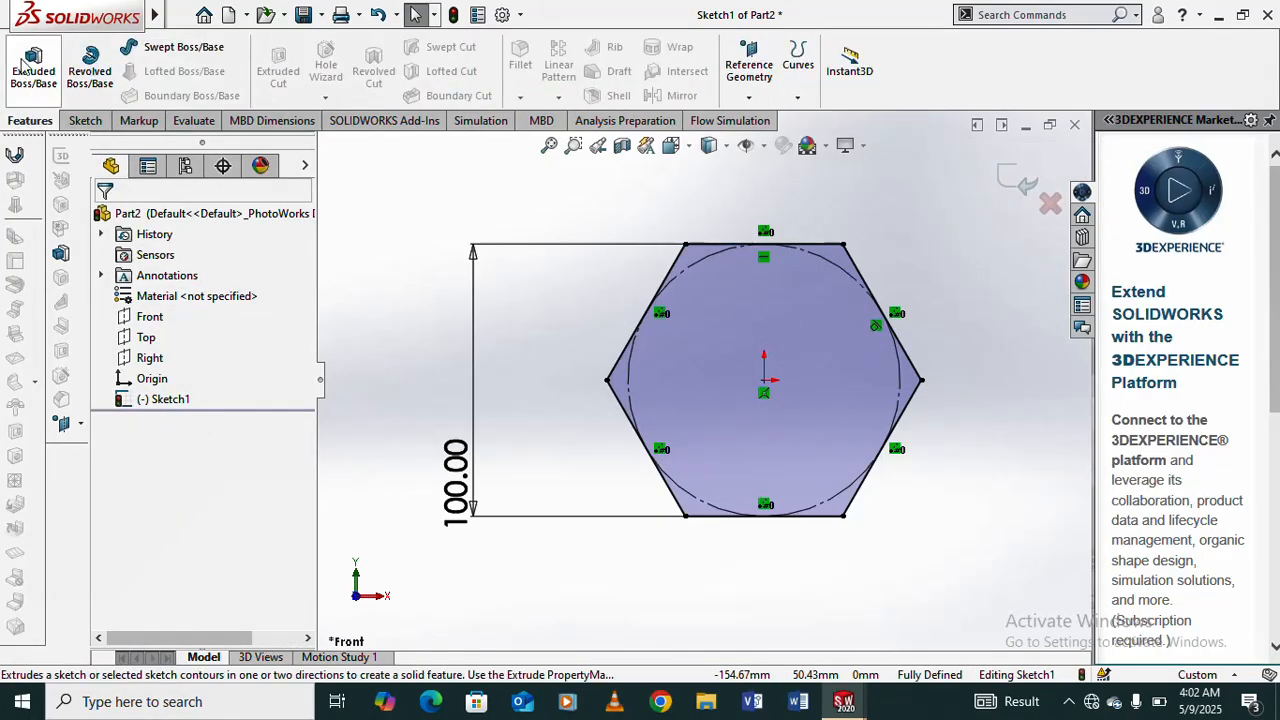
pyautogui.click(33, 72)
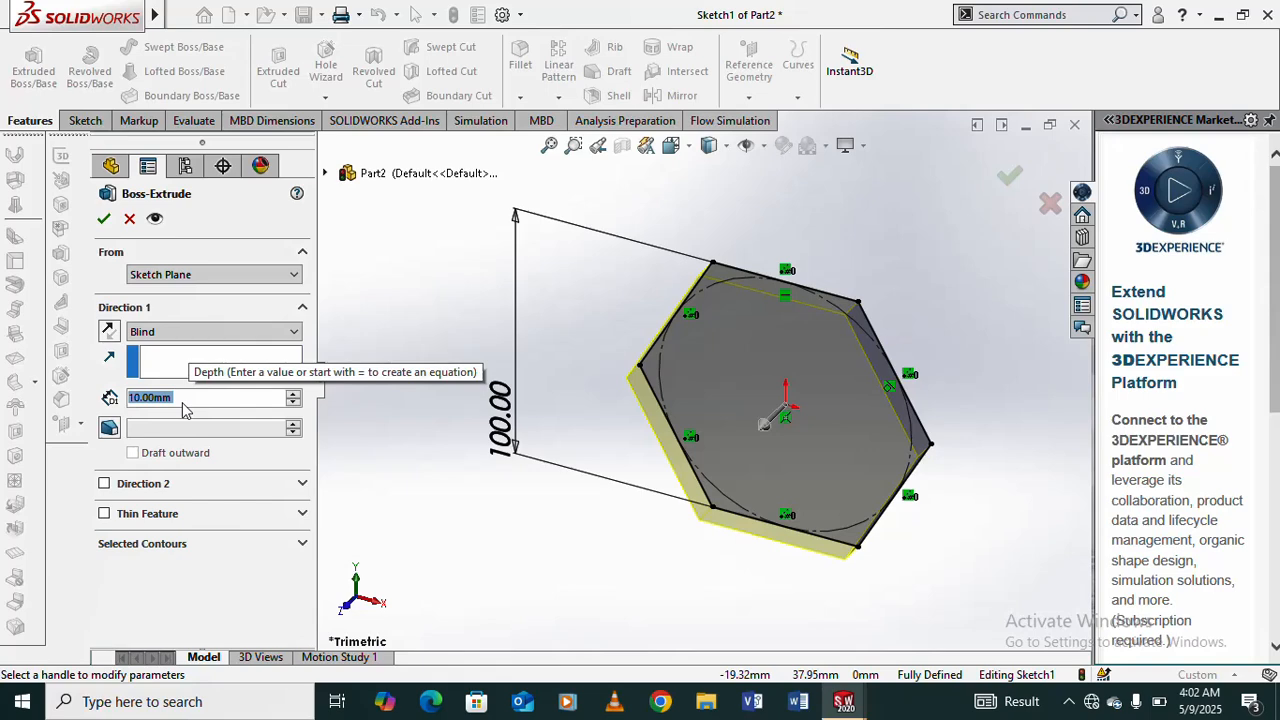
pyautogui.write('5')
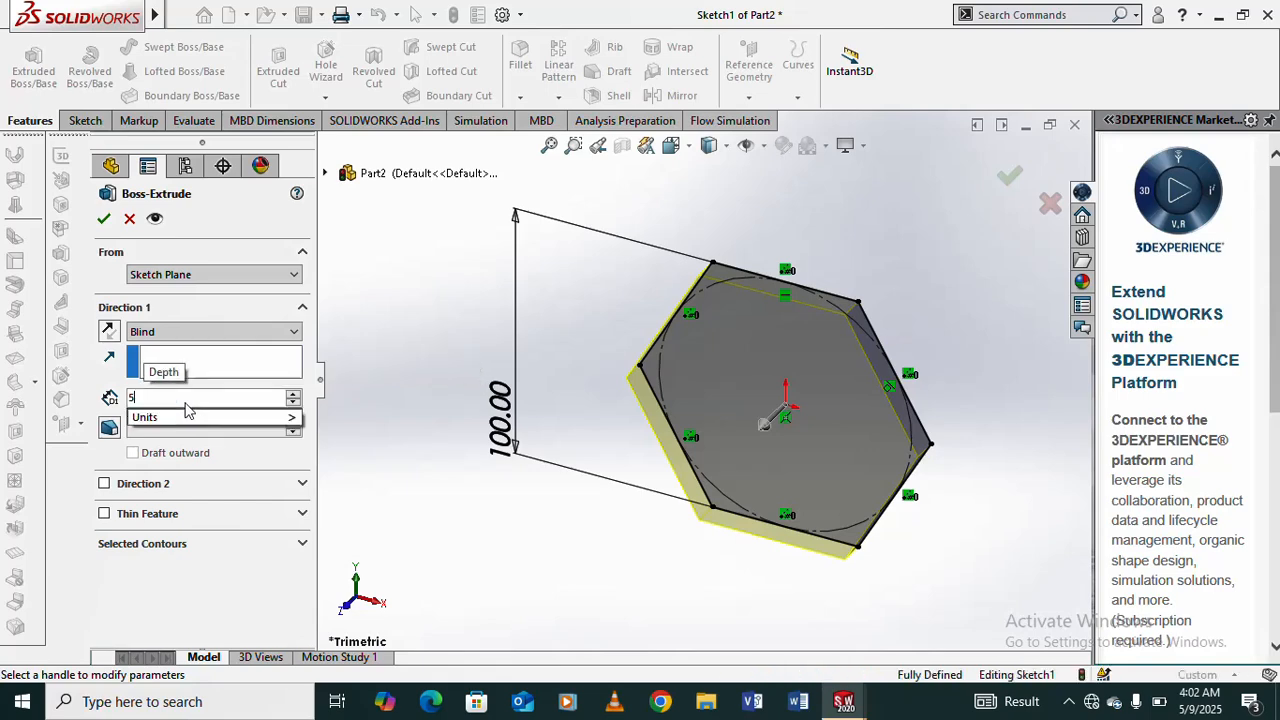
pyautogui.write('0')
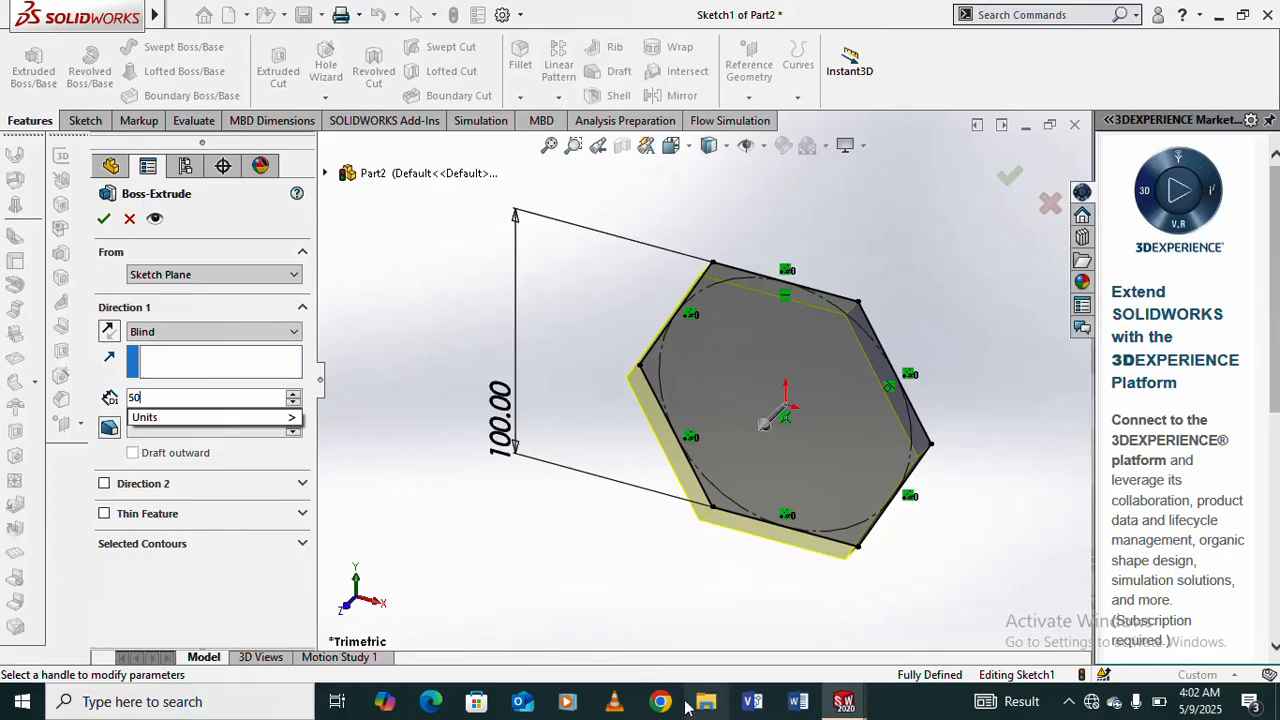
pyautogui.press('Return')
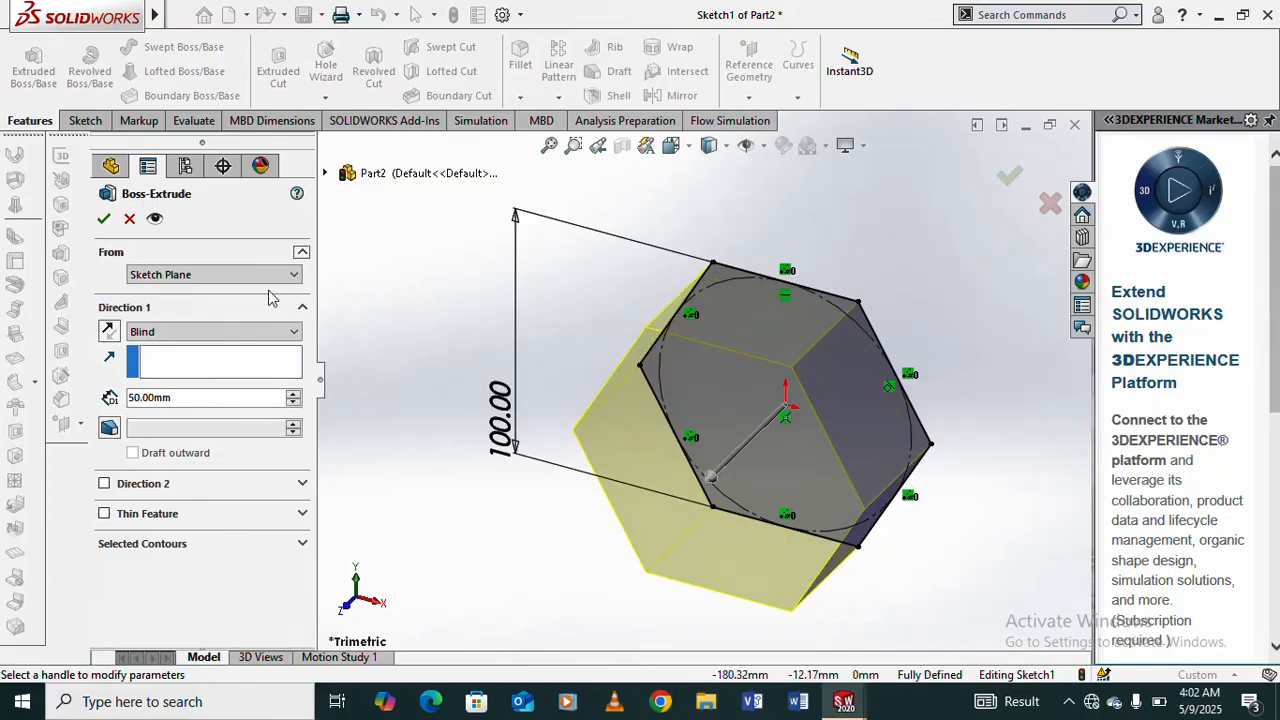
pyautogui.click(104, 218)
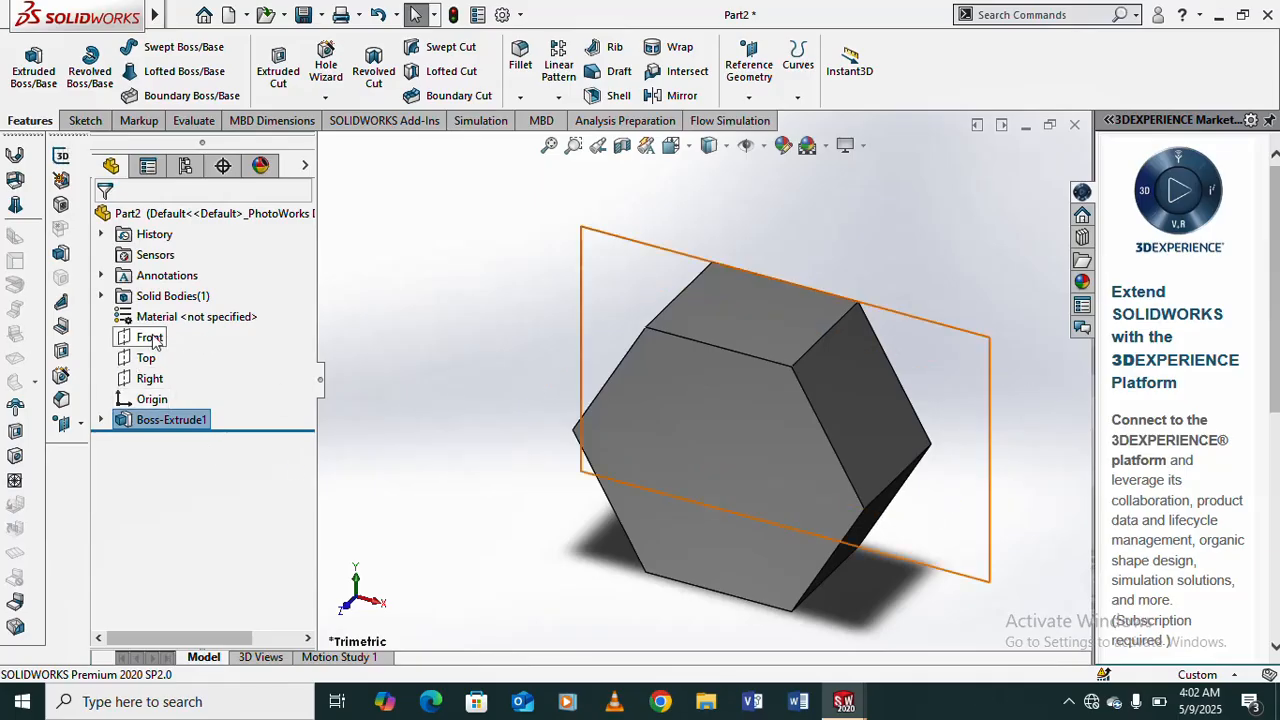
# - Start a new sketch on the Front plane of the hexagonal prism
pyautogui.click(150, 338)
pyautogui.click(166, 302)
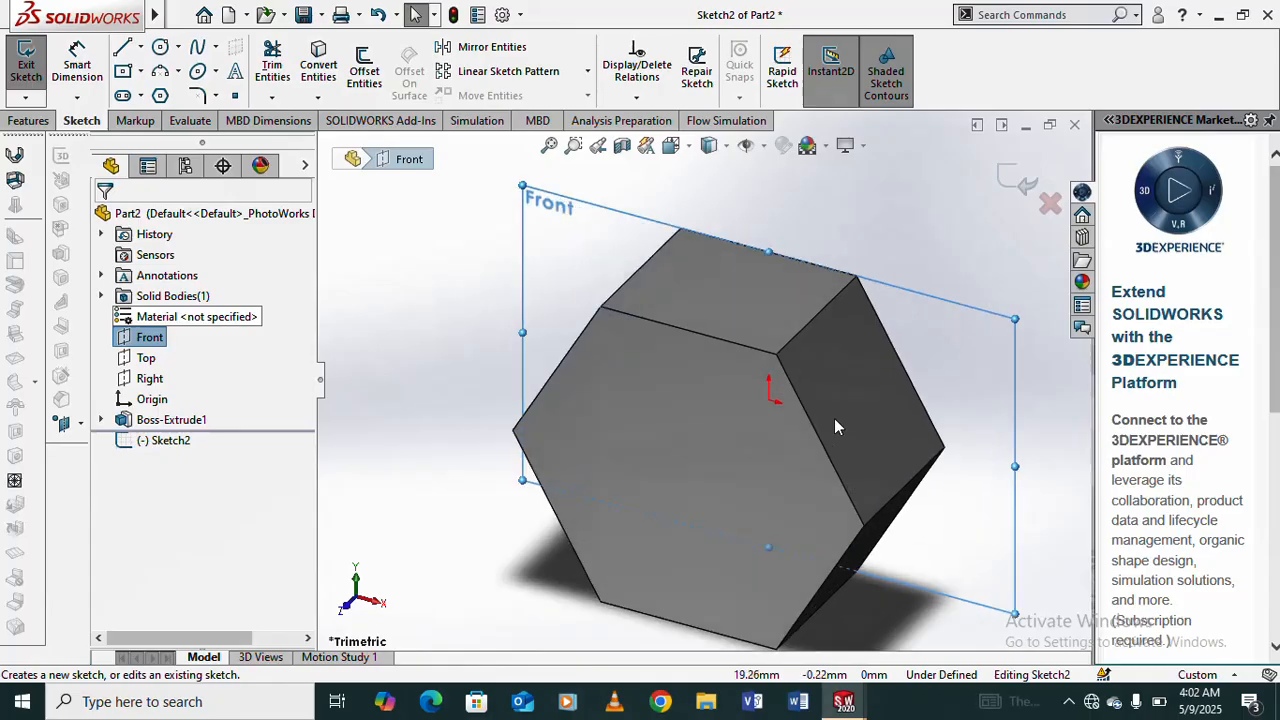
pyautogui.moveTo(835, 420); pyautogui.dragTo(881, 236, button='middle')
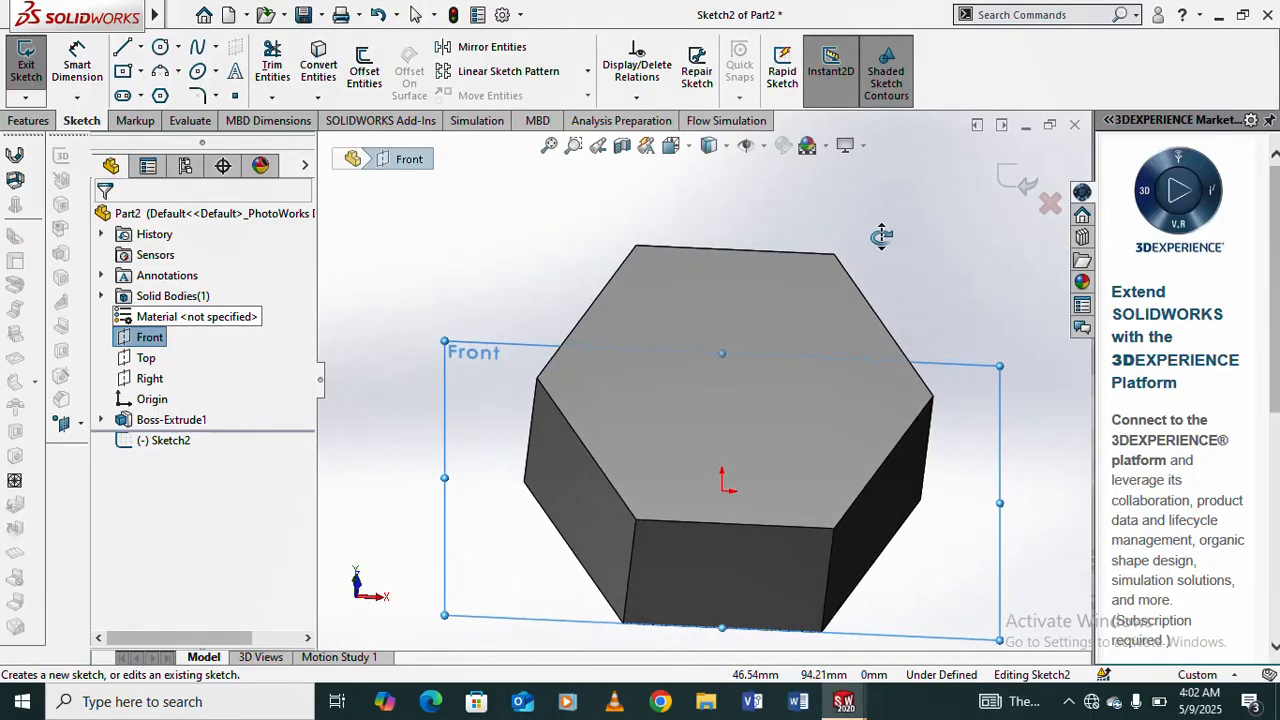
pyautogui.click(478, 416)
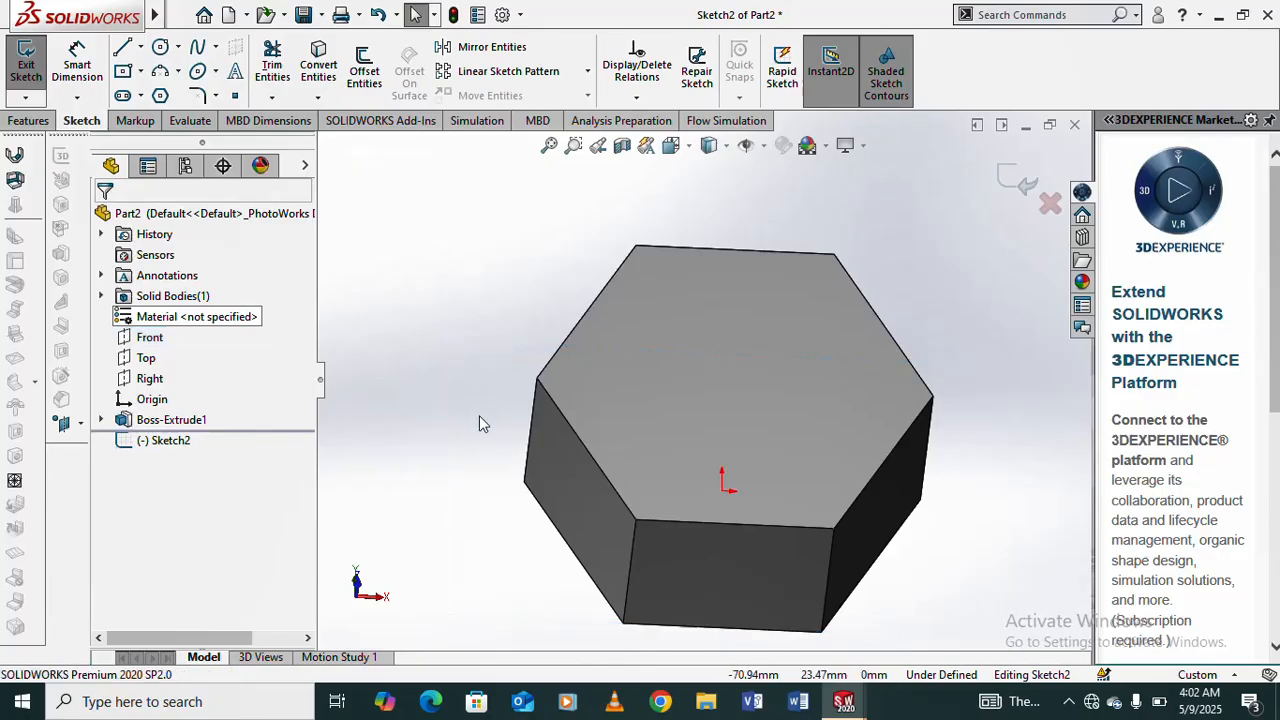
pyautogui.click(150, 338)
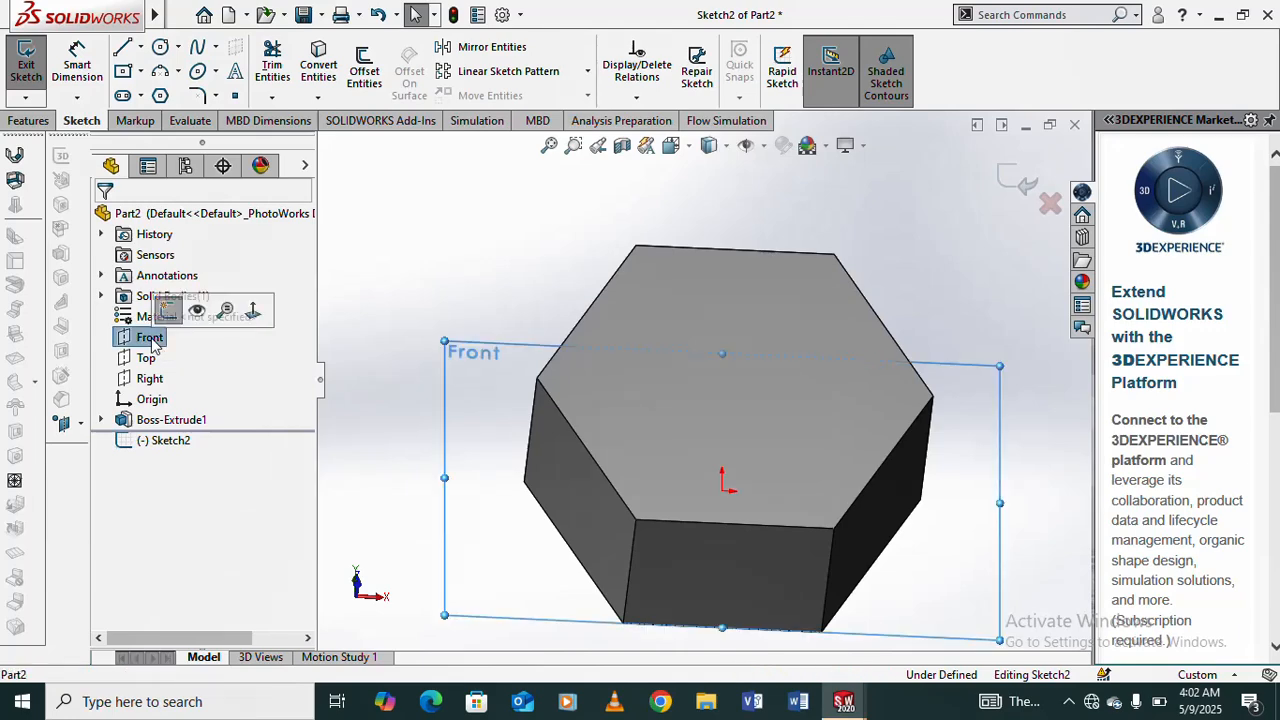
pyautogui.click(481, 257)
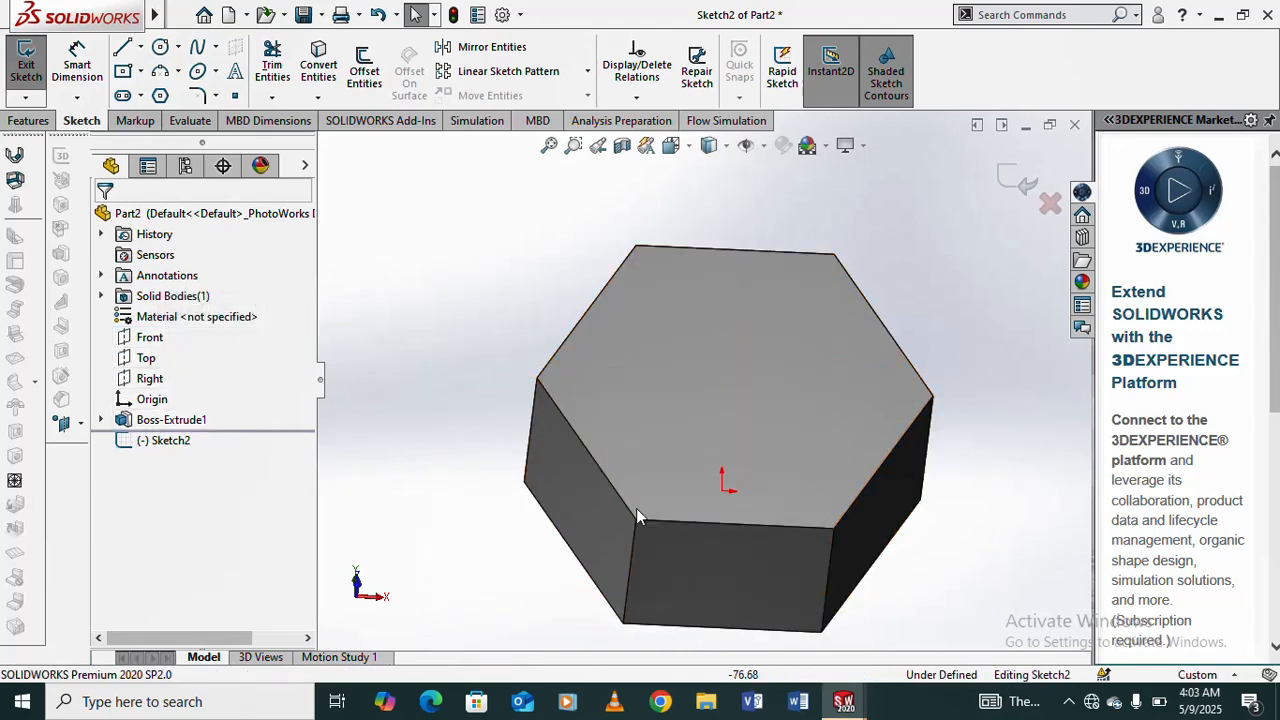
# - Exit the empty sketch on the hexagonal prism's Front plane
pyautogui.scroll(-5, 788, 440)
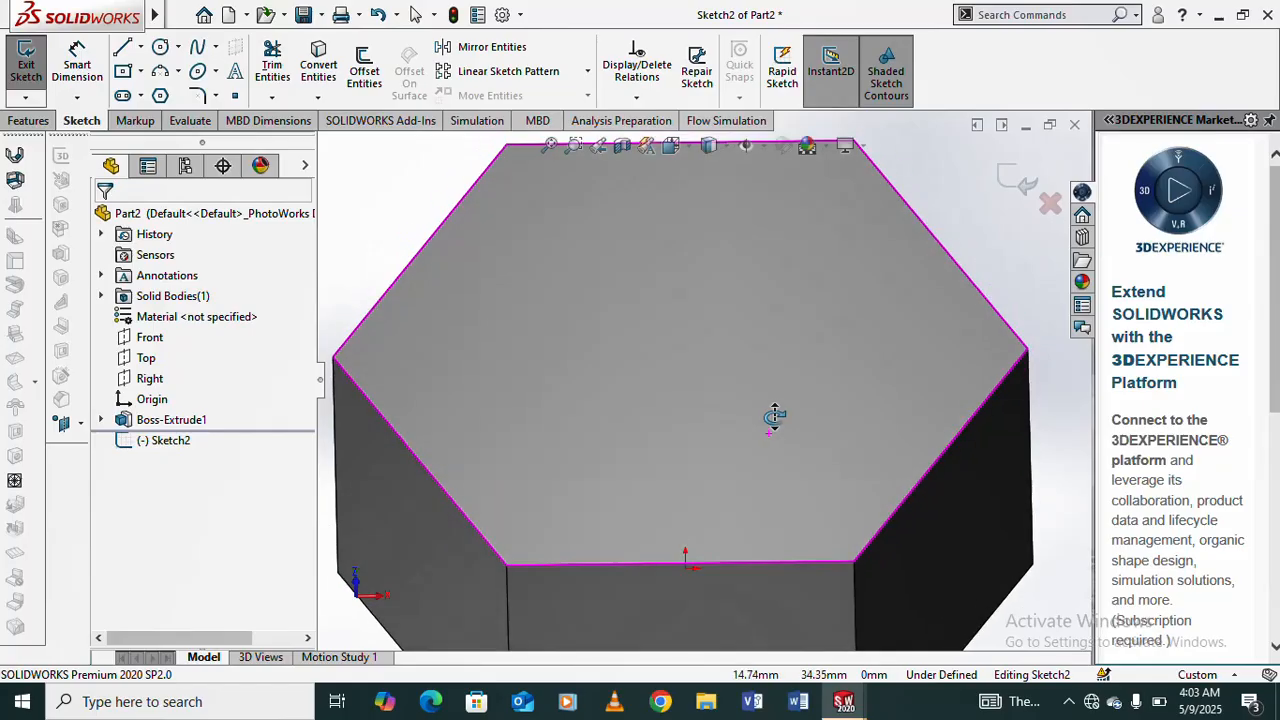
pyautogui.scroll(5, 775, 416)
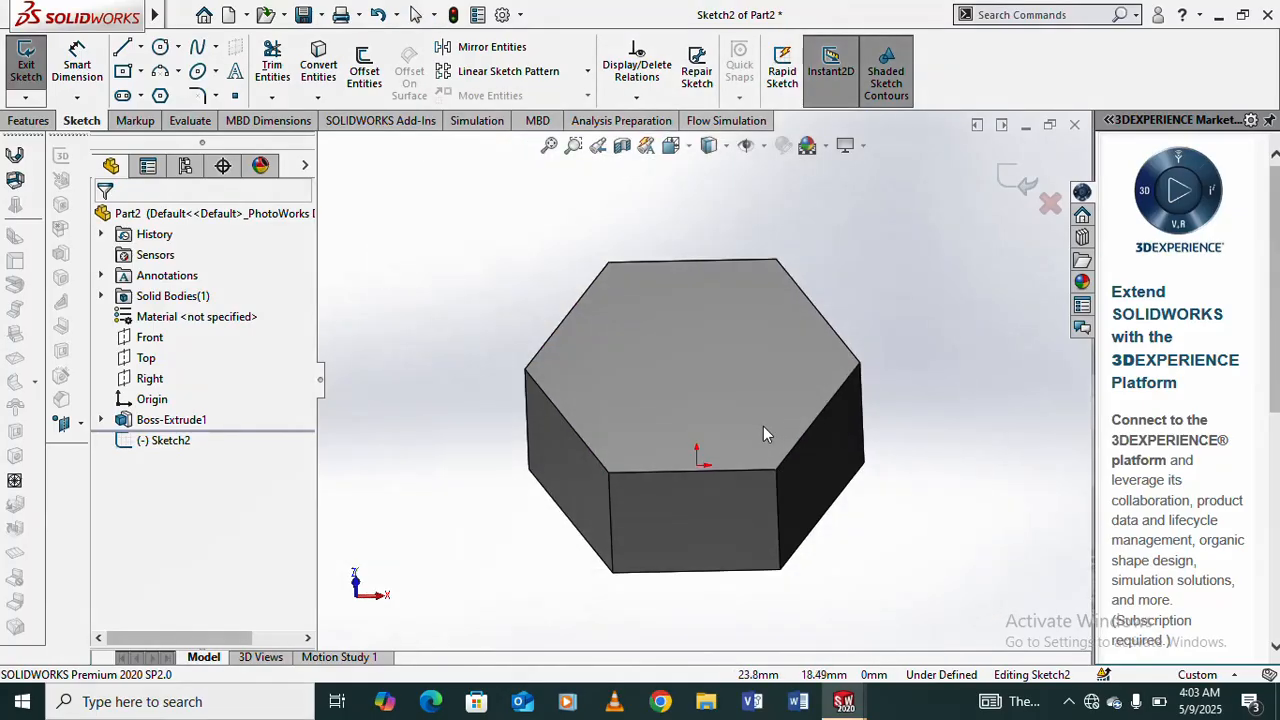
pyautogui.moveTo(763, 430); pyautogui.dragTo(766, 337, button='middle')
pyautogui.scroll(-4, 660, 395)
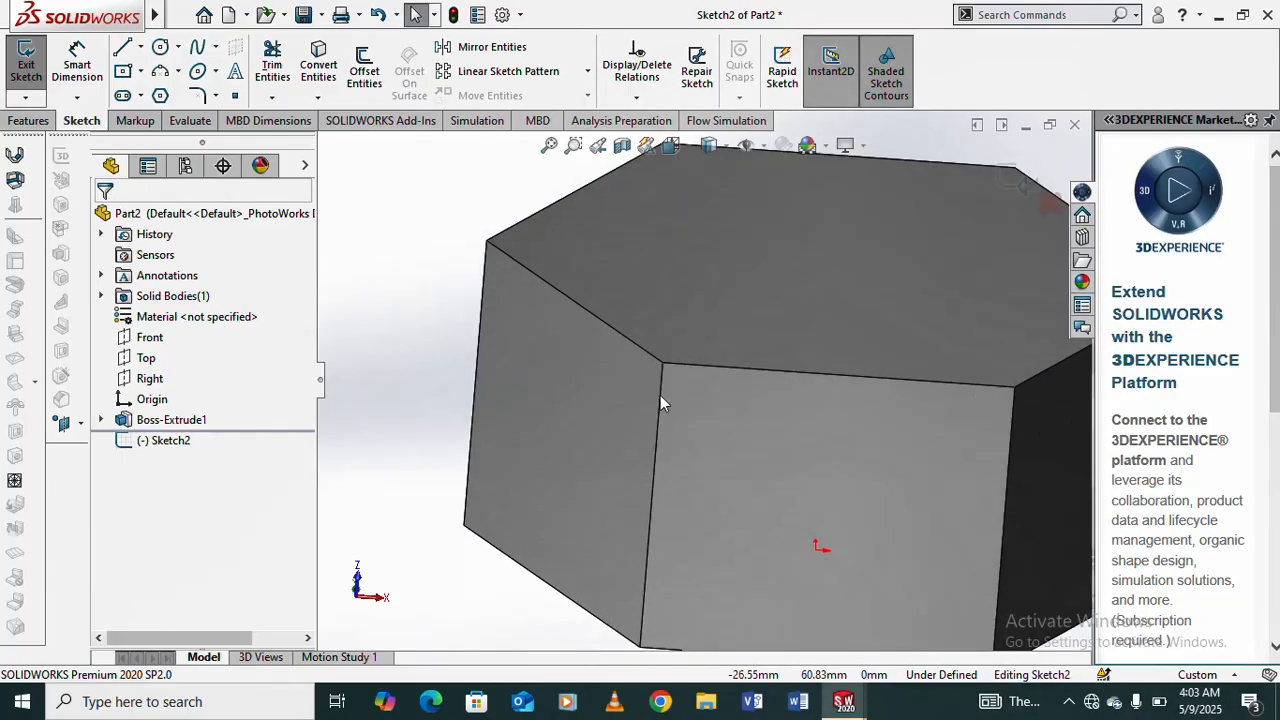
pyautogui.scroll(4, 690, 380)
pyautogui.click(1018, 177)
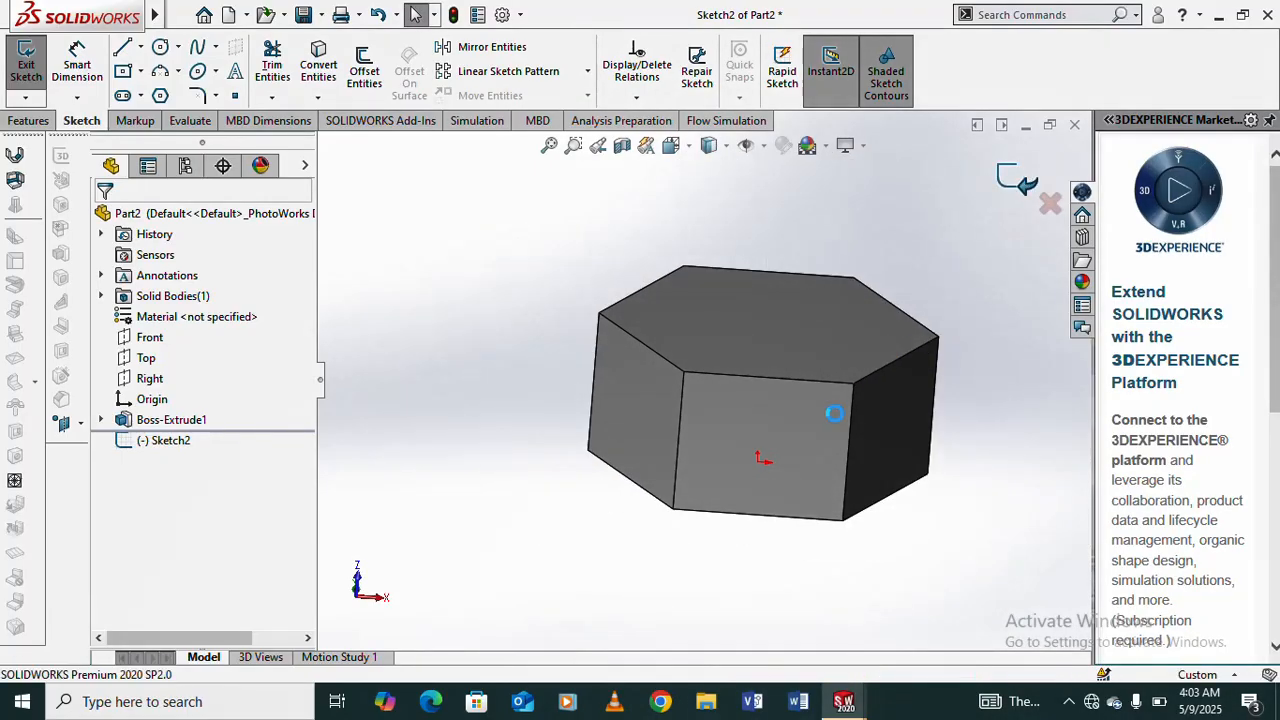
# - Sketch a downward three-point arc of about 28.87 mm radius on the prism's front side face, joining the face's two upper corners
pyautogui.click(766, 427)
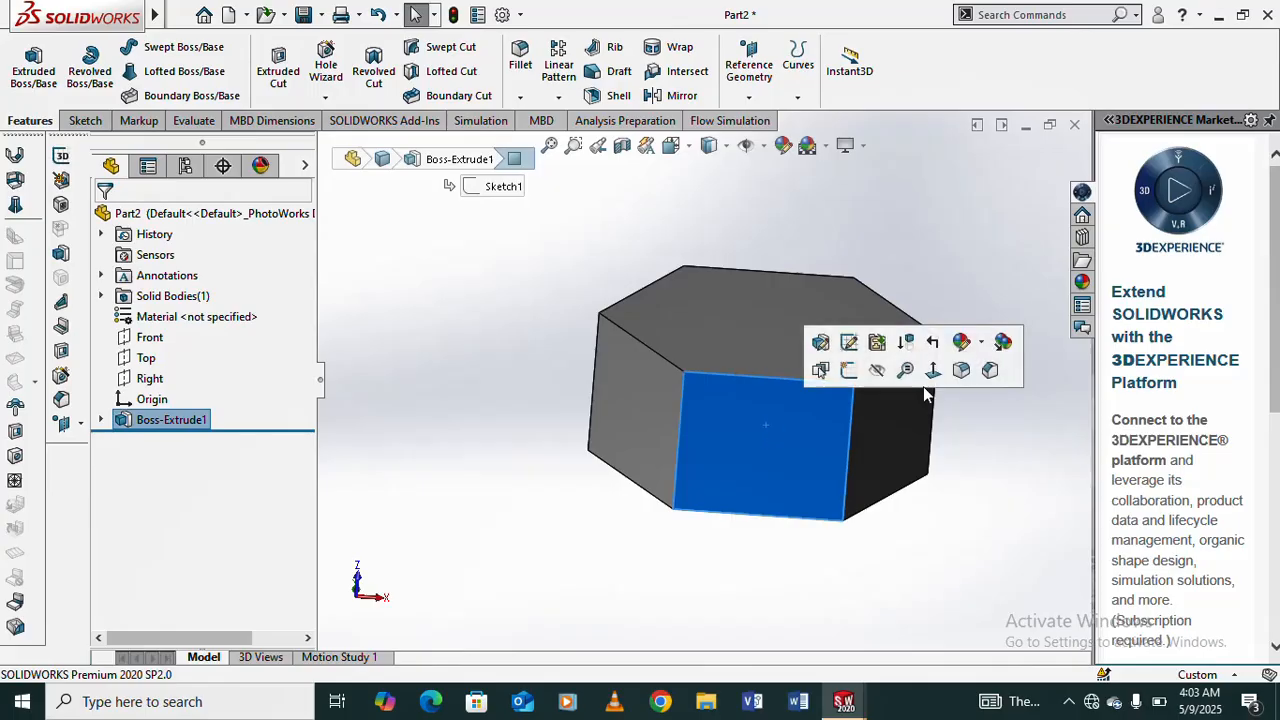
pyautogui.hotkey('ctrl', '8')
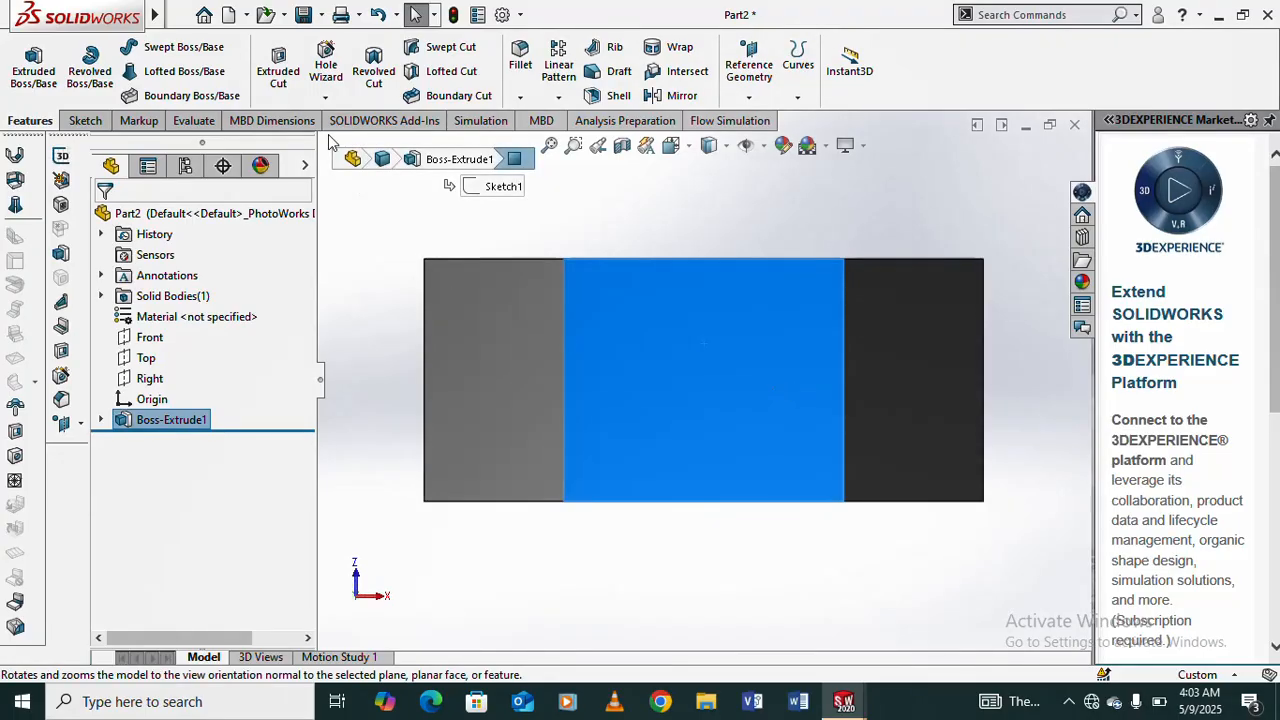
pyautogui.click(87, 121)
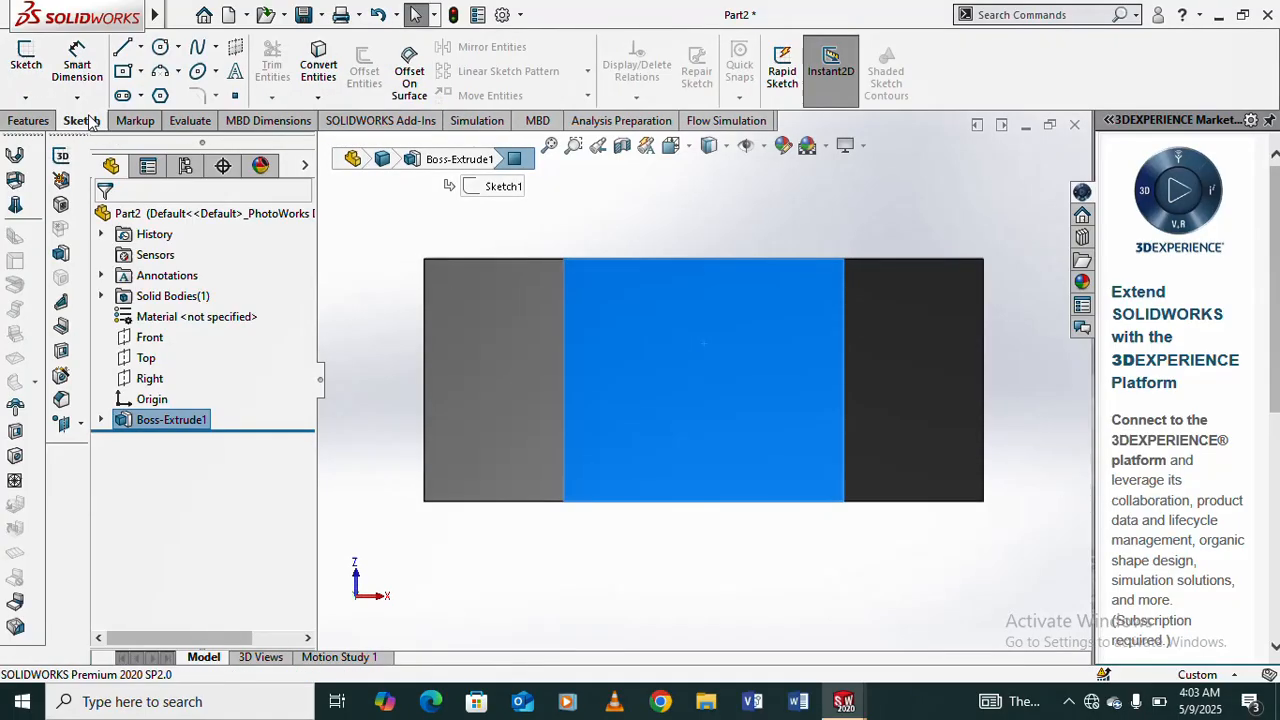
pyautogui.click(567, 263)
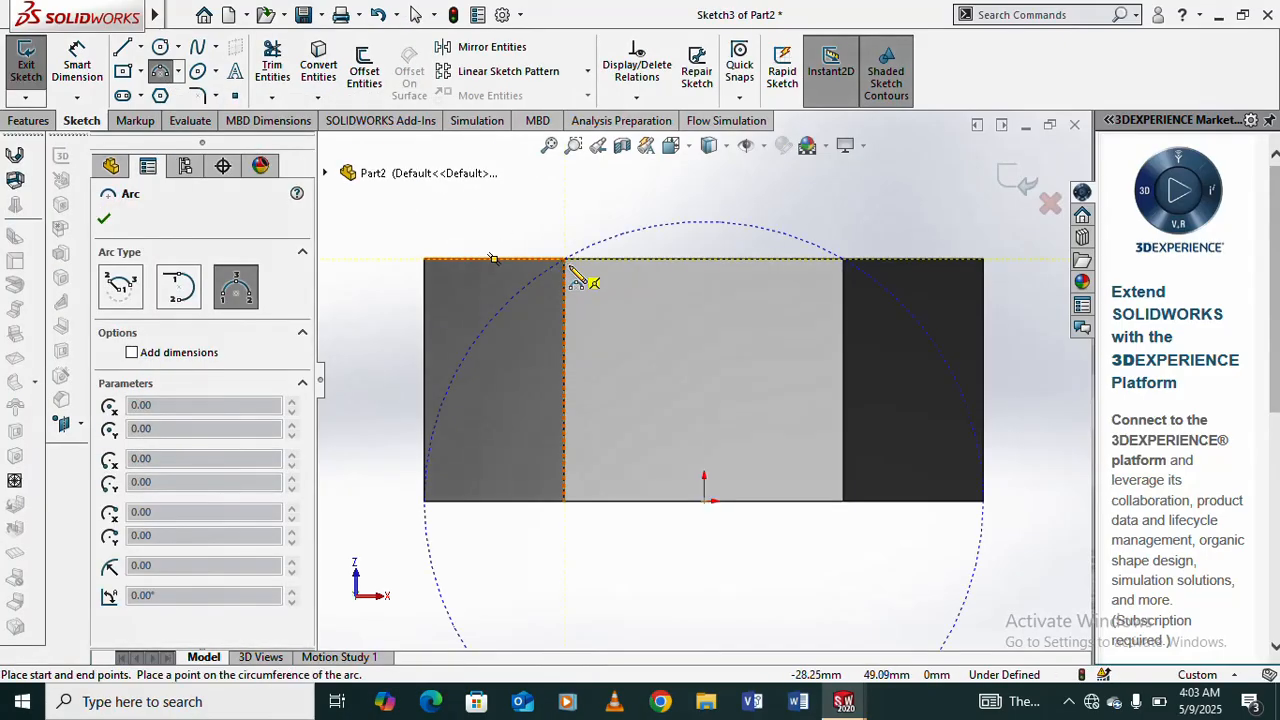
pyautogui.click(843, 260)
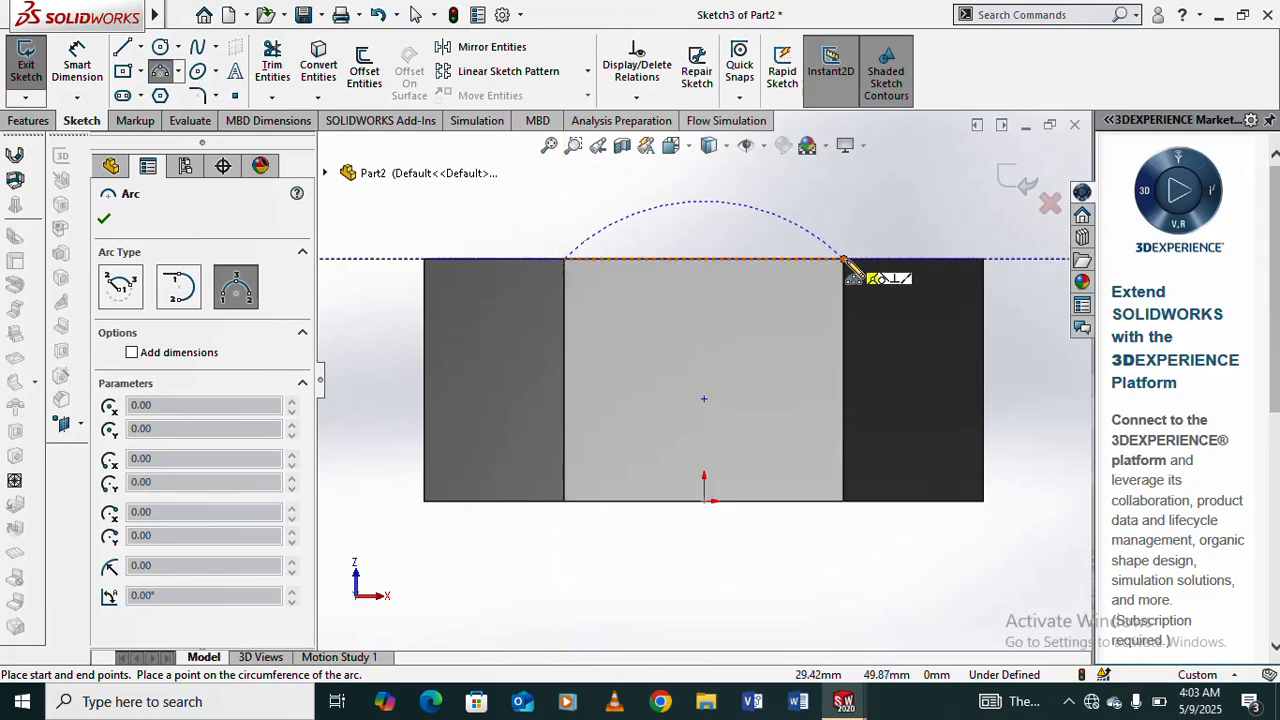
pyautogui.click(843, 260)
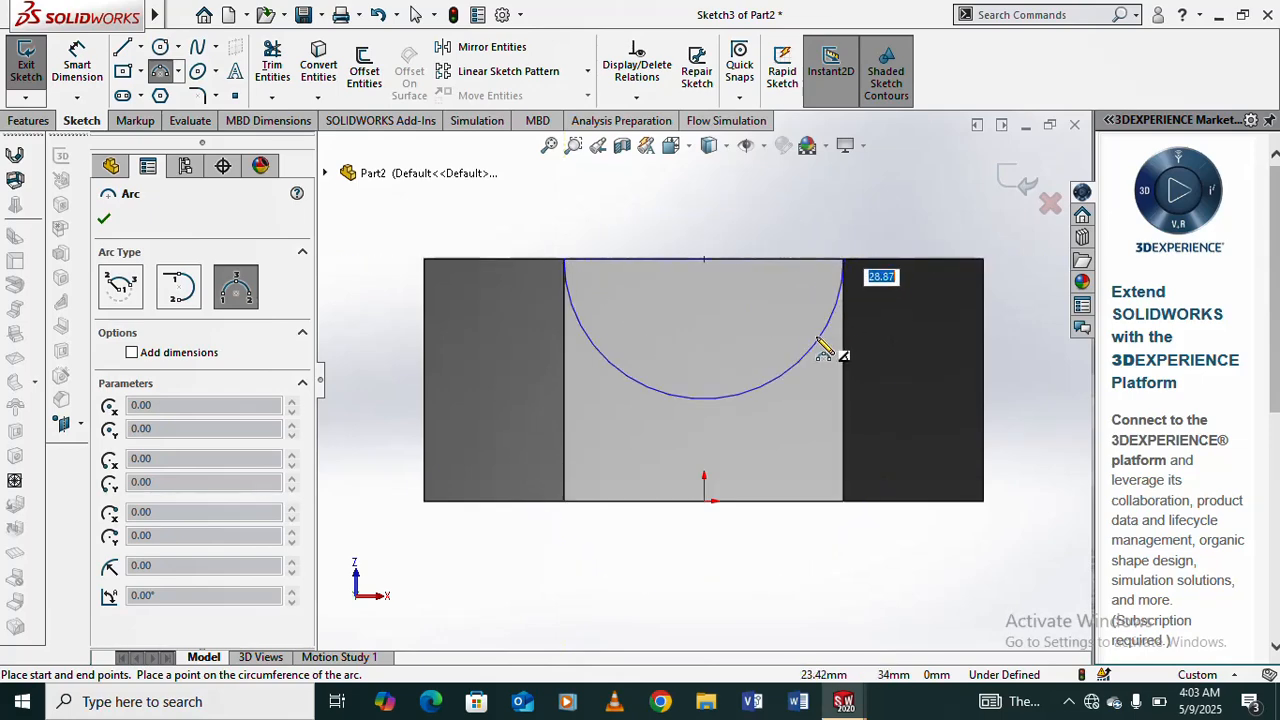
pyautogui.click(843, 354)
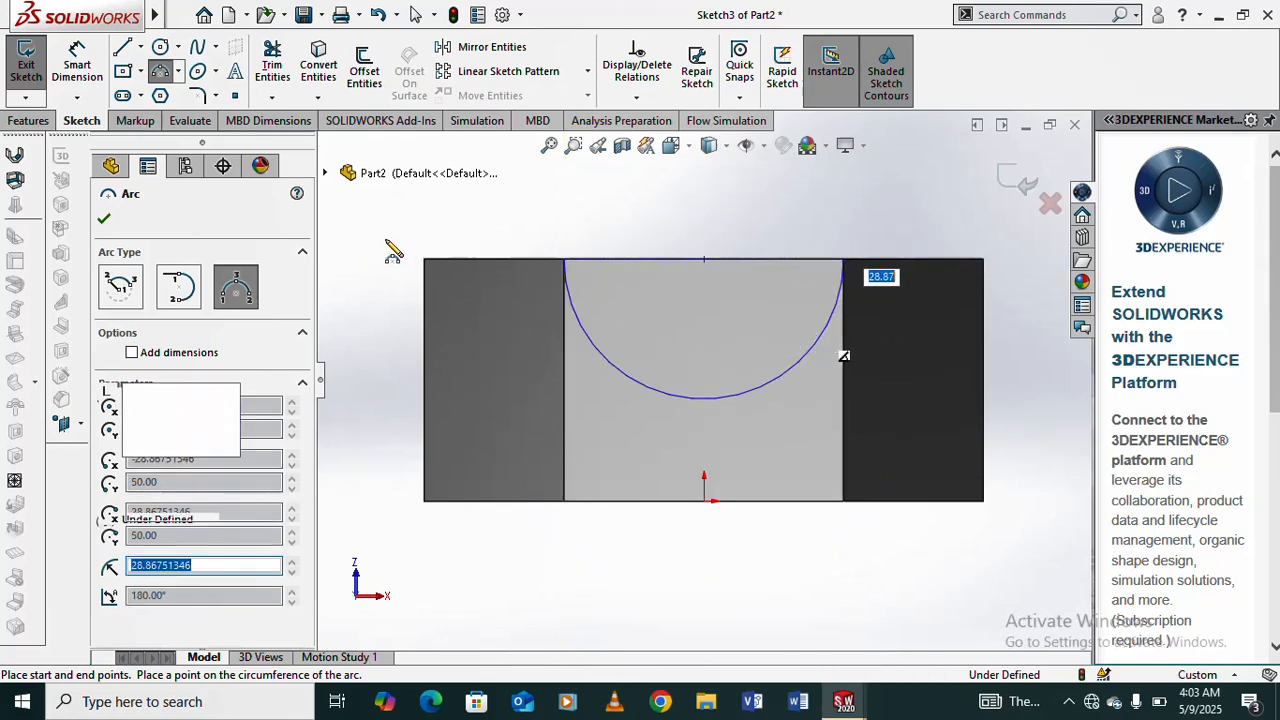
pyautogui.click(564, 262)
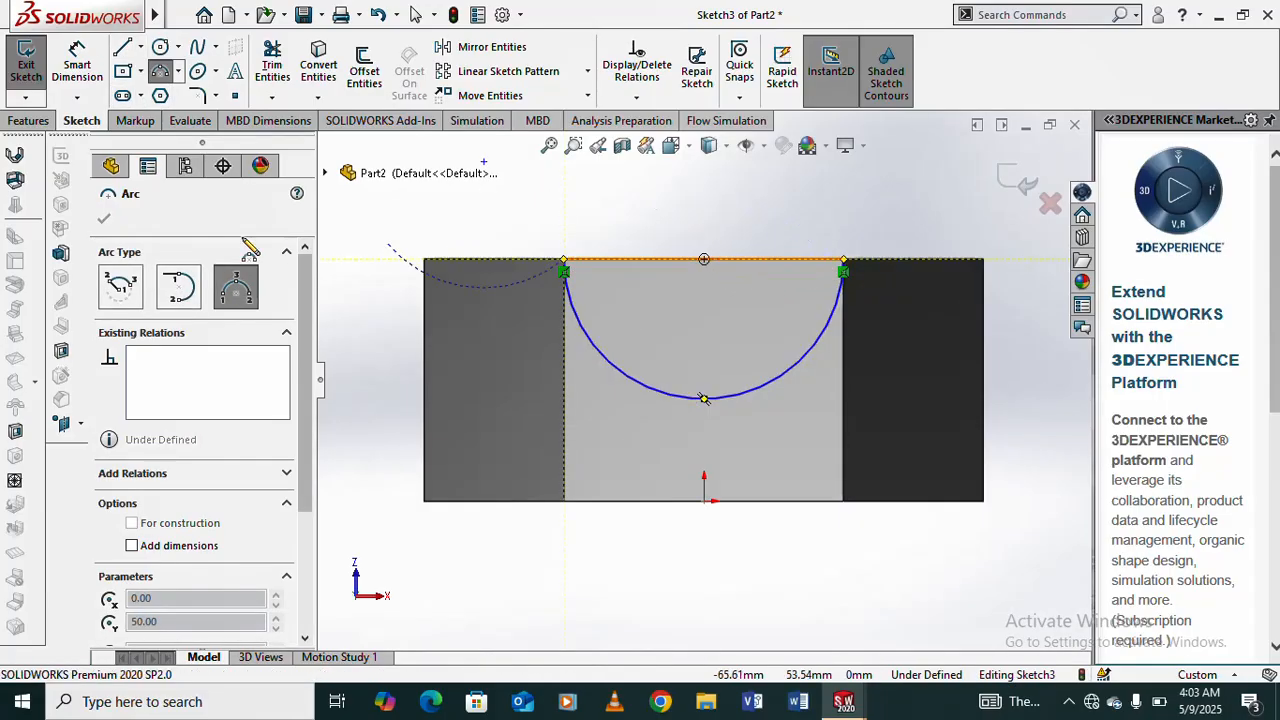
# - Close the arc profile with a horizontal line between its two endpoints along the face's upper edge
pyautogui.click(123, 49)
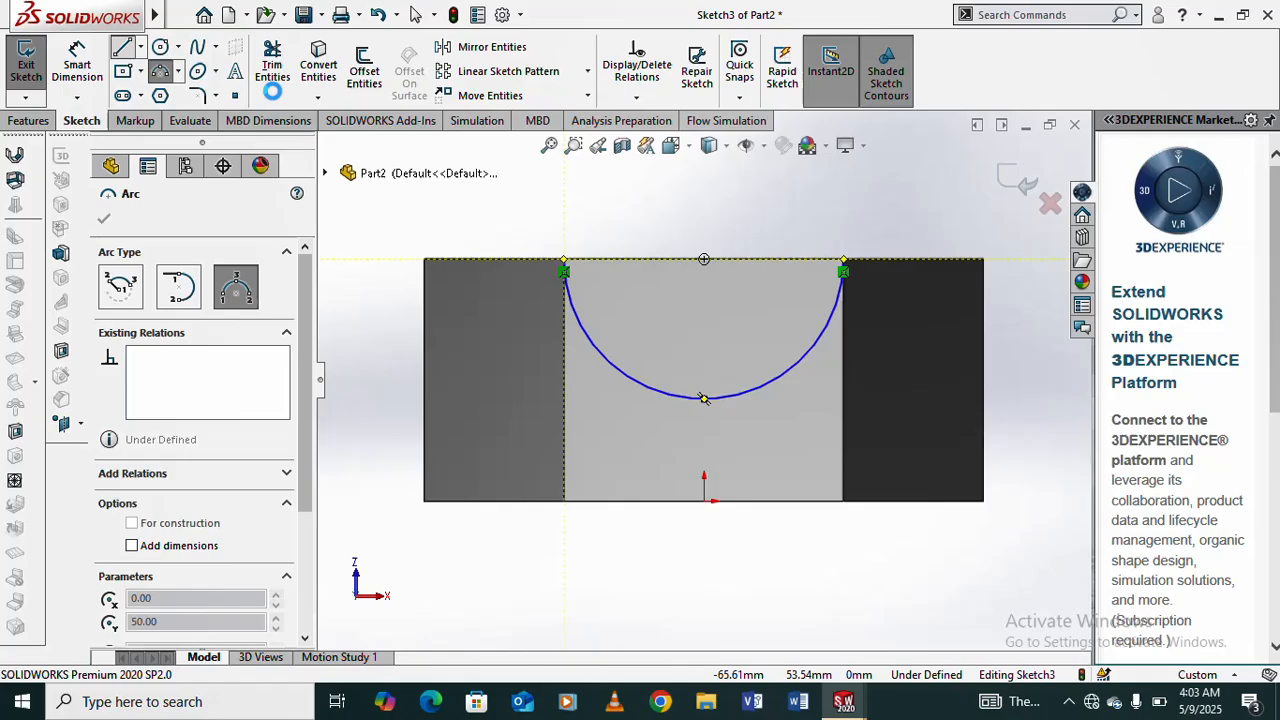
pyautogui.click(565, 263)
pyautogui.click(843, 264)
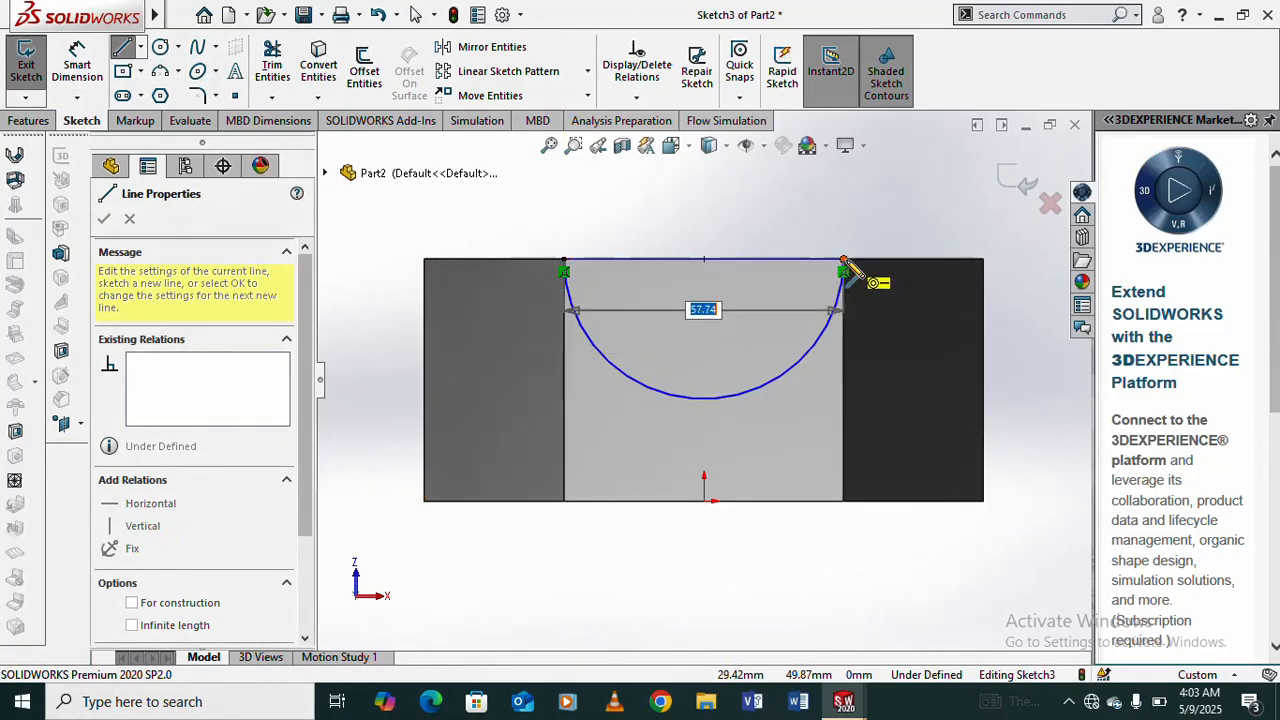
pyautogui.rightClick(909, 230)
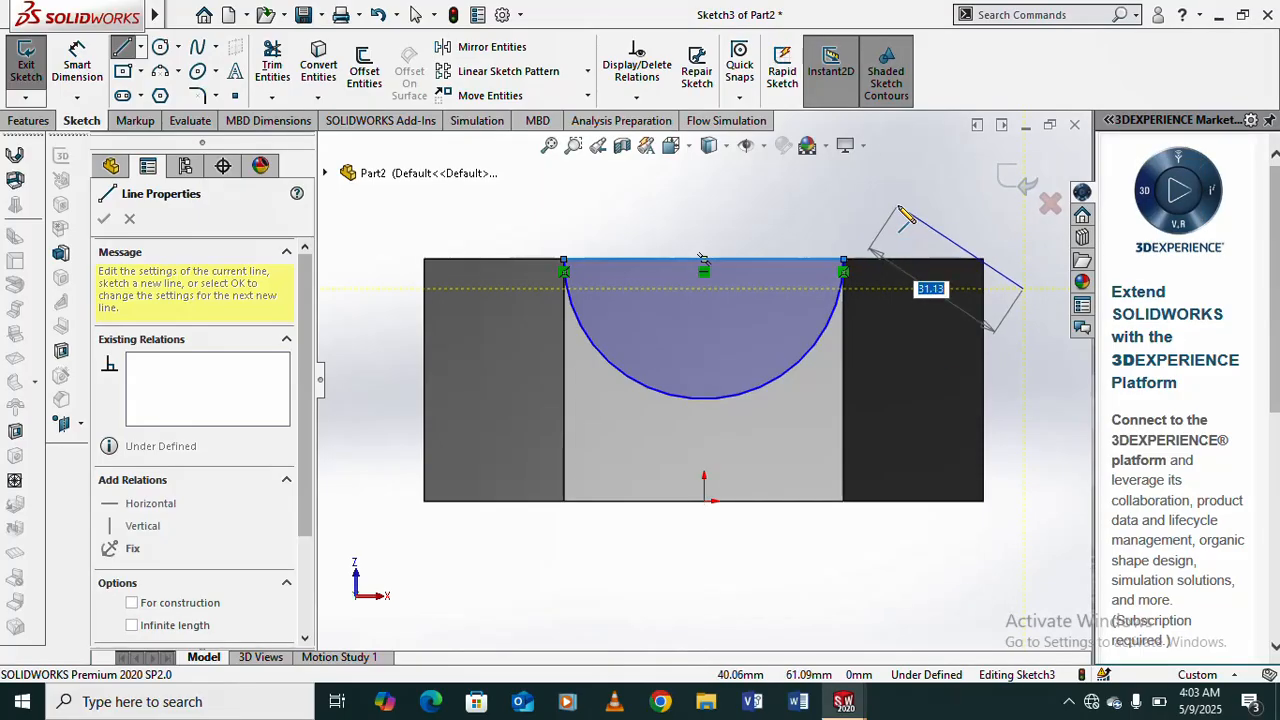
pyautogui.rightClick(909, 218)
pyautogui.click(923, 220)
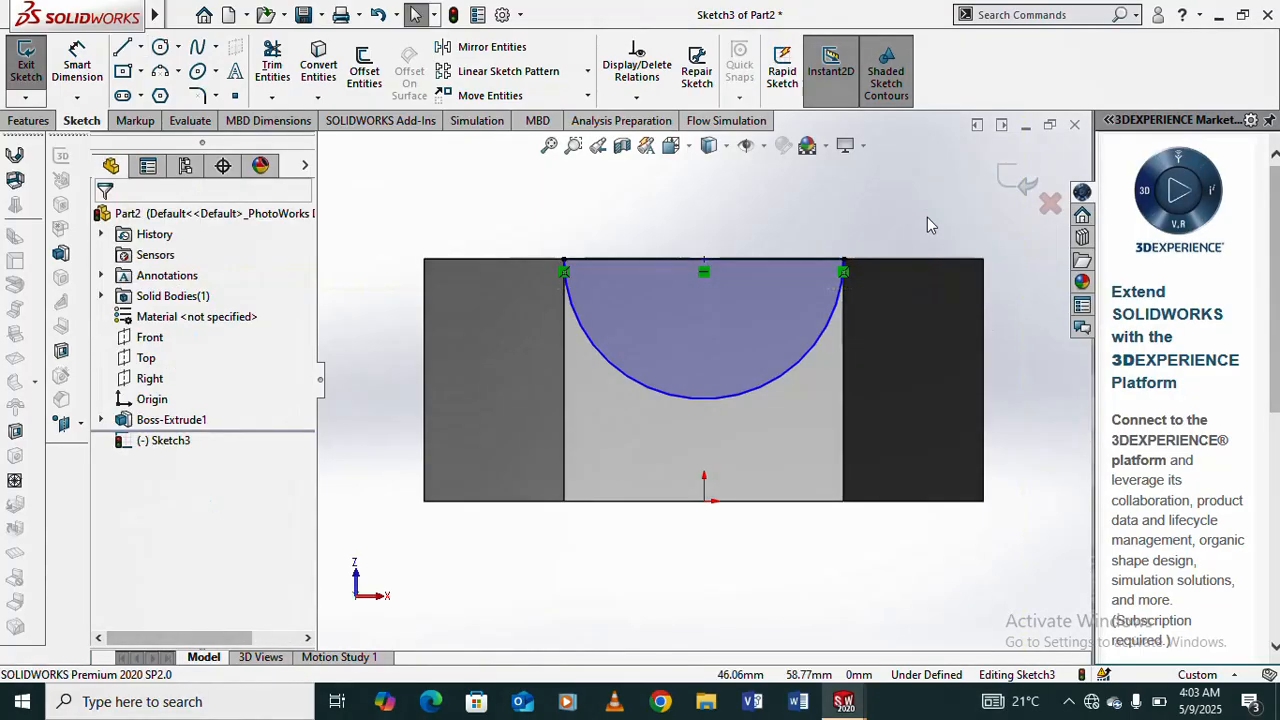
# - Cut the semicircular profile from the sketch plane through the whole prism using Extruded Cut with Through All
pyautogui.click(30, 121)
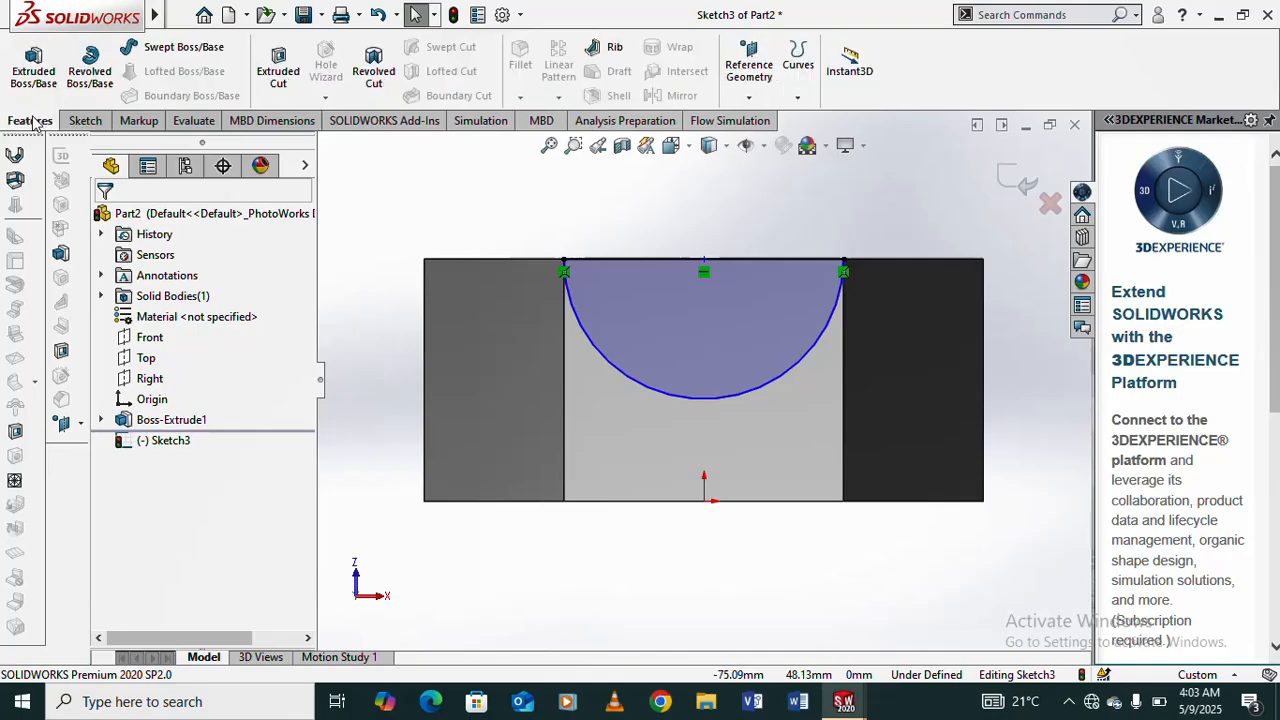
pyautogui.click(274, 76)
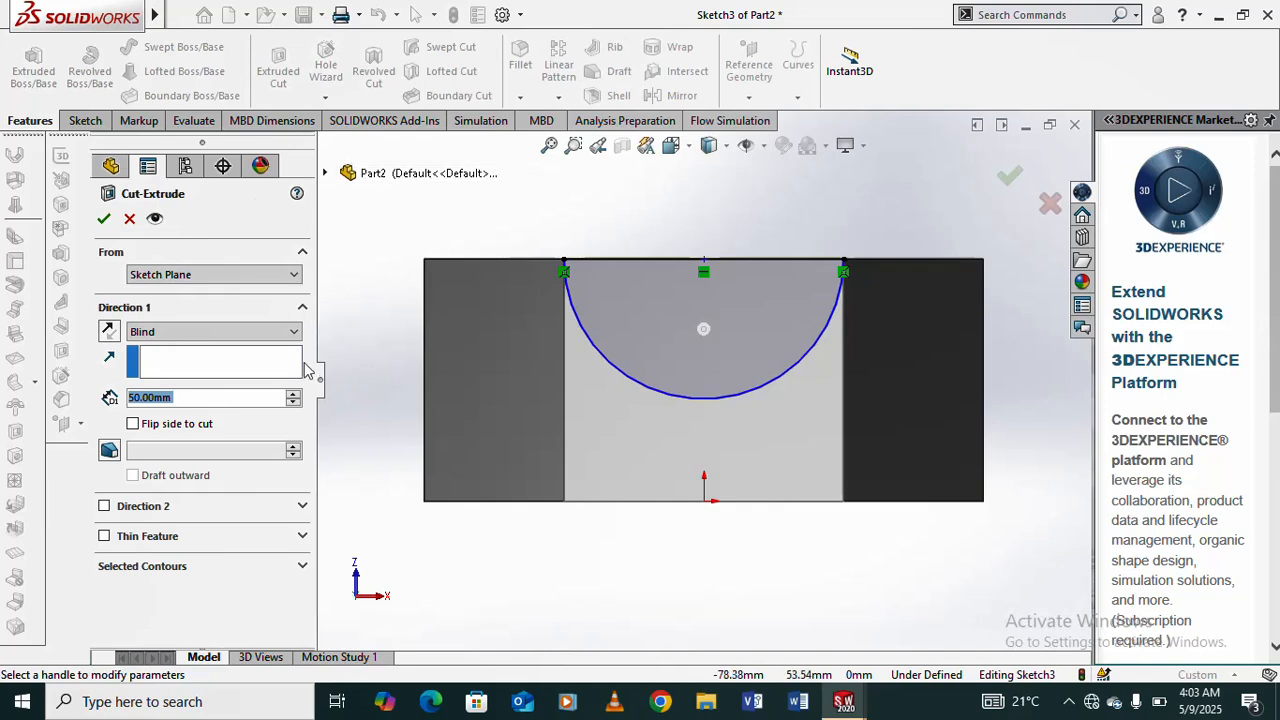
pyautogui.click(295, 332)
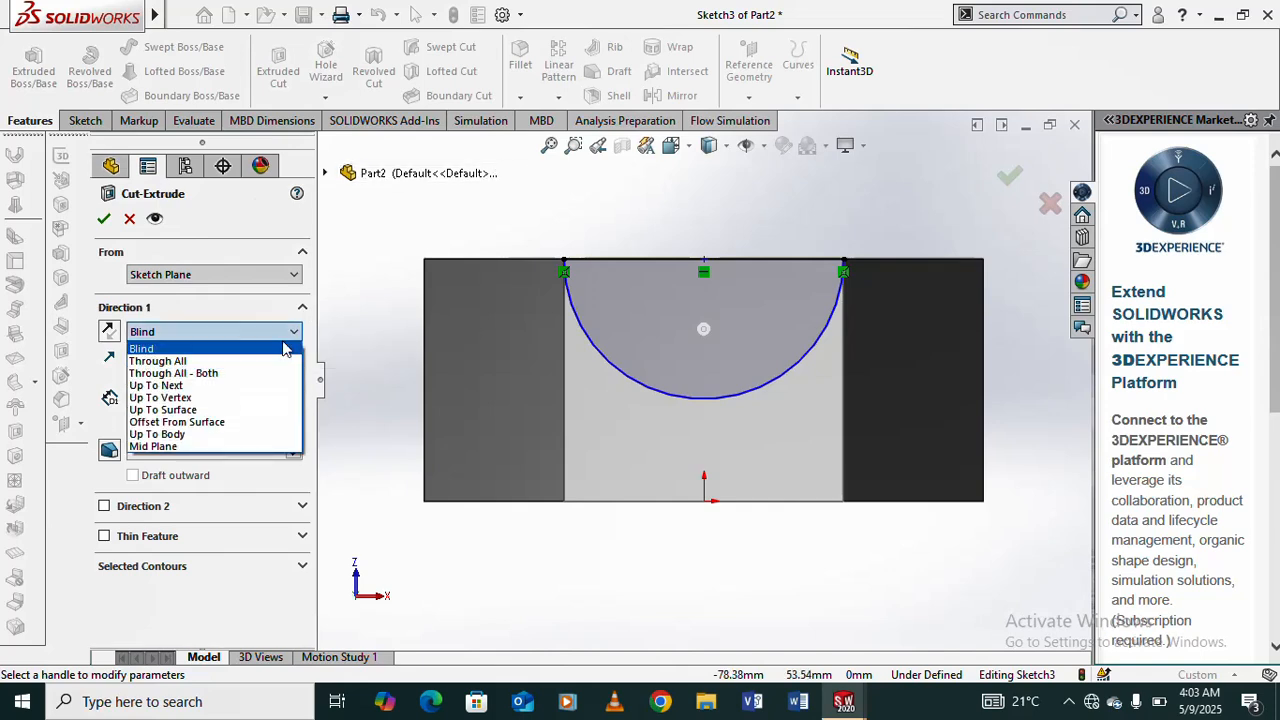
pyautogui.click(160, 360)
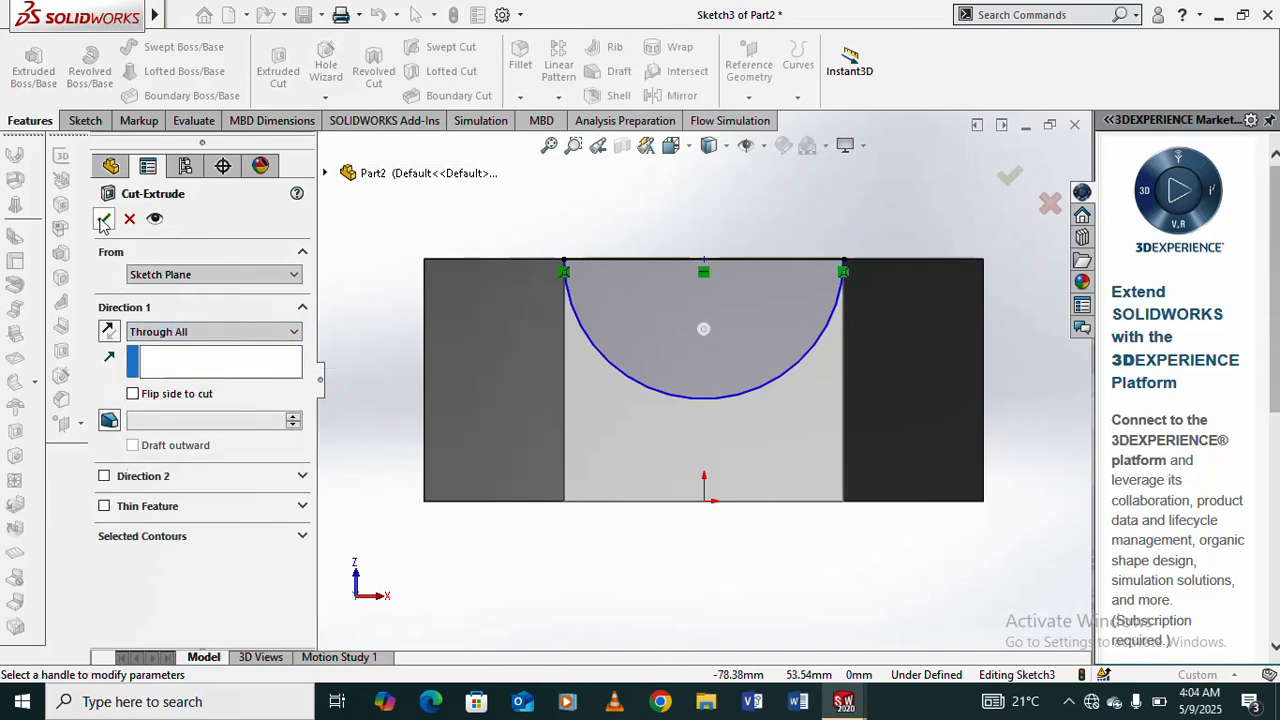
pyautogui.click(103, 220)
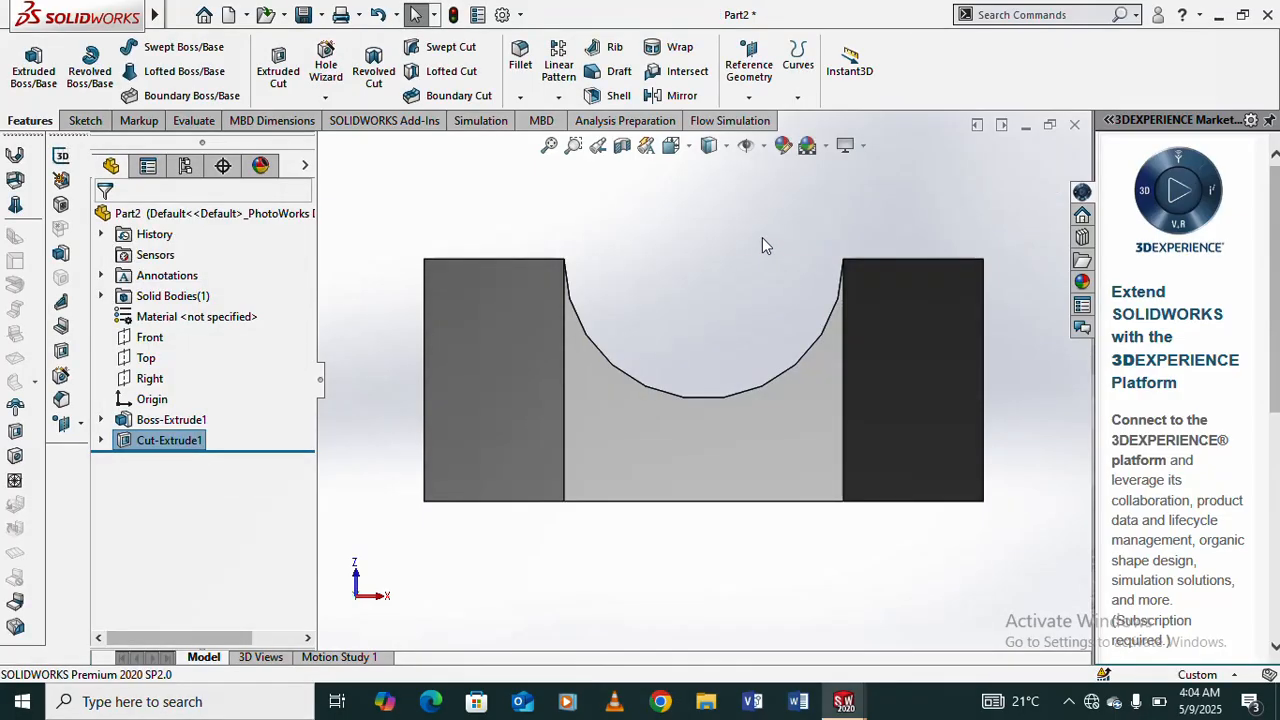
# - Create a reference plane parallel to the Front plane at an offset of 100 mm
pyautogui.moveTo(763, 243); pyautogui.dragTo(728, 316, button='middle')
pyautogui.scroll(3, 731, 314)
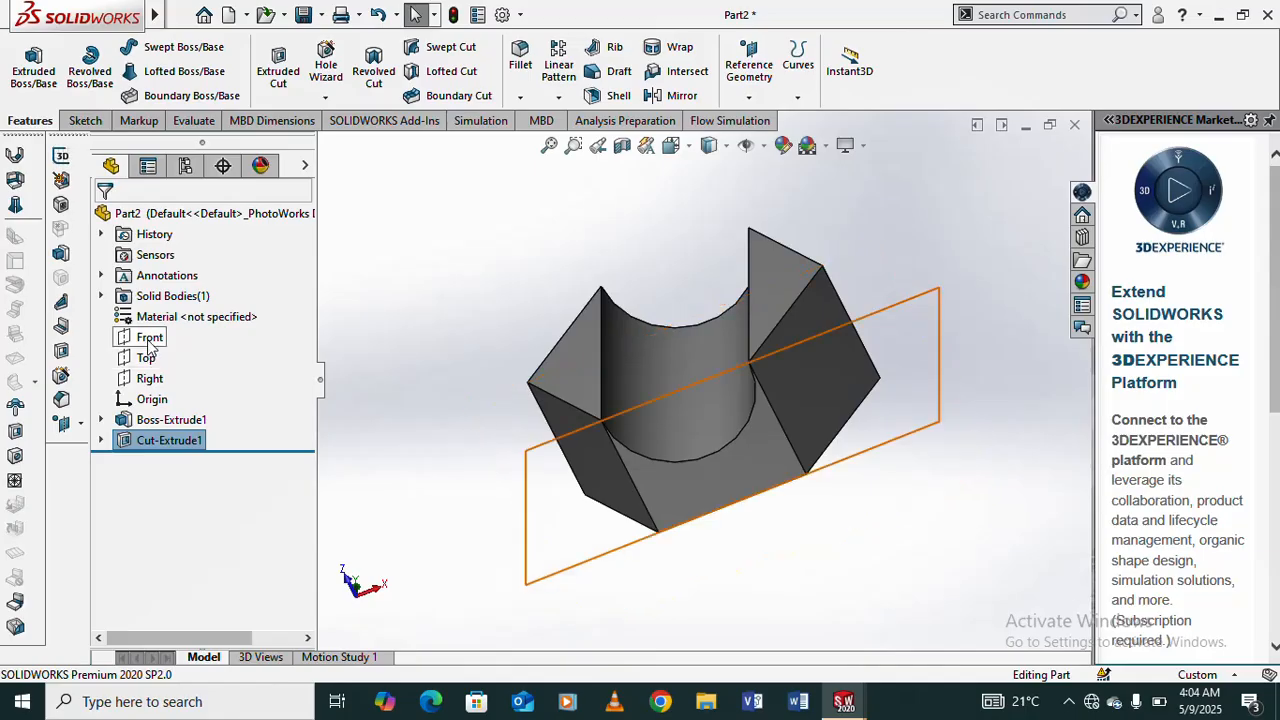
pyautogui.click(148, 337)
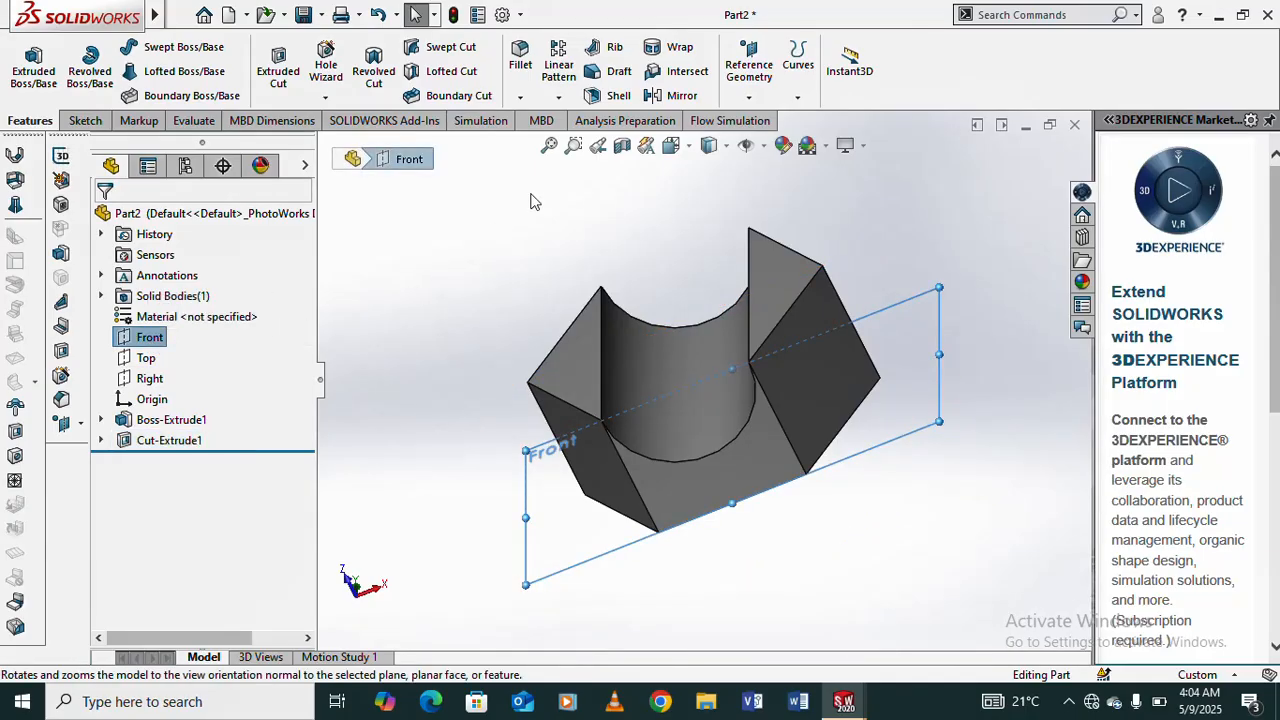
pyautogui.click(746, 99)
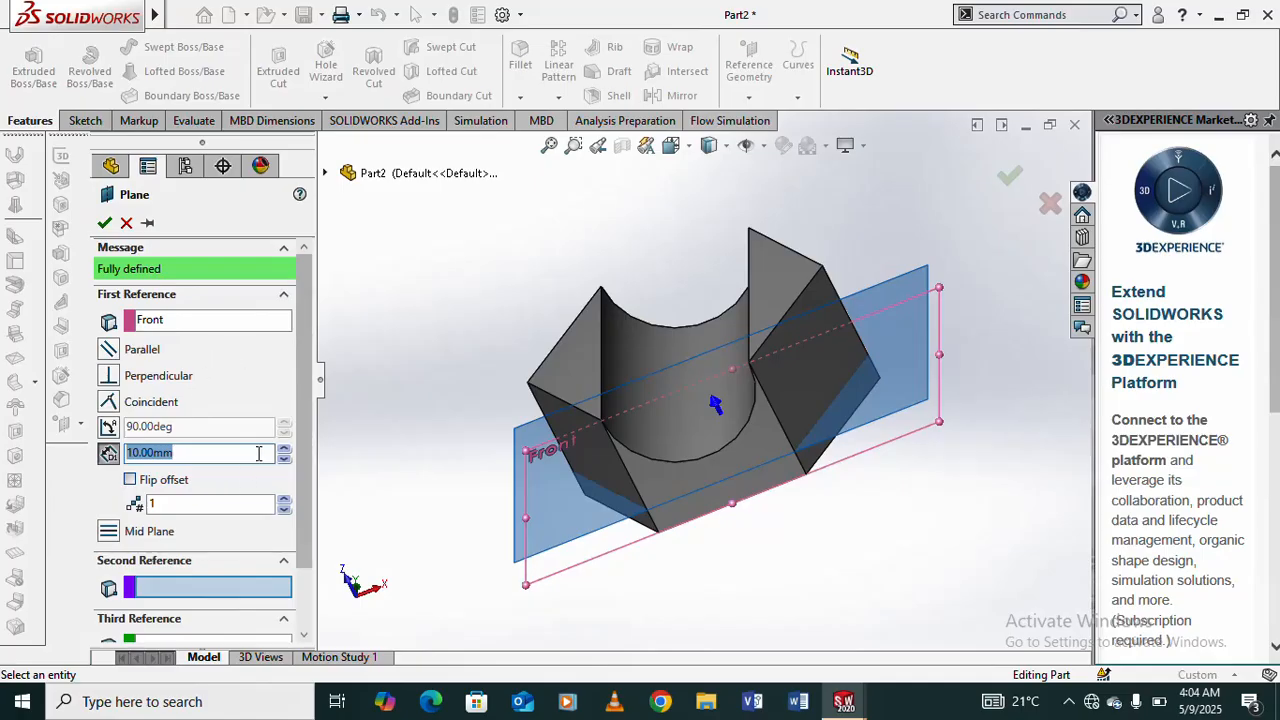
pyautogui.doubleClick(152, 455)
pyautogui.moveTo(187, 452); pyautogui.dragTo(122, 462)
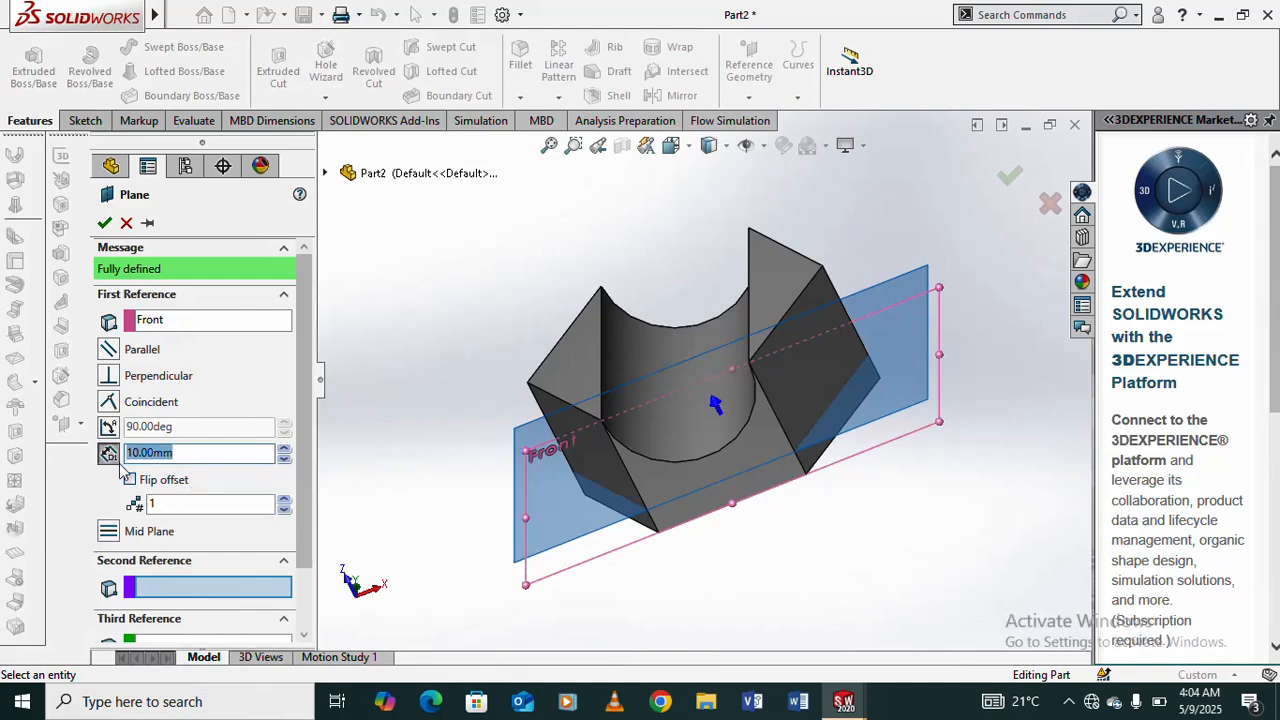
pyautogui.write('1')
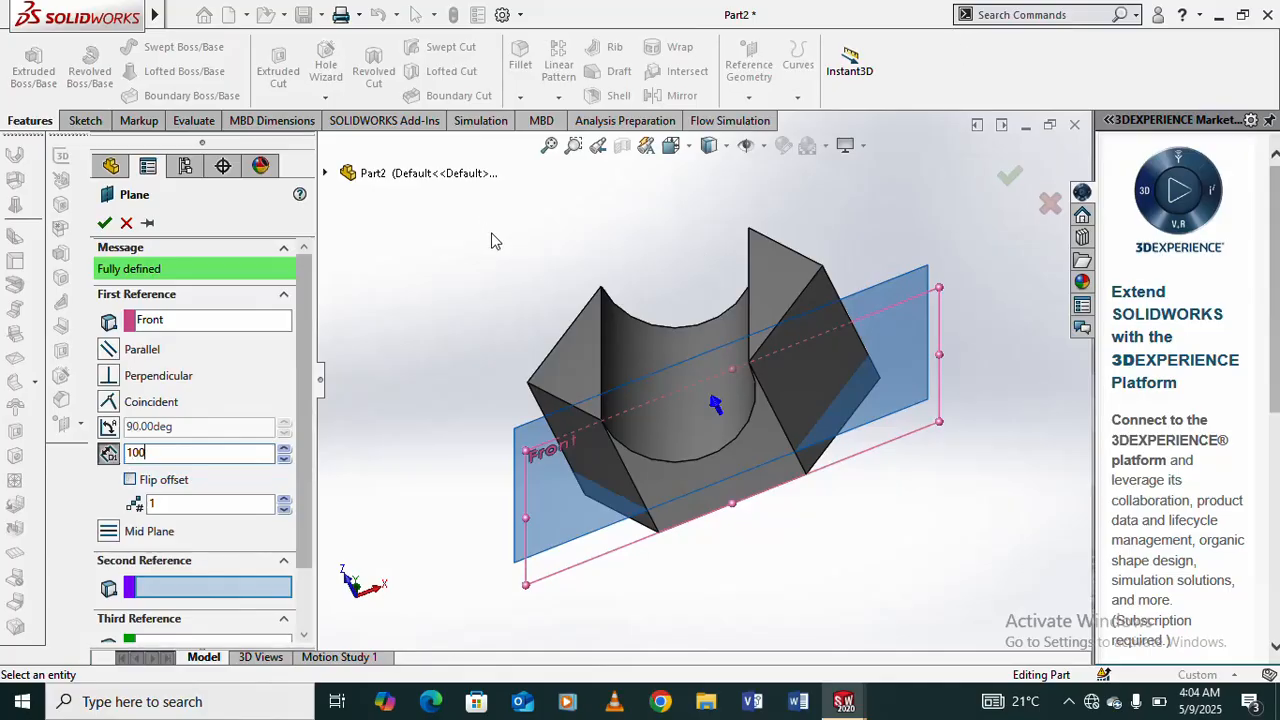
pyautogui.write('00')
pyautogui.press('Return')
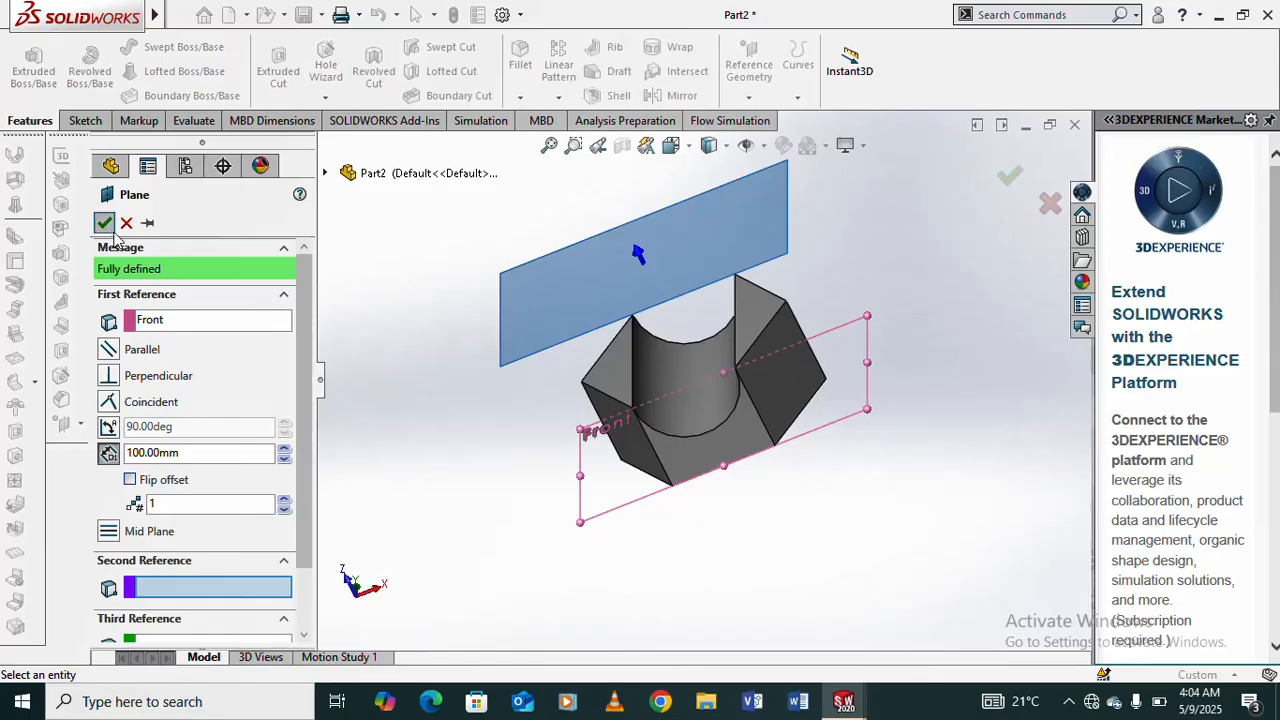
pyautogui.click(112, 230)
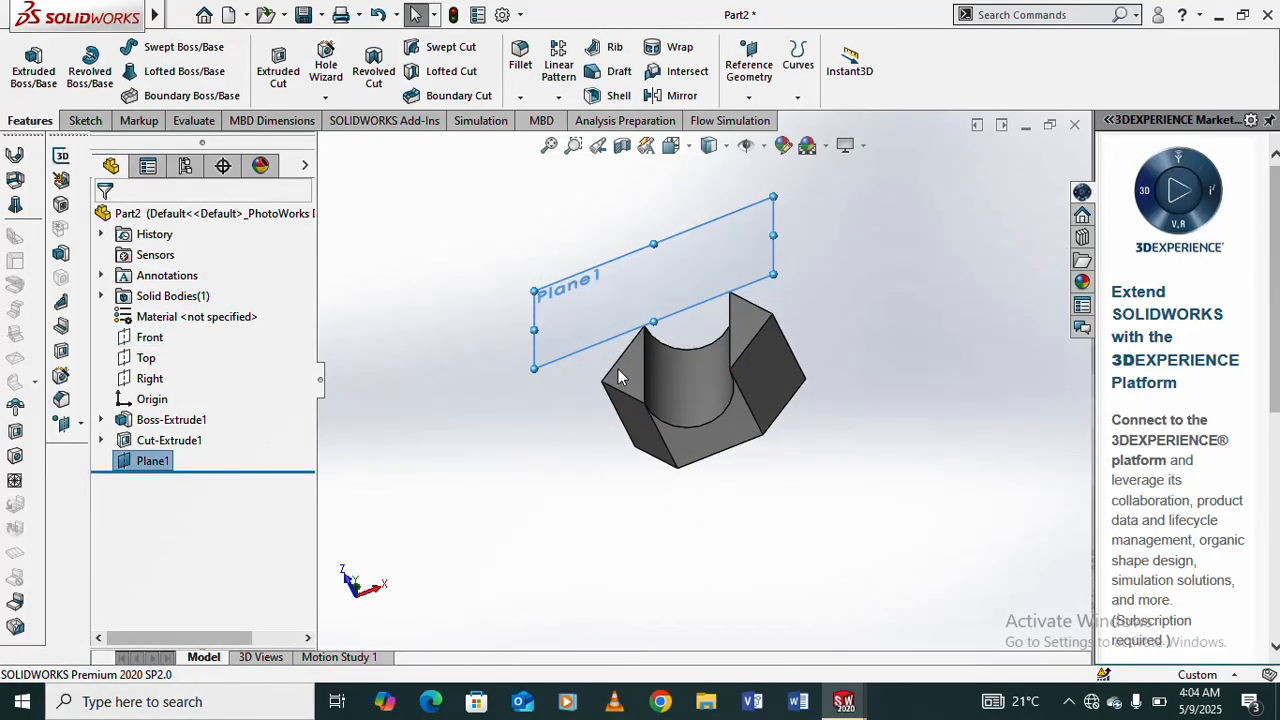
# - Start a sketch on the offset plane above the prism and draw a center rectangle on the origin, within the groove's width
pyautogui.click(624, 289)
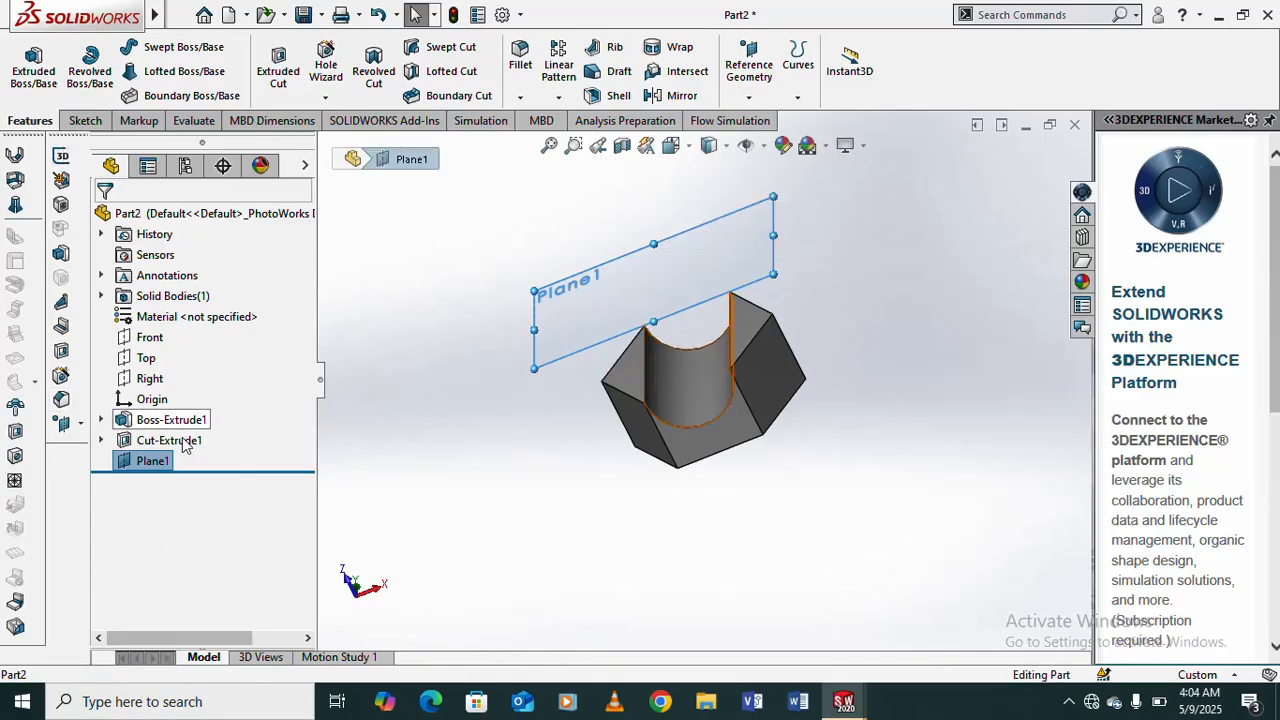
pyautogui.click(152, 460)
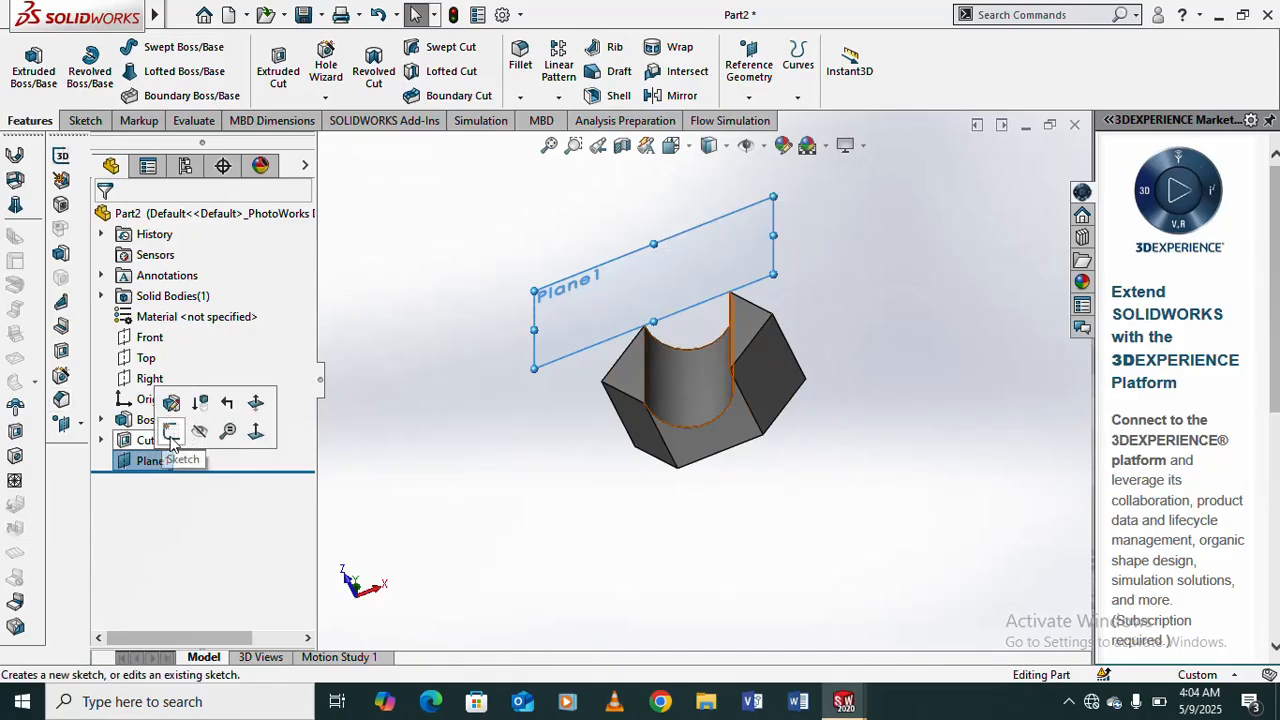
pyautogui.click(171, 433)
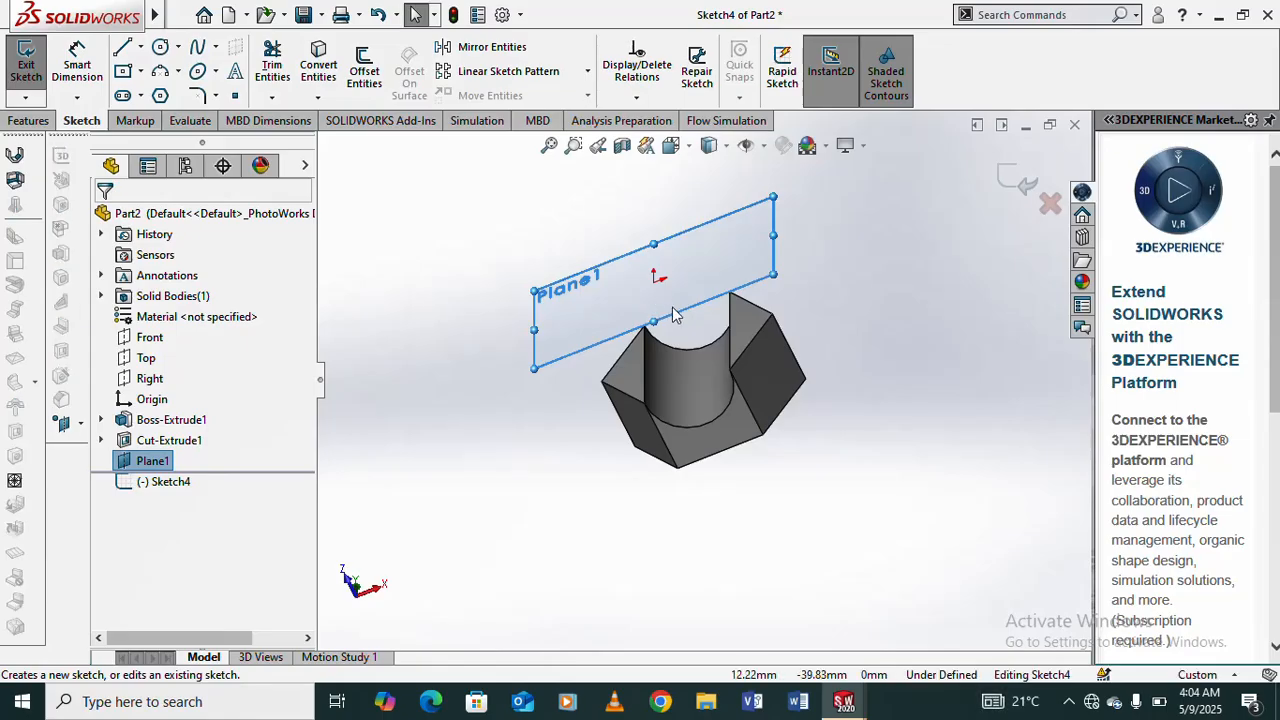
pyautogui.hotkey('ctrl', '8')
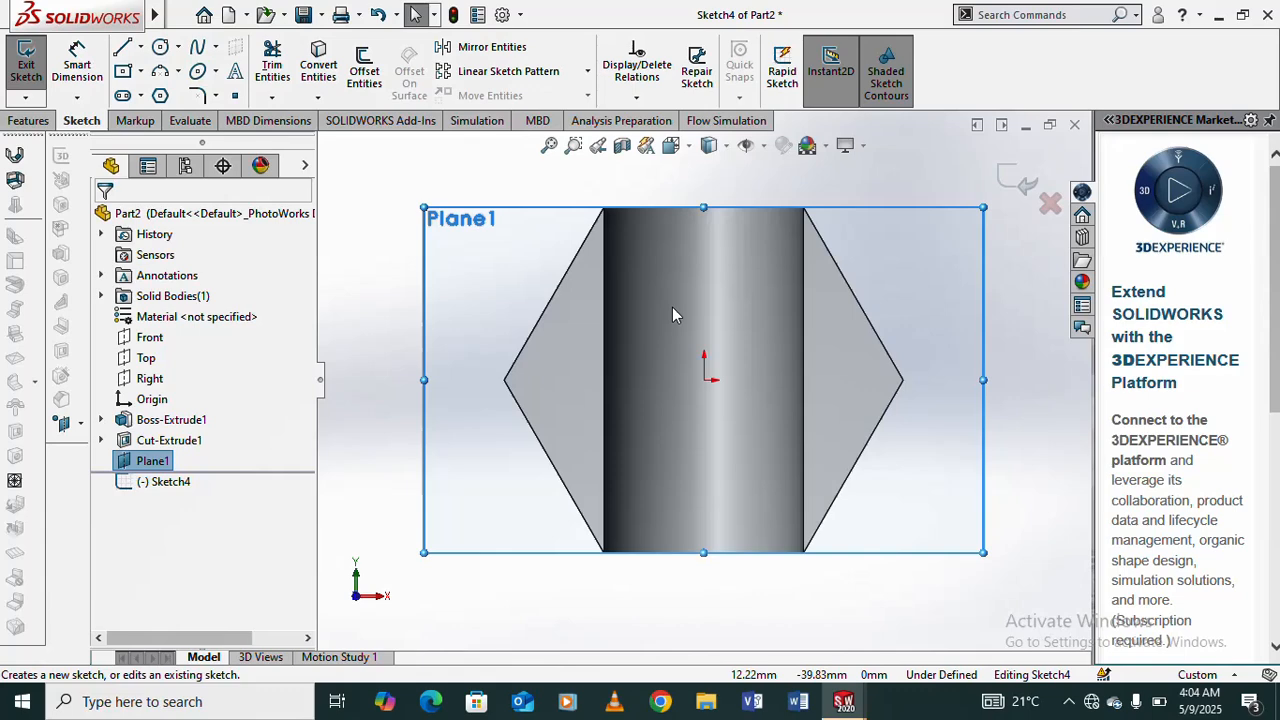
pyautogui.click(122, 72)
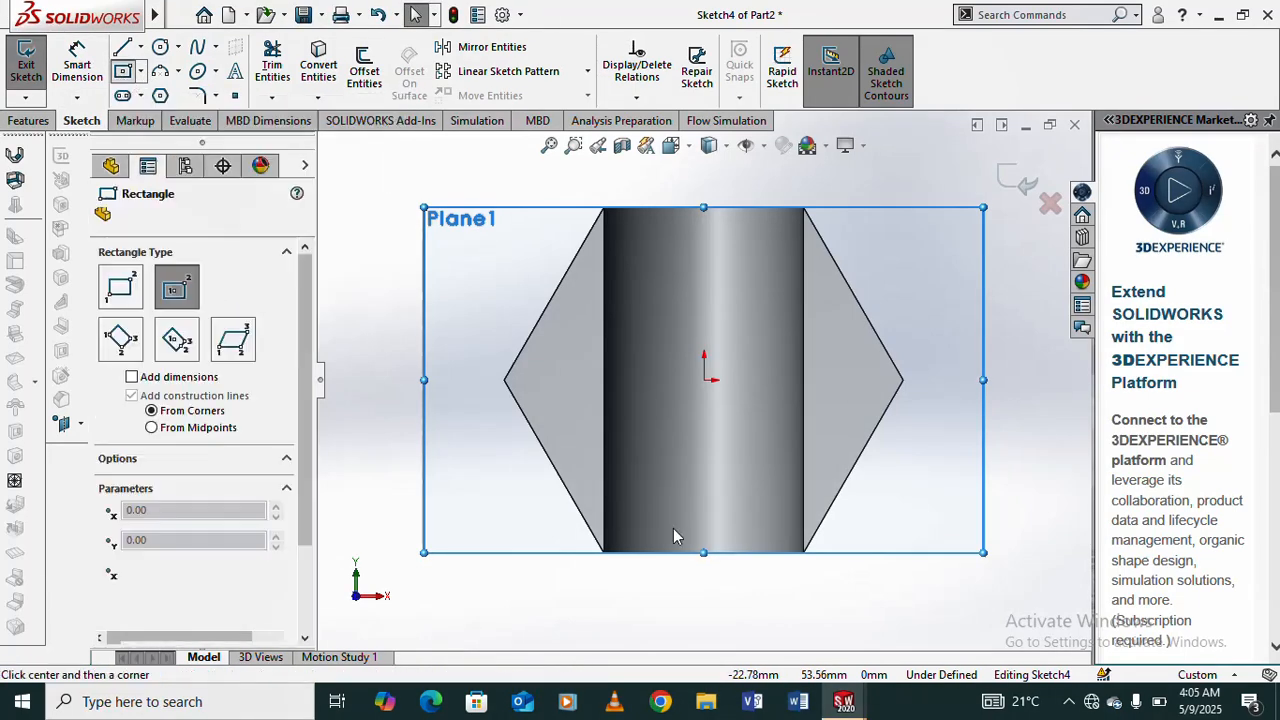
pyautogui.click(706, 381)
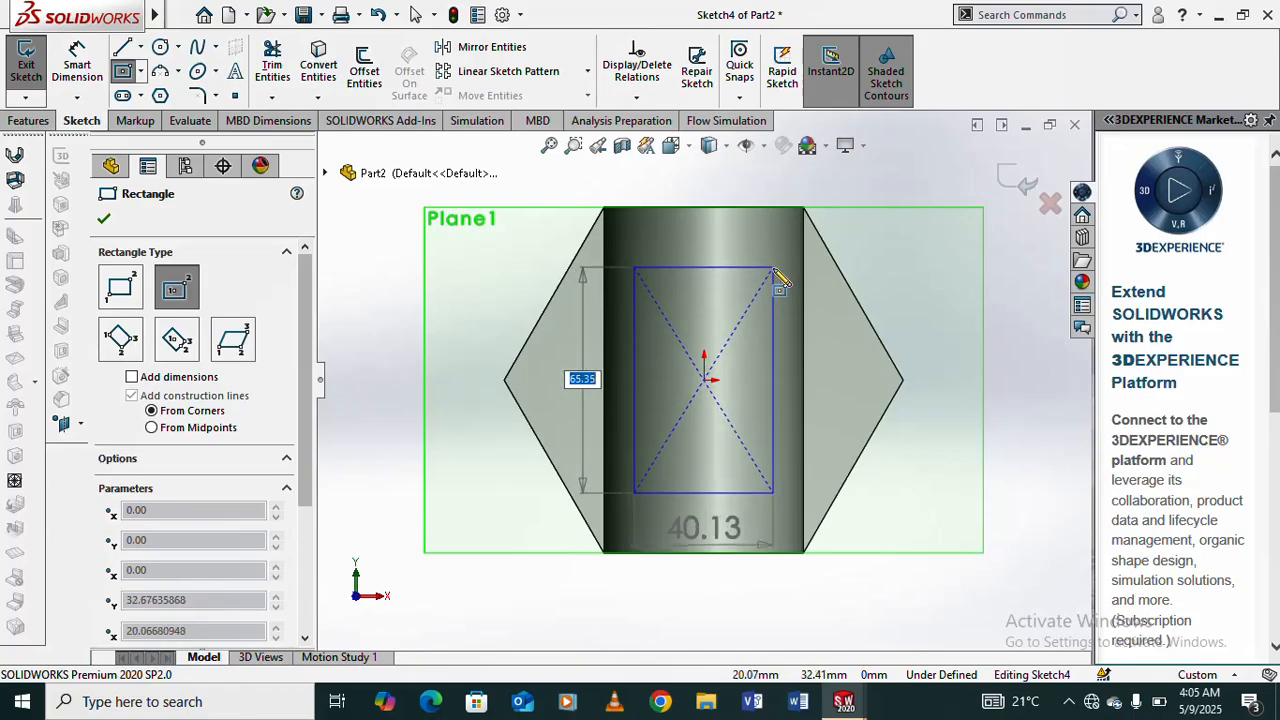
pyautogui.click(784, 281)
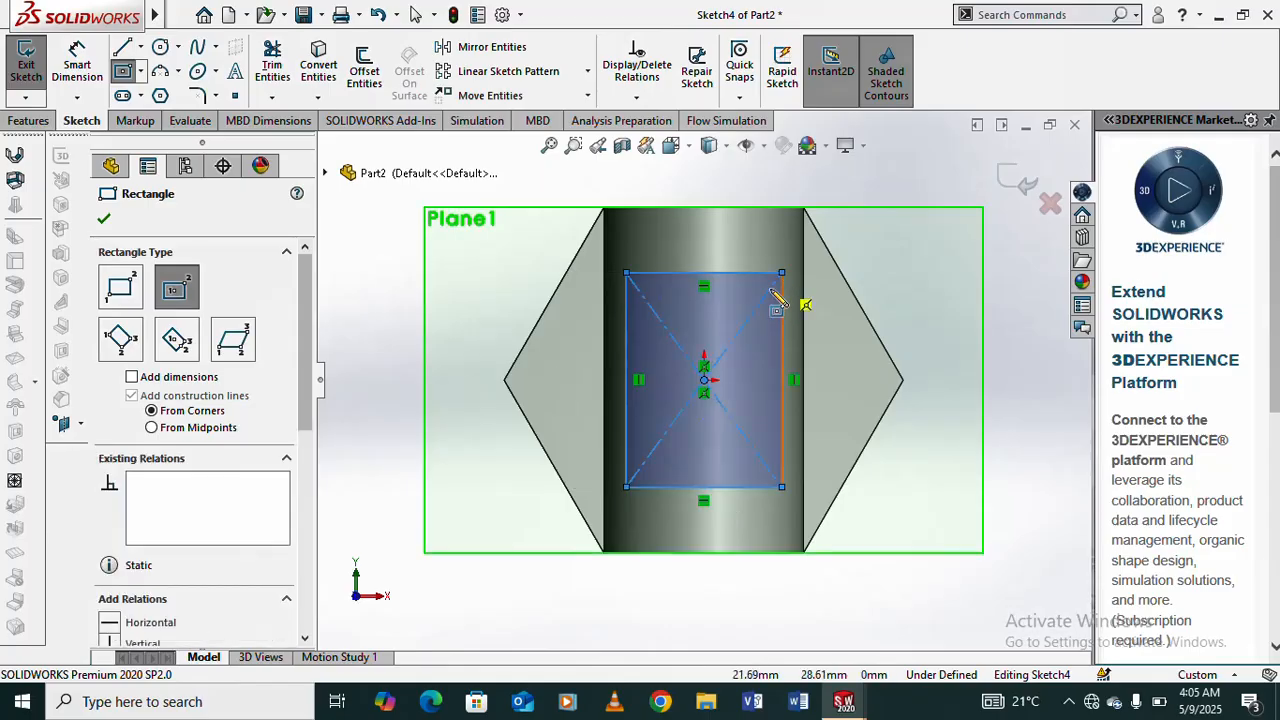
# - Dimension the rectangle's upper horizontal edge and set its width to 50 mm
pyautogui.click(78, 55)
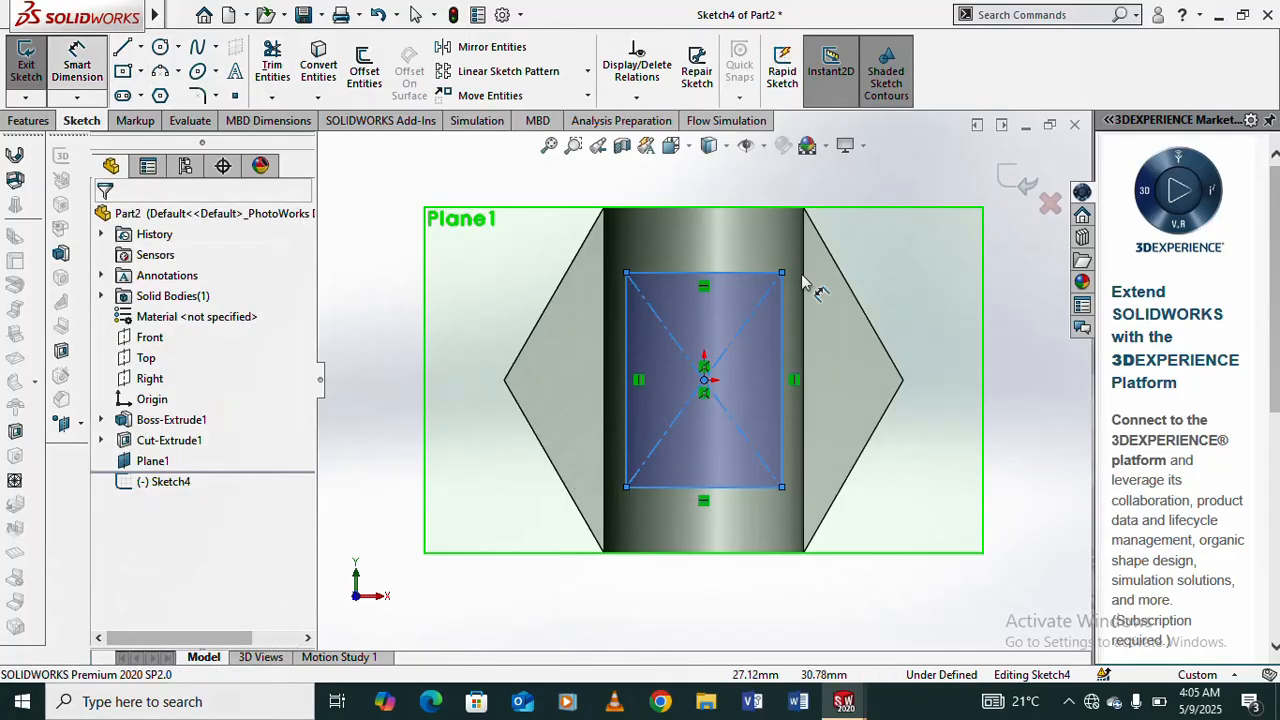
pyautogui.click(748, 273)
pyautogui.click(757, 200)
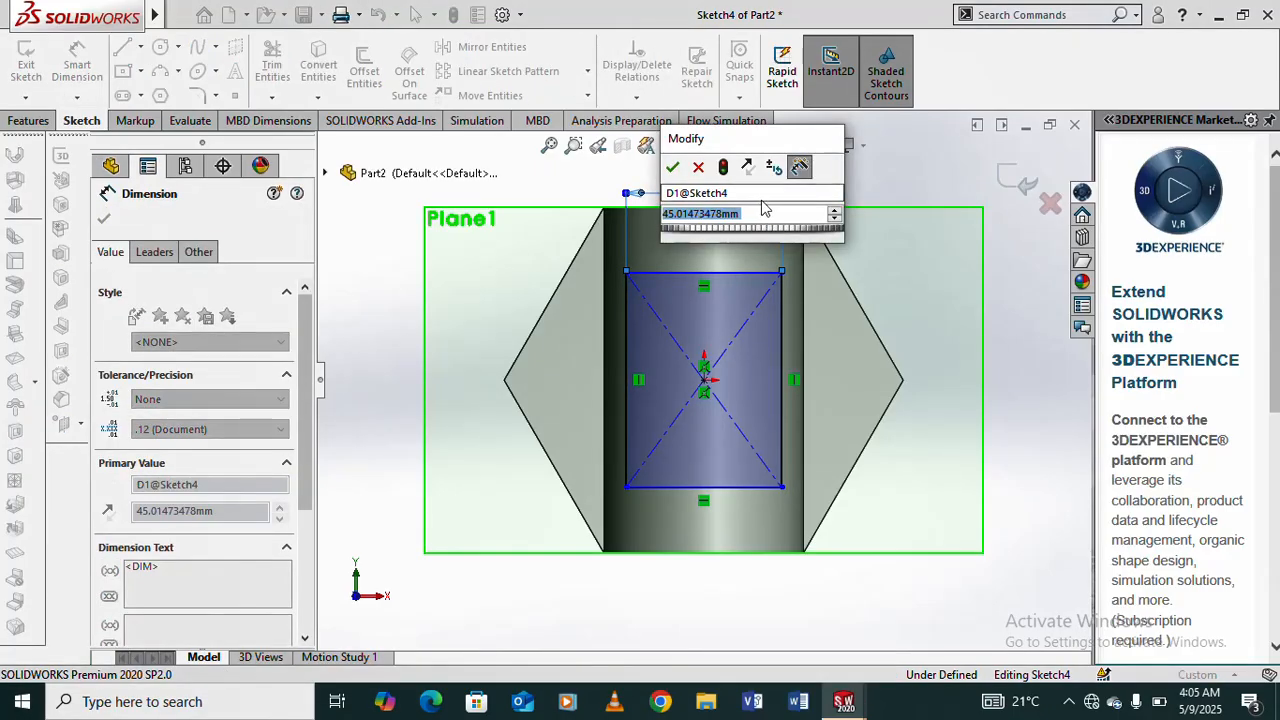
pyautogui.write('50')
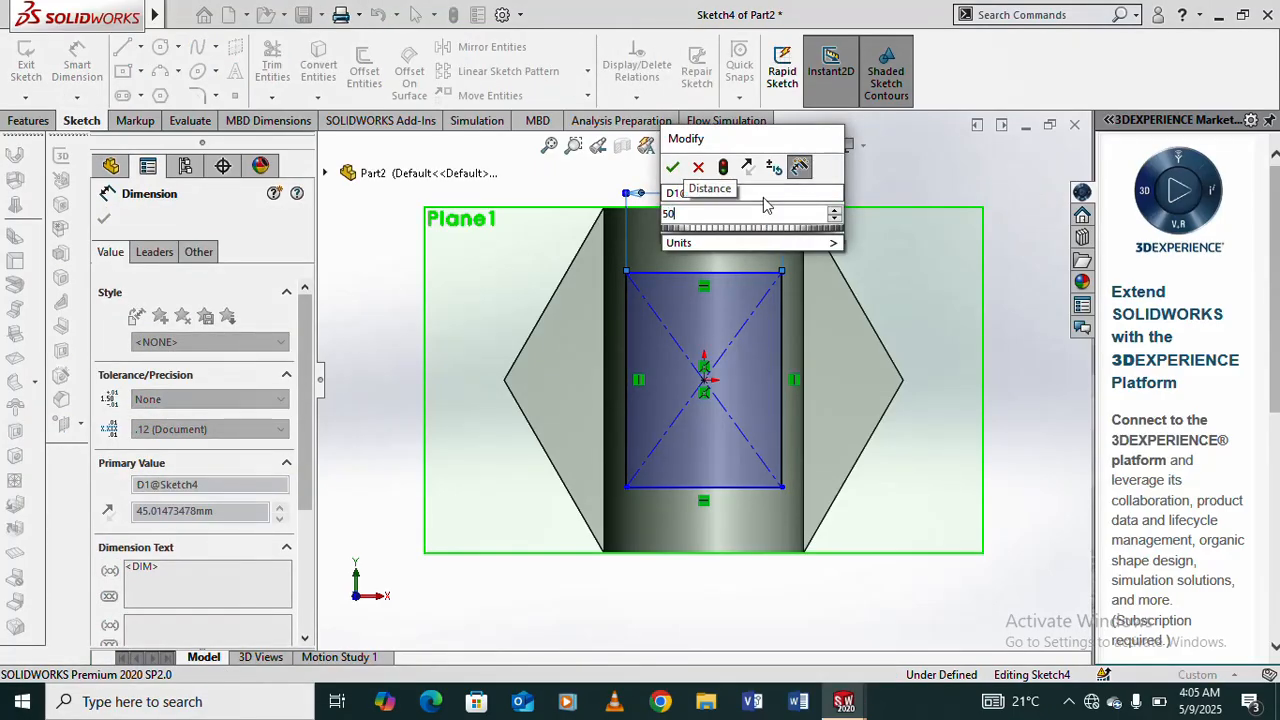
pyautogui.click(672, 168)
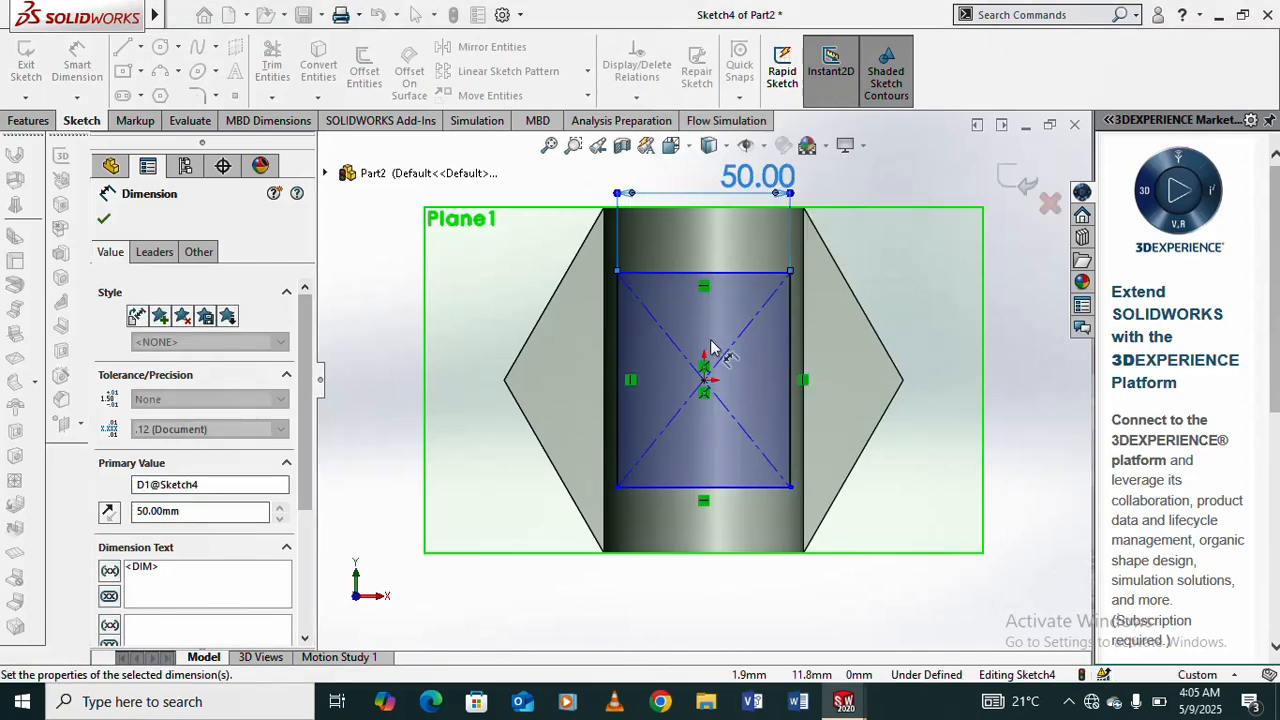
# - Dimension the rectangle's vertical side and set its height to 60 mm
pyautogui.click(793, 360)
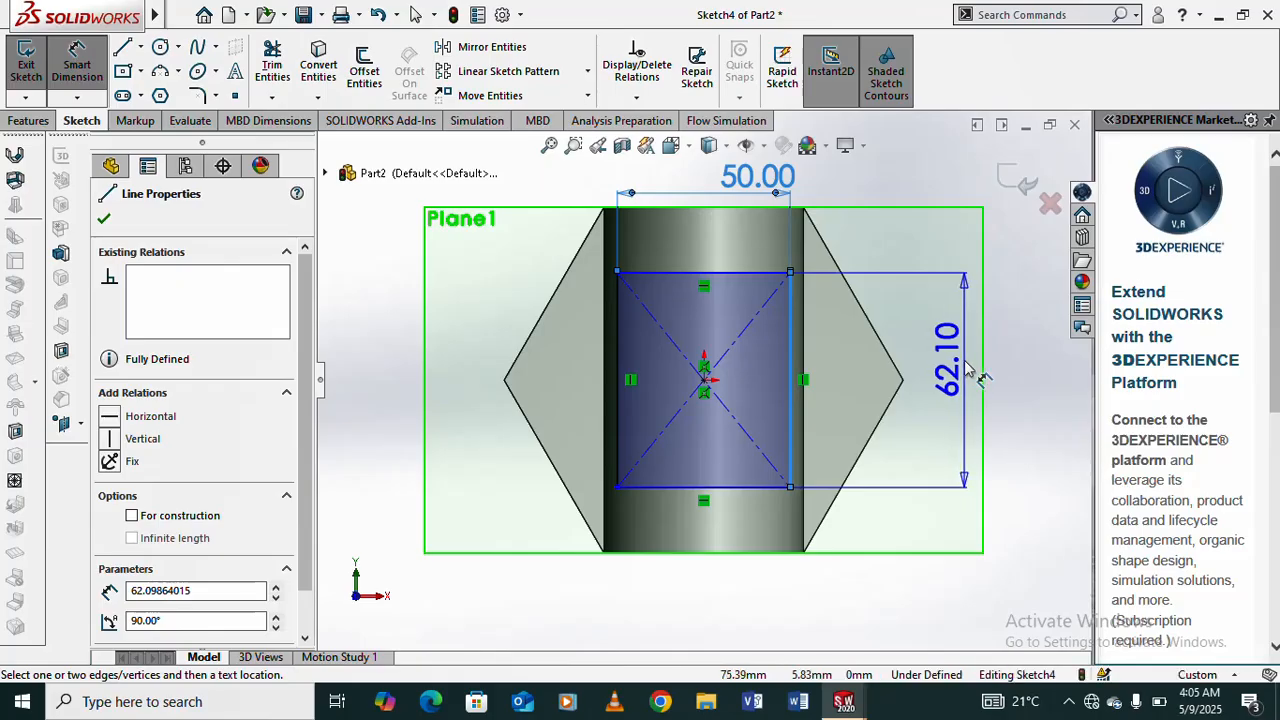
pyautogui.click(966, 361)
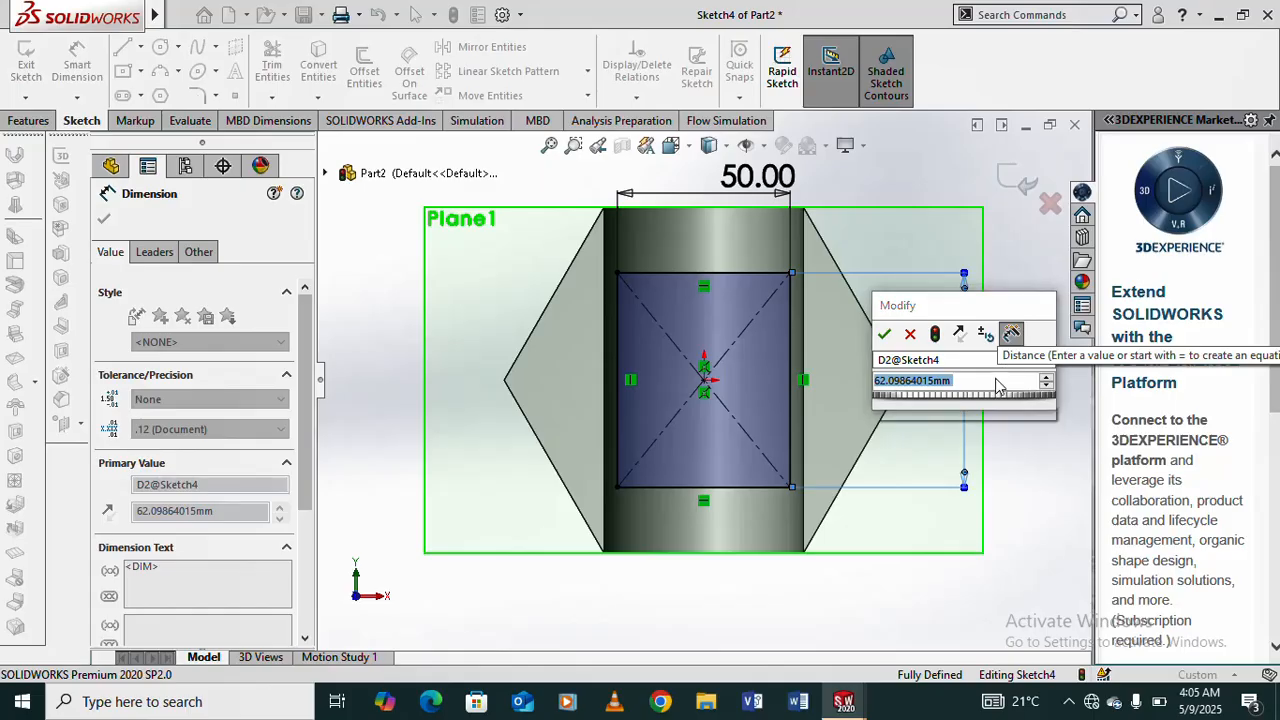
pyautogui.write('60')
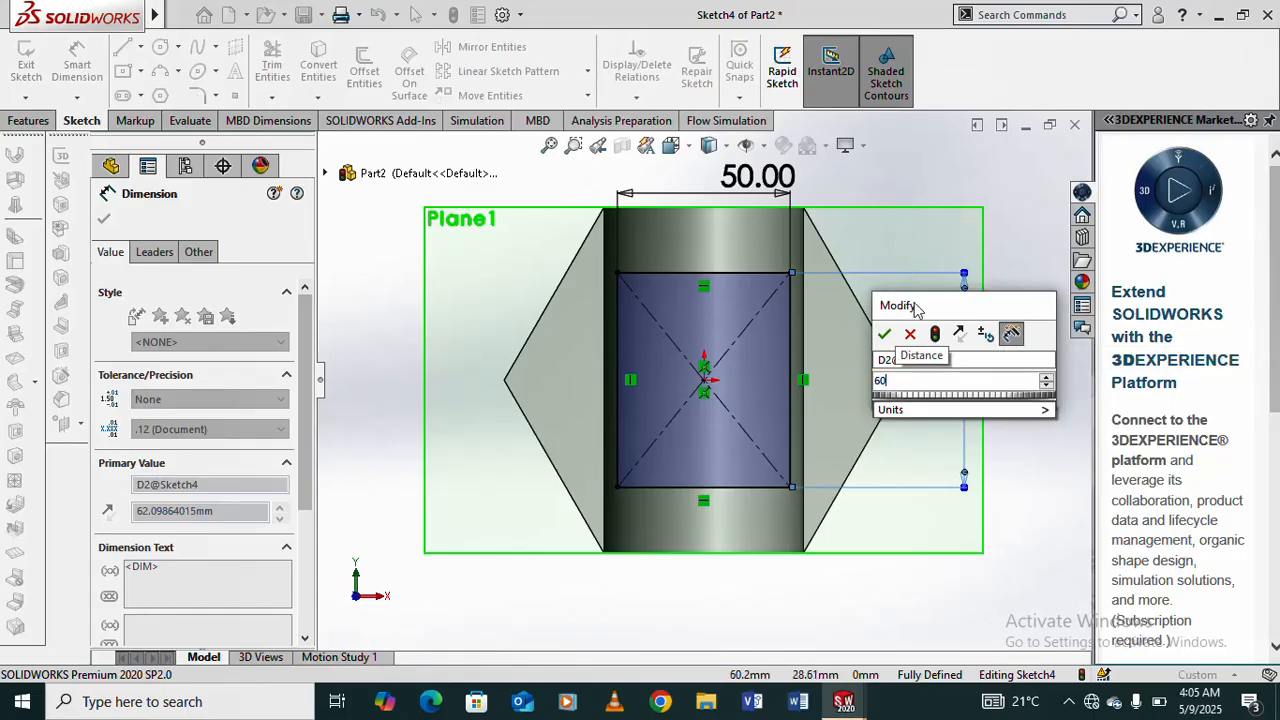
pyautogui.click(883, 336)
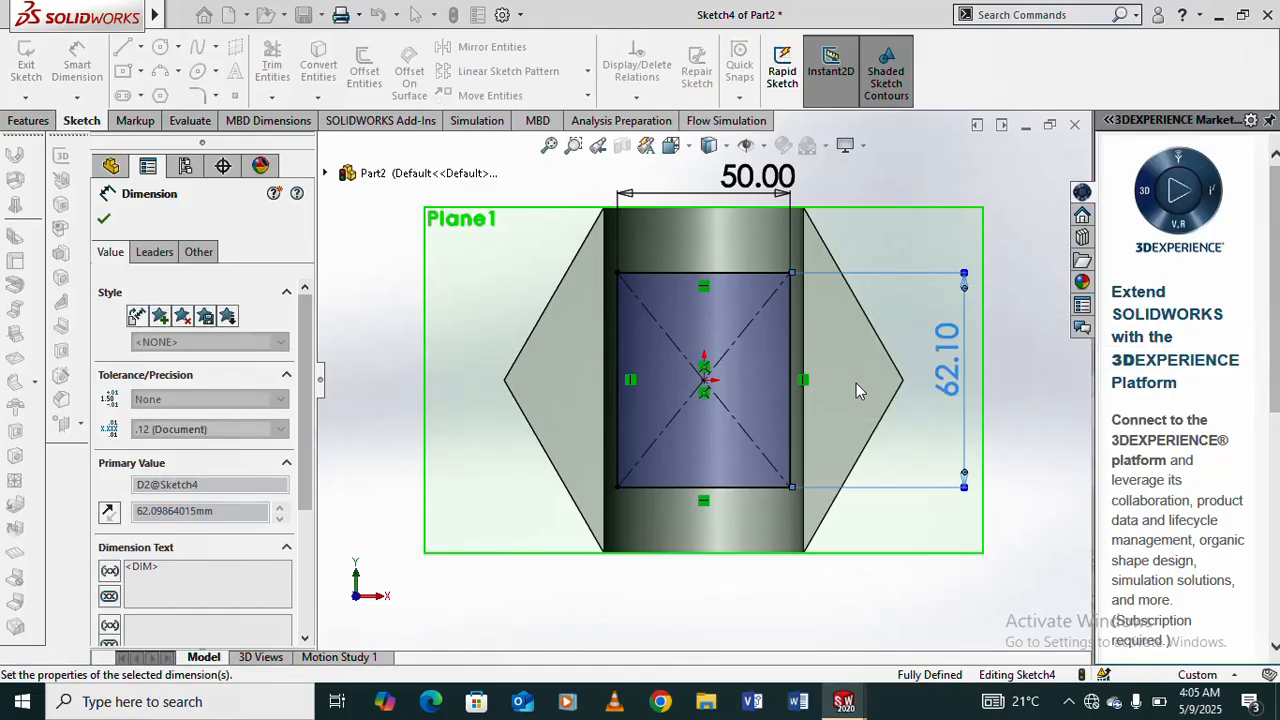
pyautogui.moveTo(821, 425); pyautogui.dragTo(797, 225, button='middle')
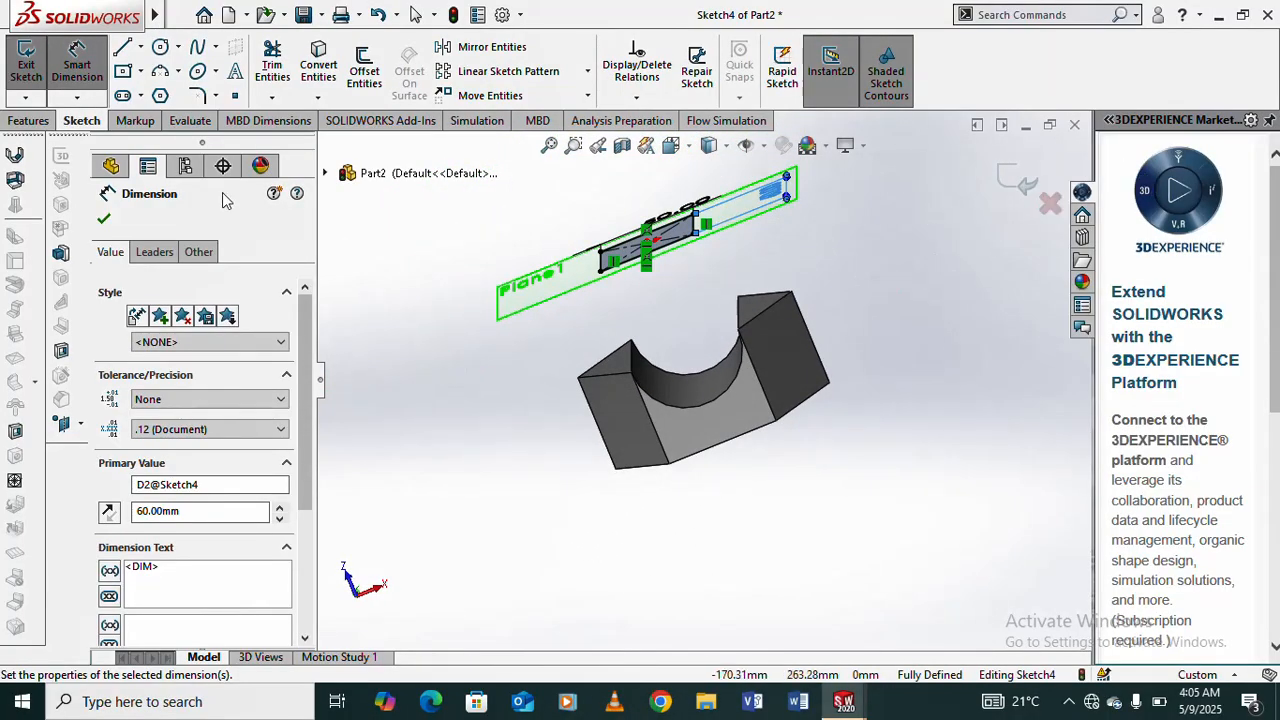
pyautogui.click(103, 219)
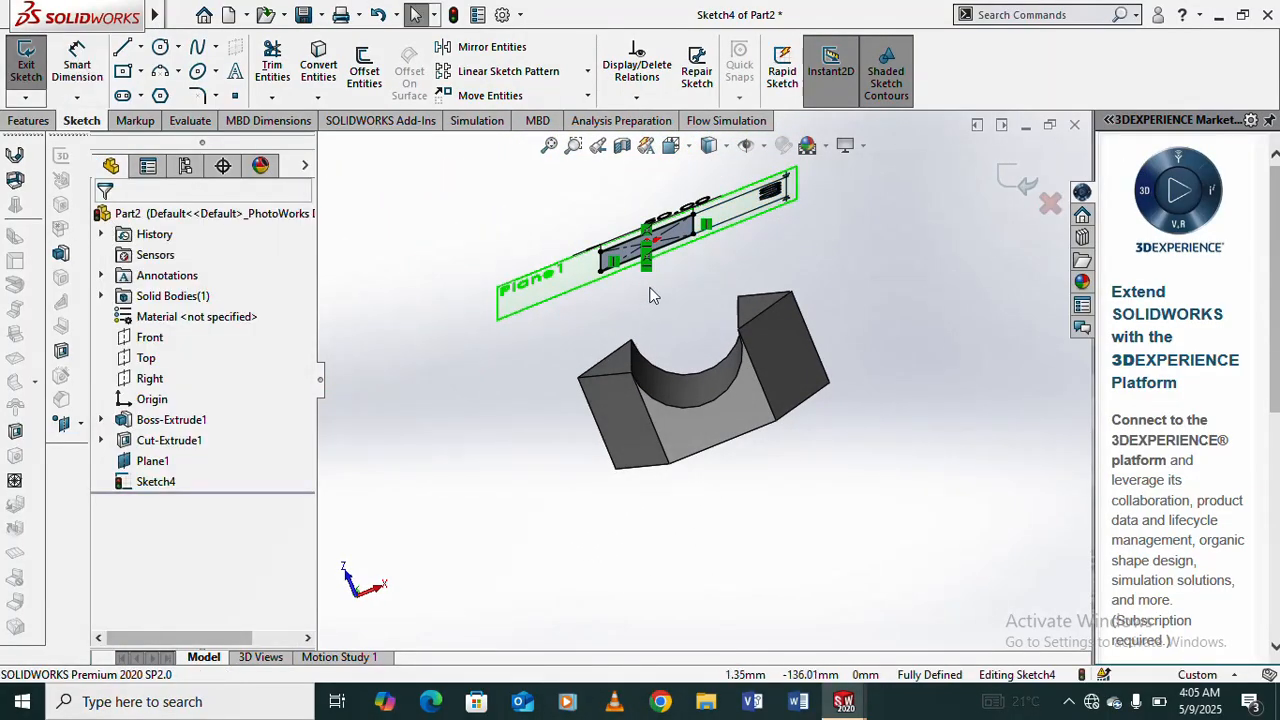
# - Extrude the rectangle as a 50 mm Blind boss with the Surface/Face/Plane start condition, starting from the groove's curved face
pyautogui.moveTo(651, 298); pyautogui.dragTo(660, 240, button='middle')
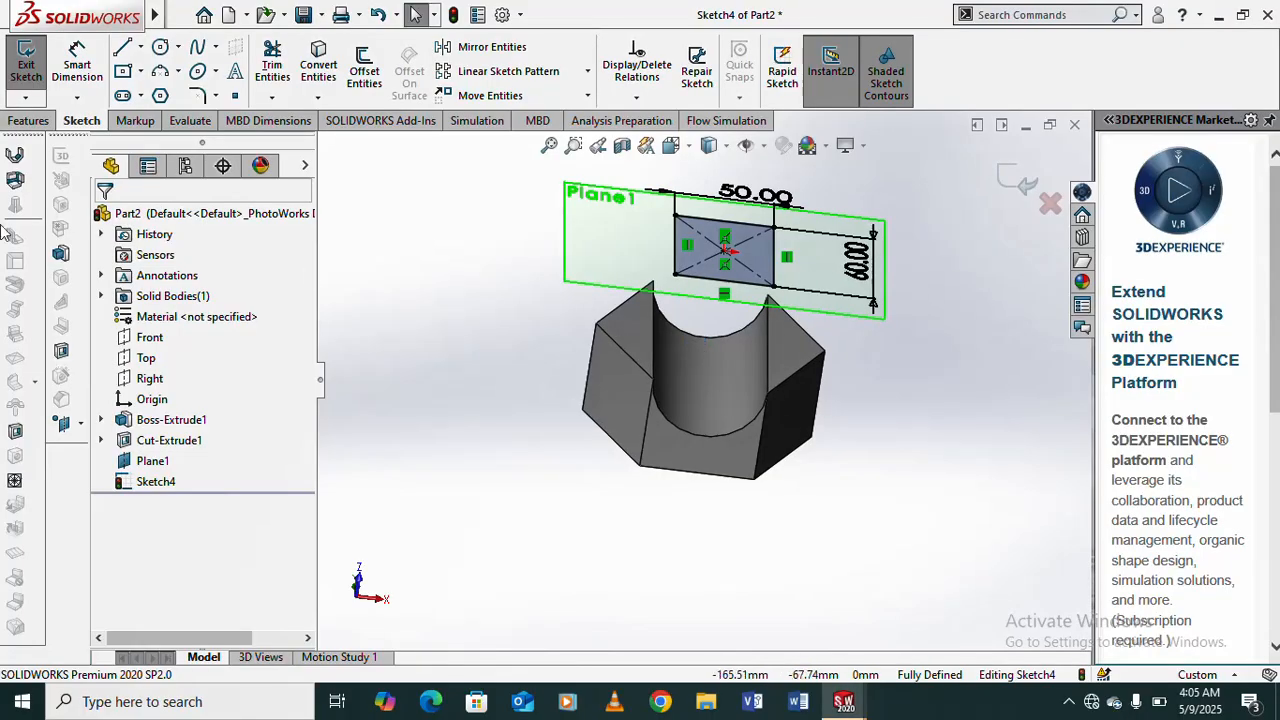
pyautogui.click(30, 121)
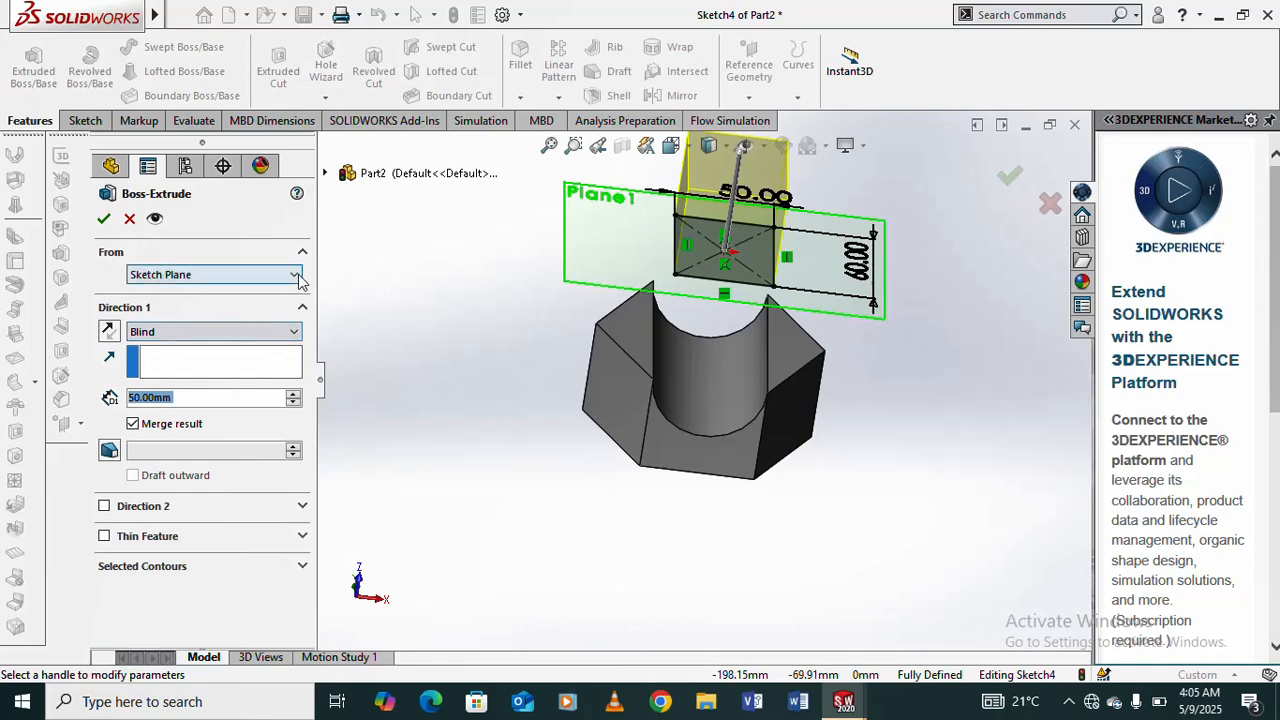
pyautogui.click(293, 276)
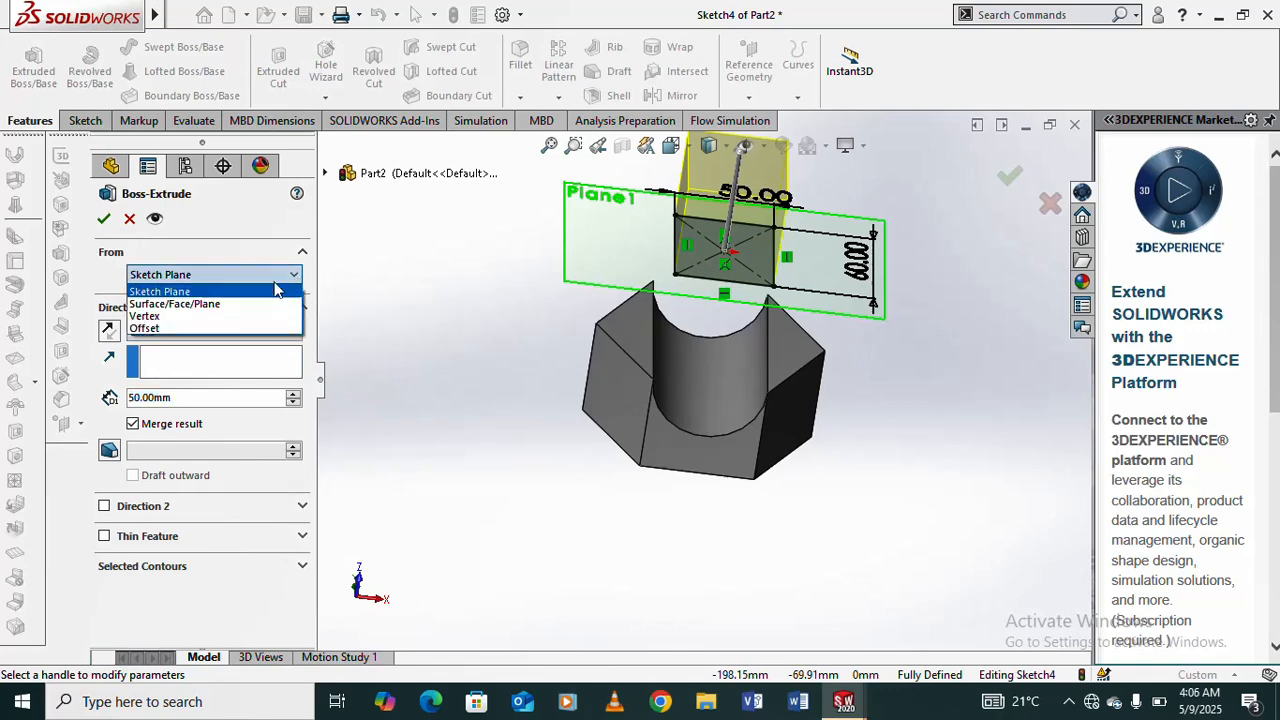
pyautogui.click(238, 304)
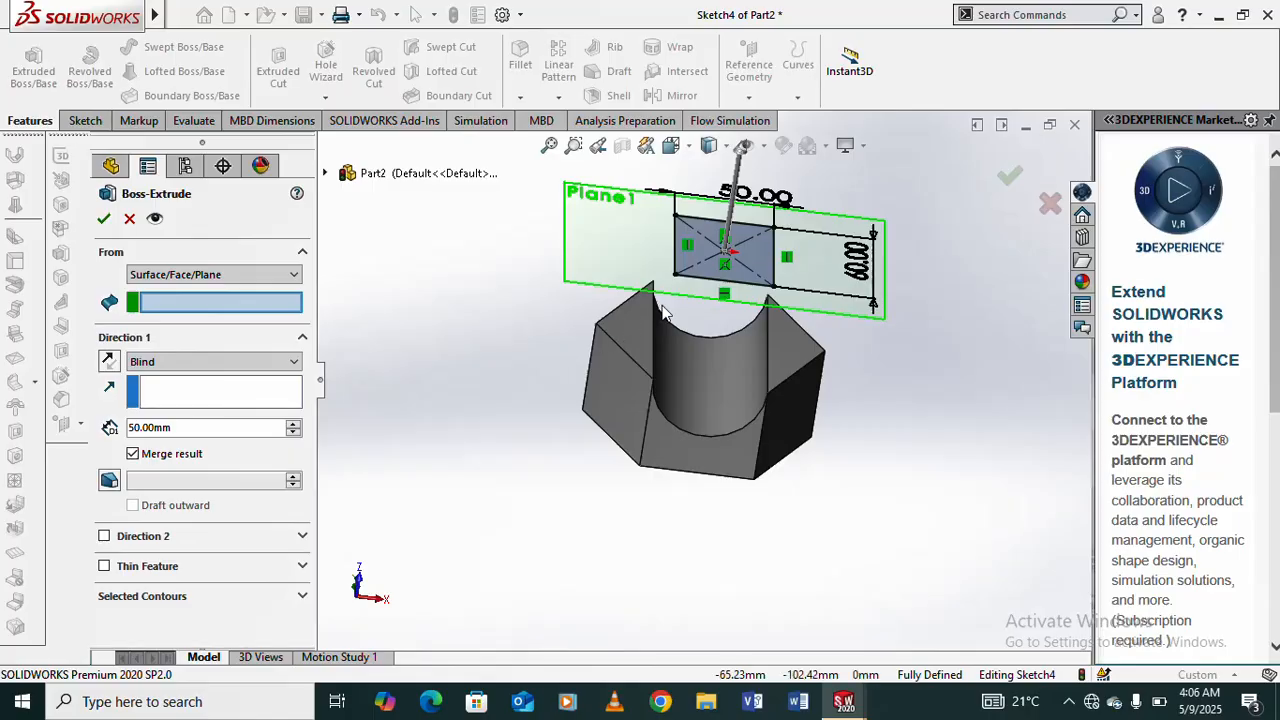
pyautogui.scroll(2, 728, 285)
pyautogui.scroll(-5, 727, 285)
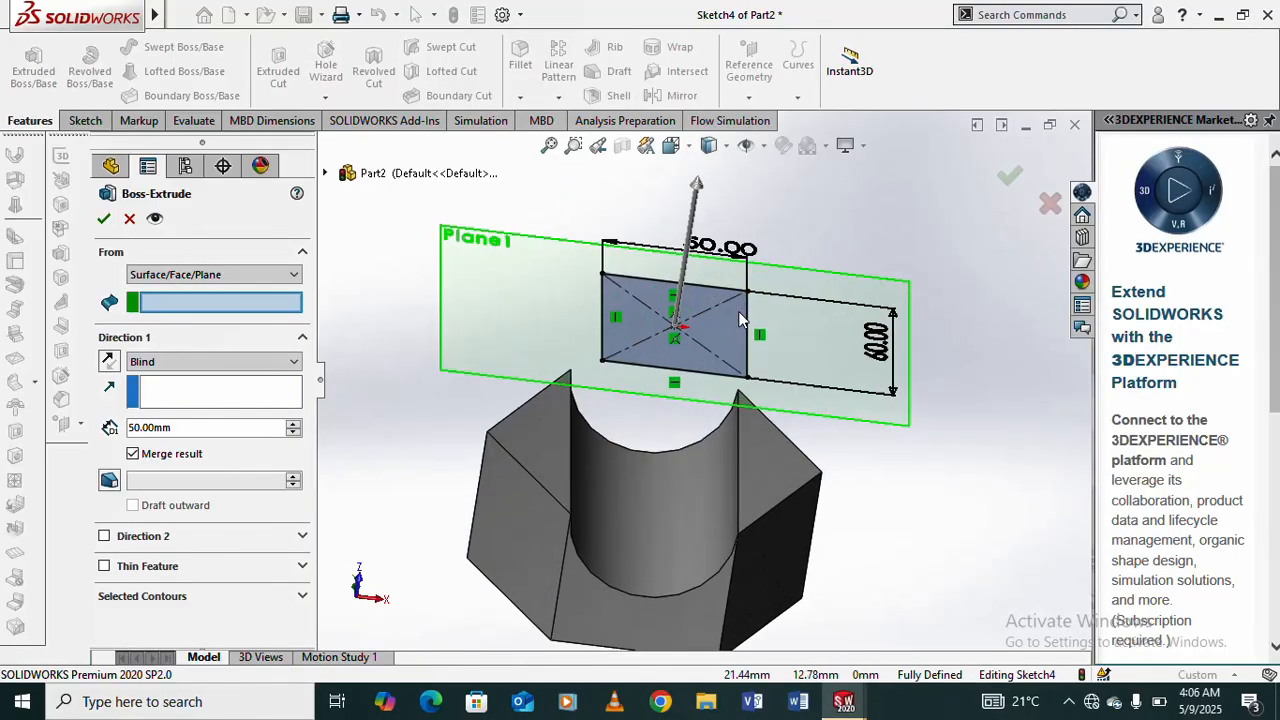
pyautogui.scroll(4, 734, 316)
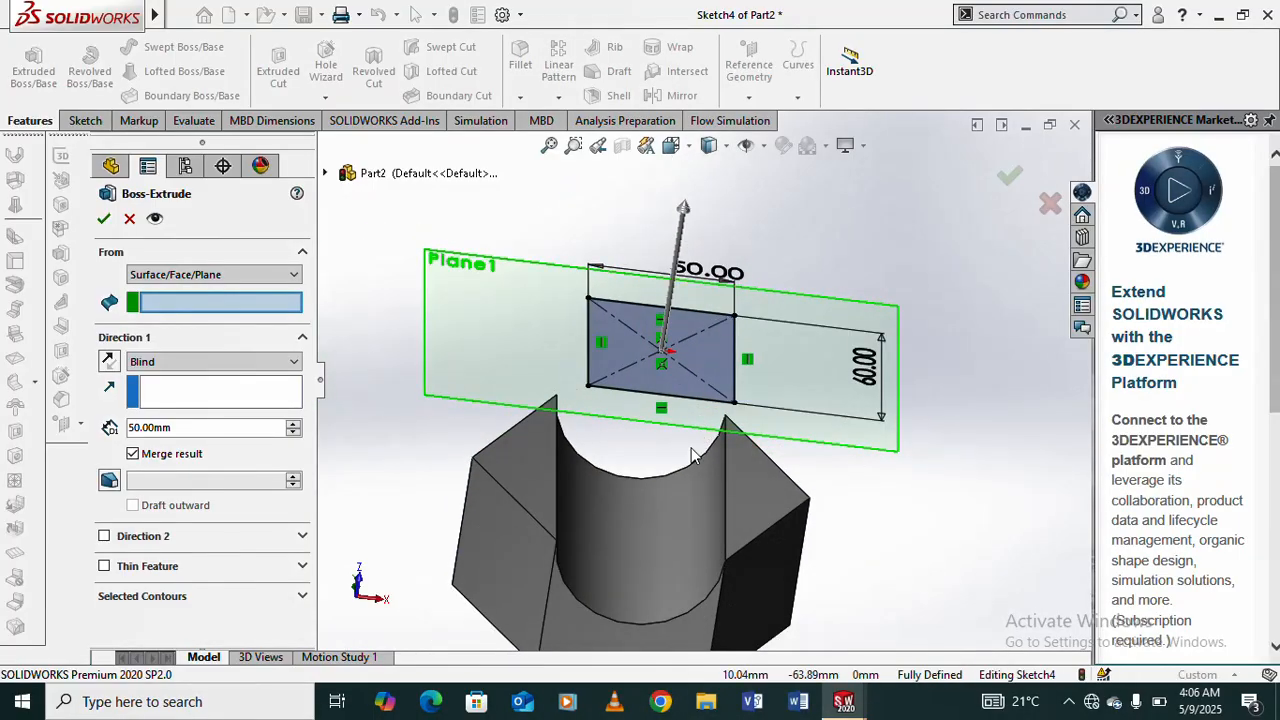
pyautogui.scroll(-1, 657, 496)
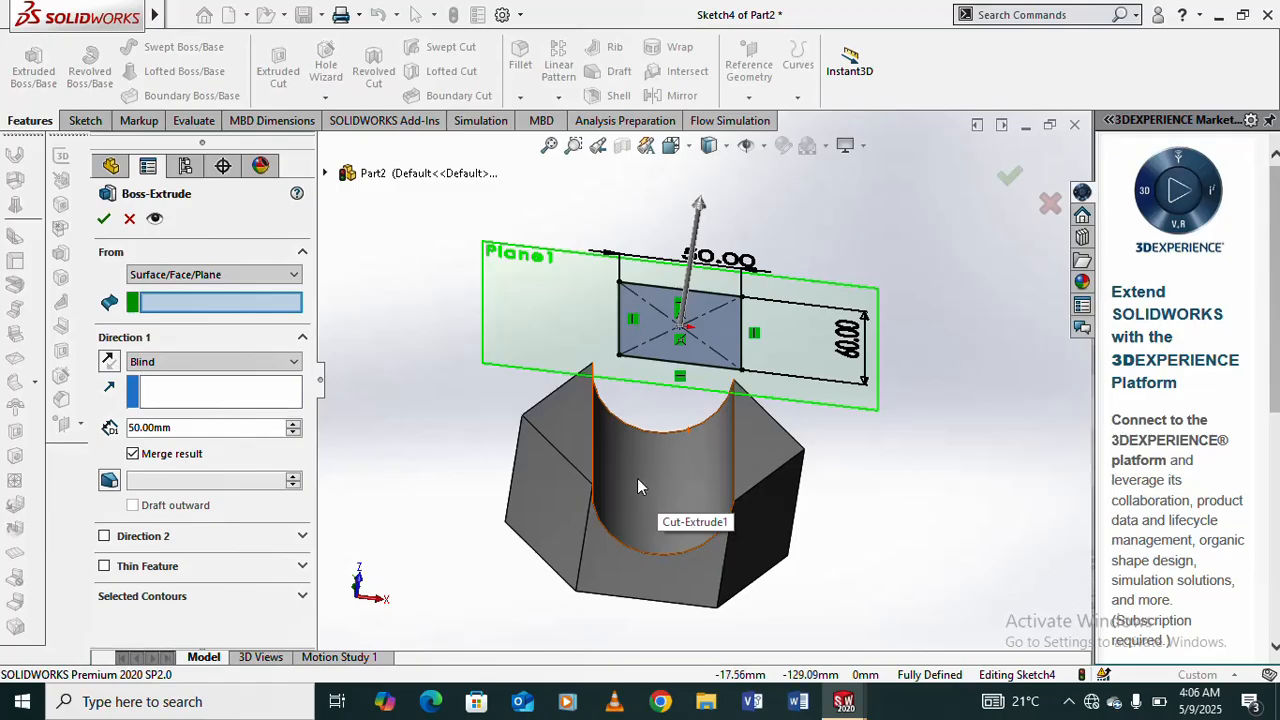
pyautogui.click(652, 491)
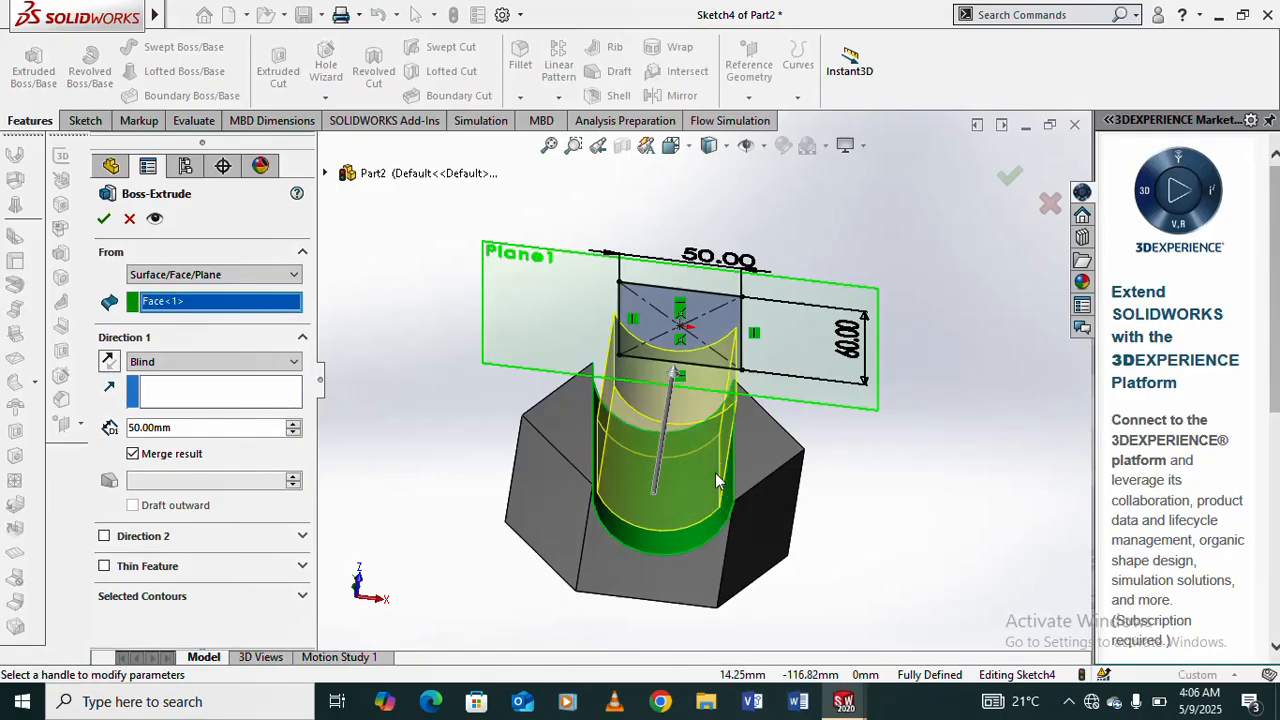
pyautogui.scroll(-1, 715, 472)
pyautogui.moveTo(705, 481); pyautogui.dragTo(684, 422, button='middle')
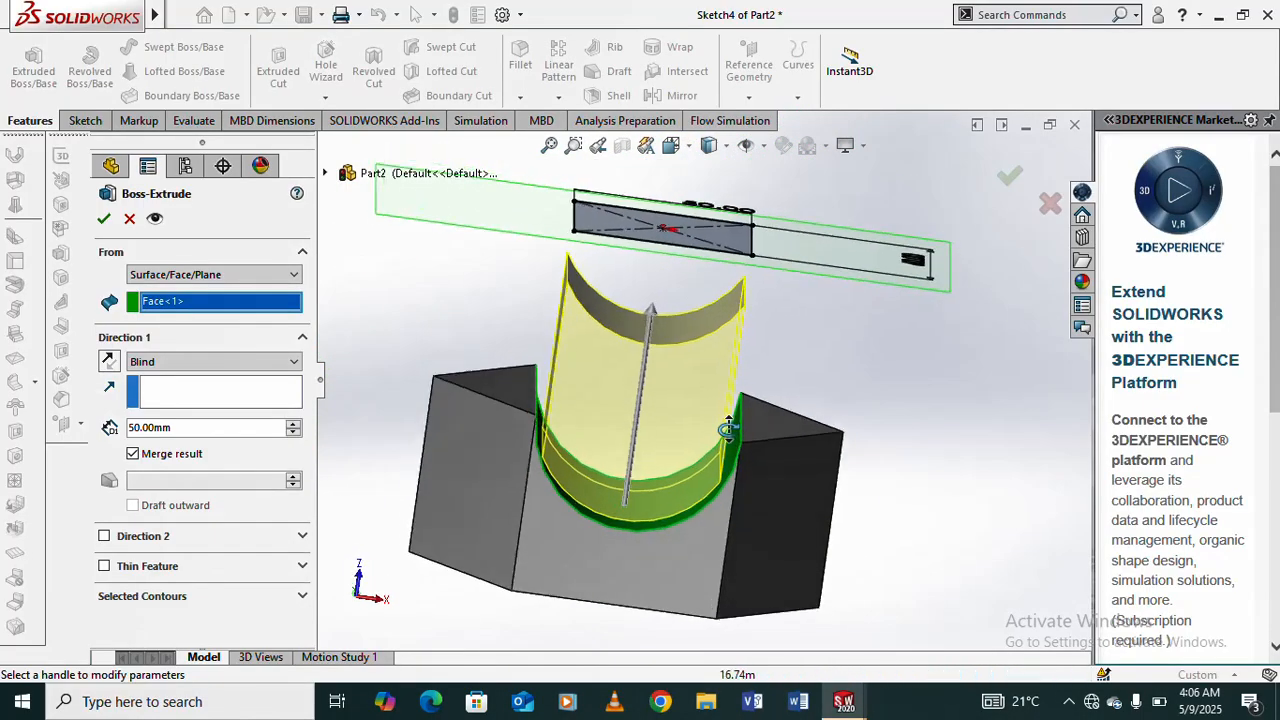
pyautogui.scroll(1, 681, 420)
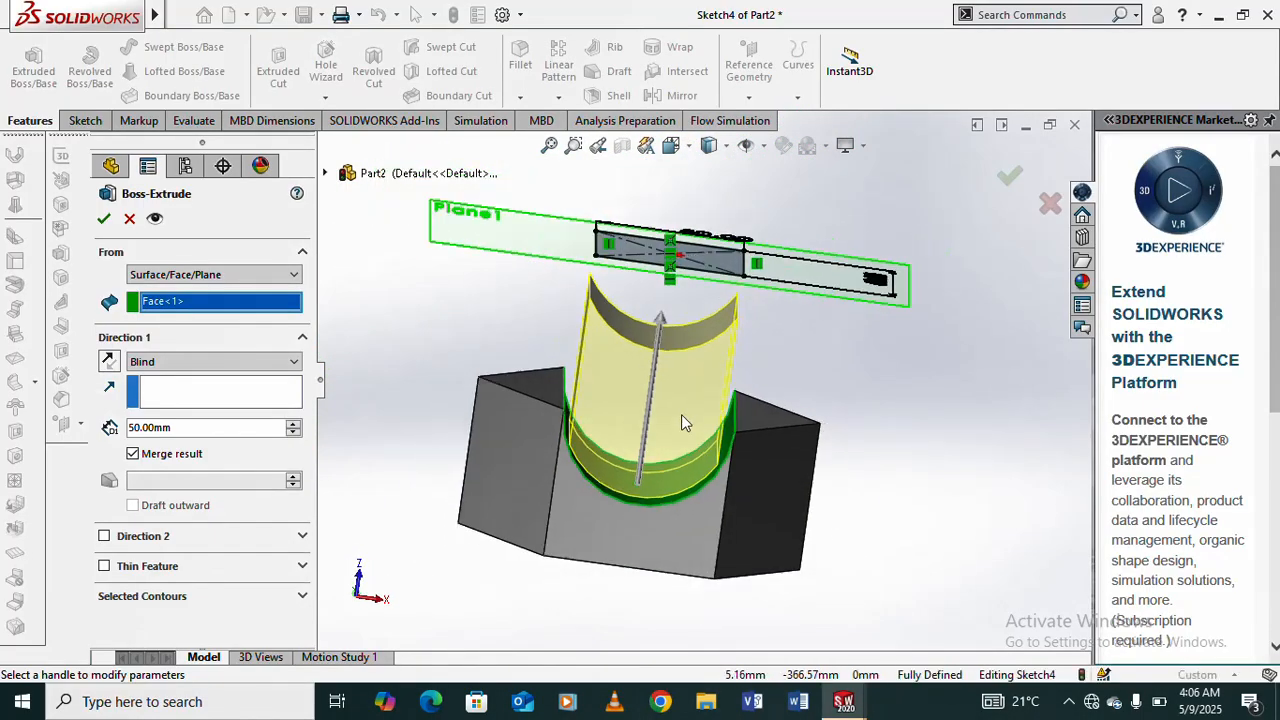
pyautogui.click(103, 220)
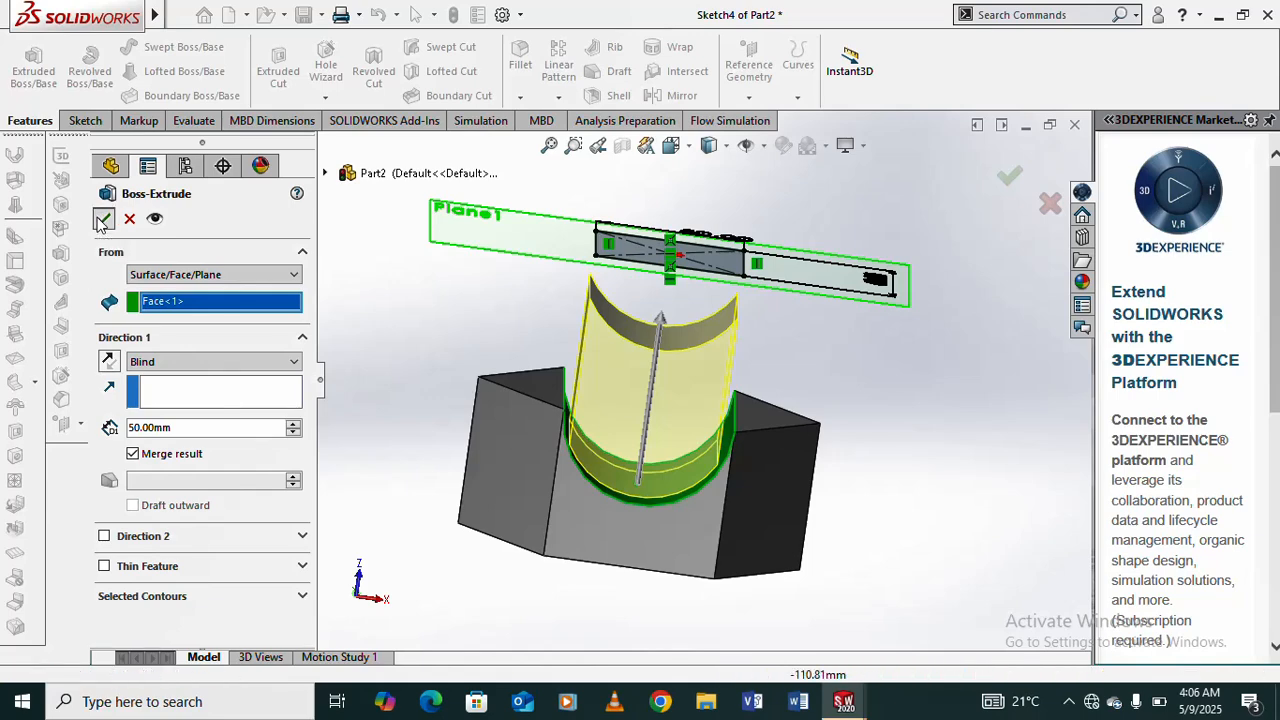
# - Apply a red color appearance to the entire new boss feature rising from the groove
pyautogui.moveTo(662, 404)
pyautogui.mouseDown(button='middle')
pyautogui.moveTo(591, 394)
pyautogui.moveTo(660, 413)
pyautogui.mouseUp(button='middle')
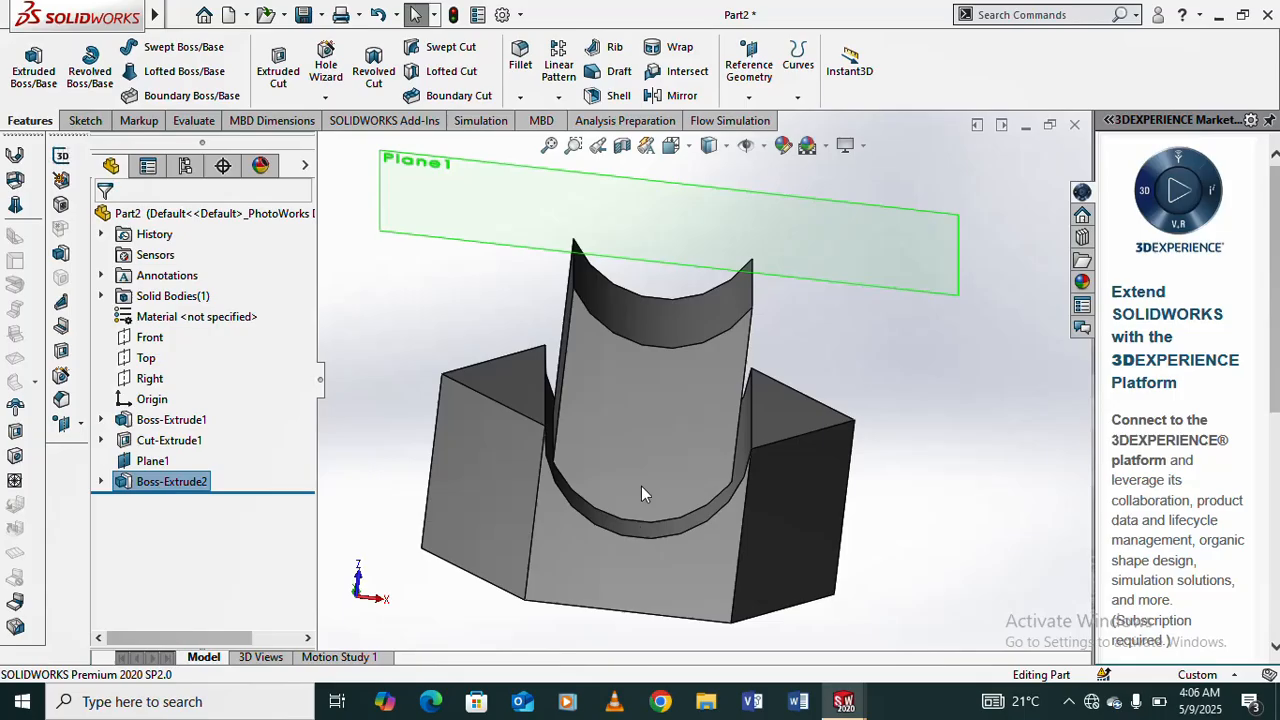
pyautogui.click(649, 416)
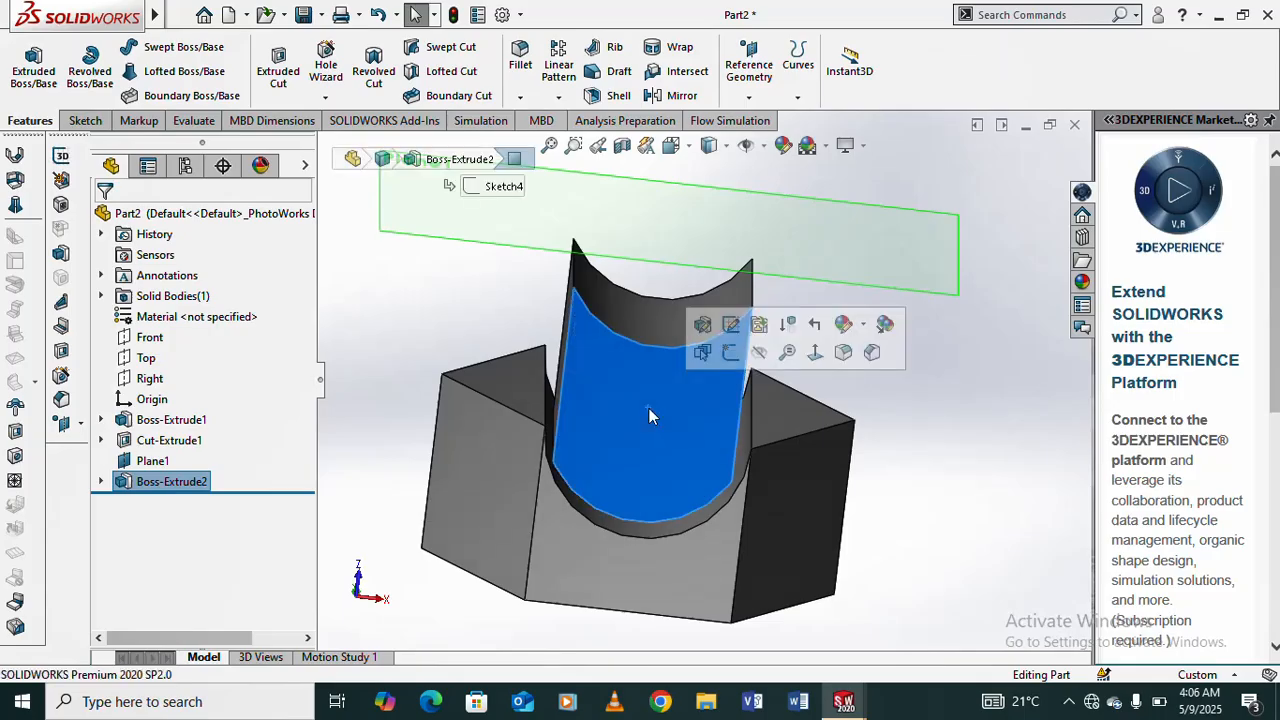
pyautogui.click(845, 326)
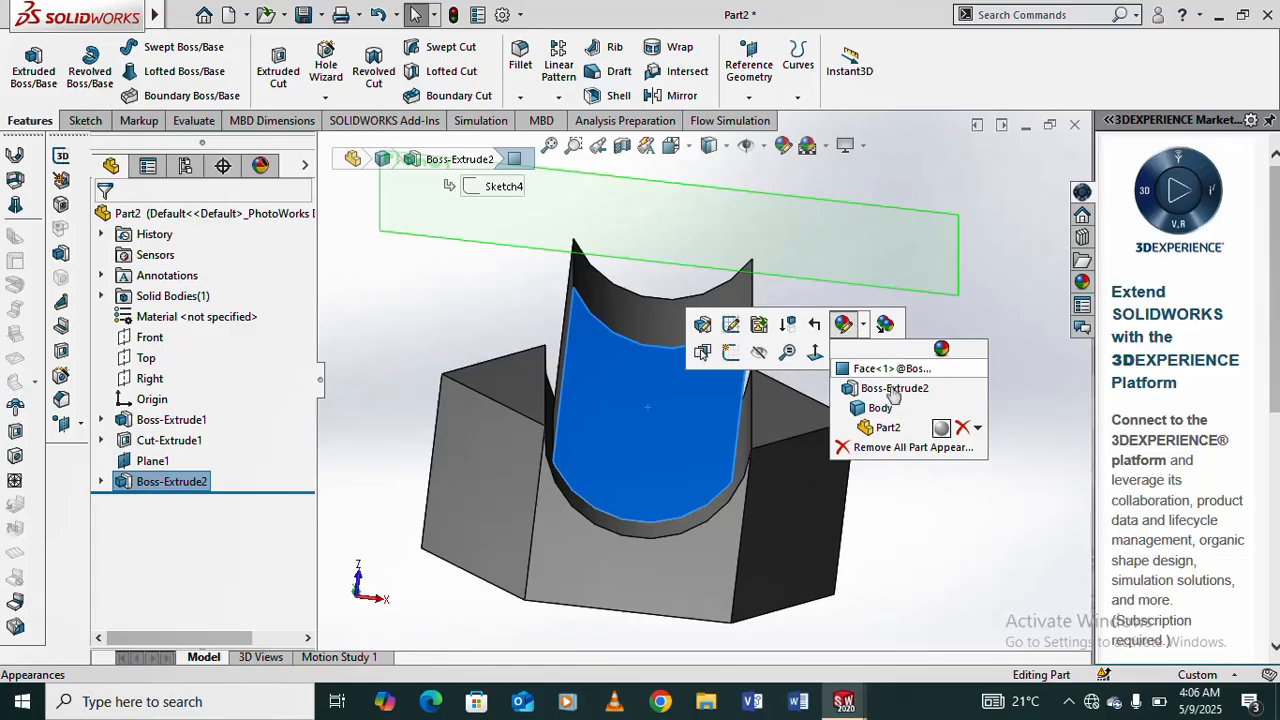
pyautogui.click(893, 390)
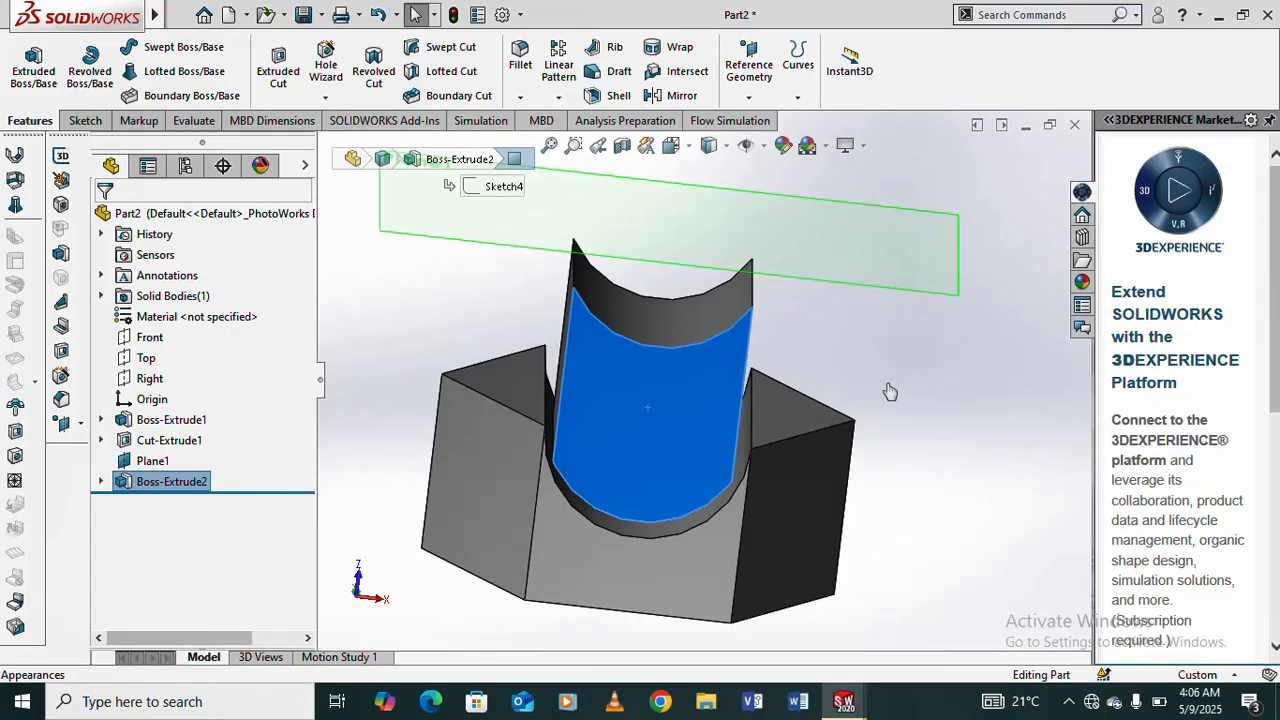
pyautogui.click(888, 390)
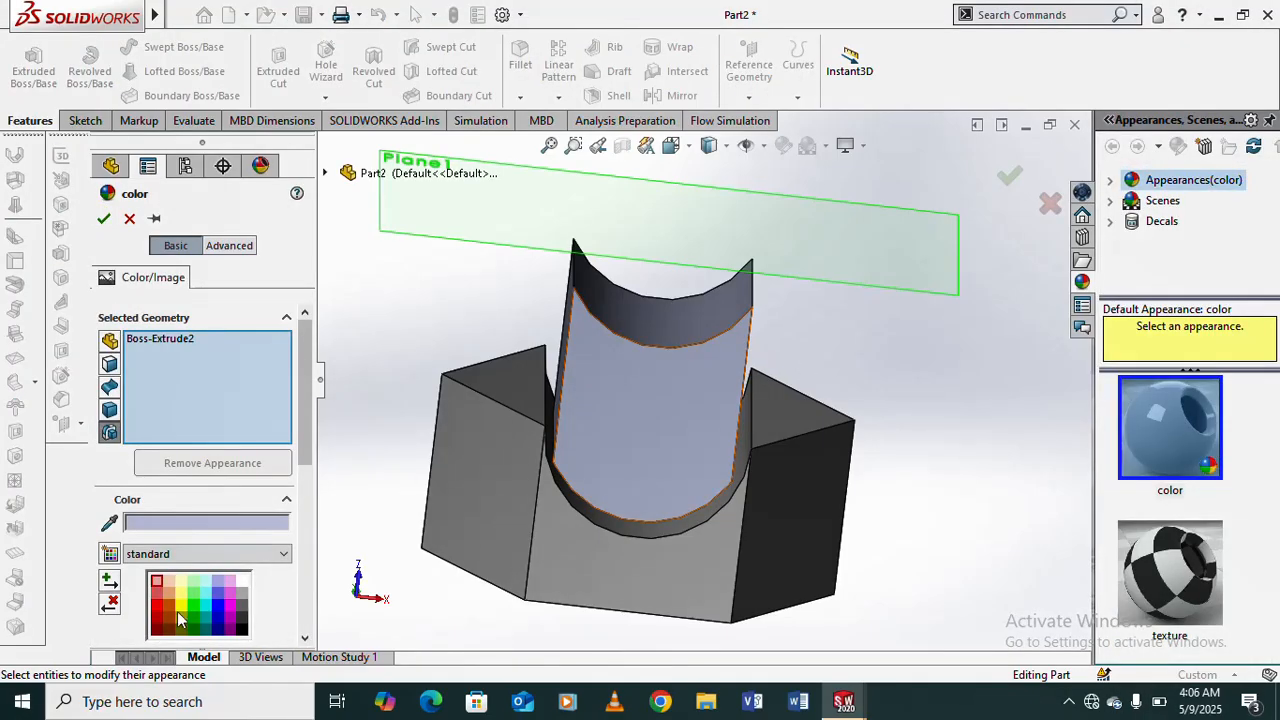
pyautogui.click(157, 612)
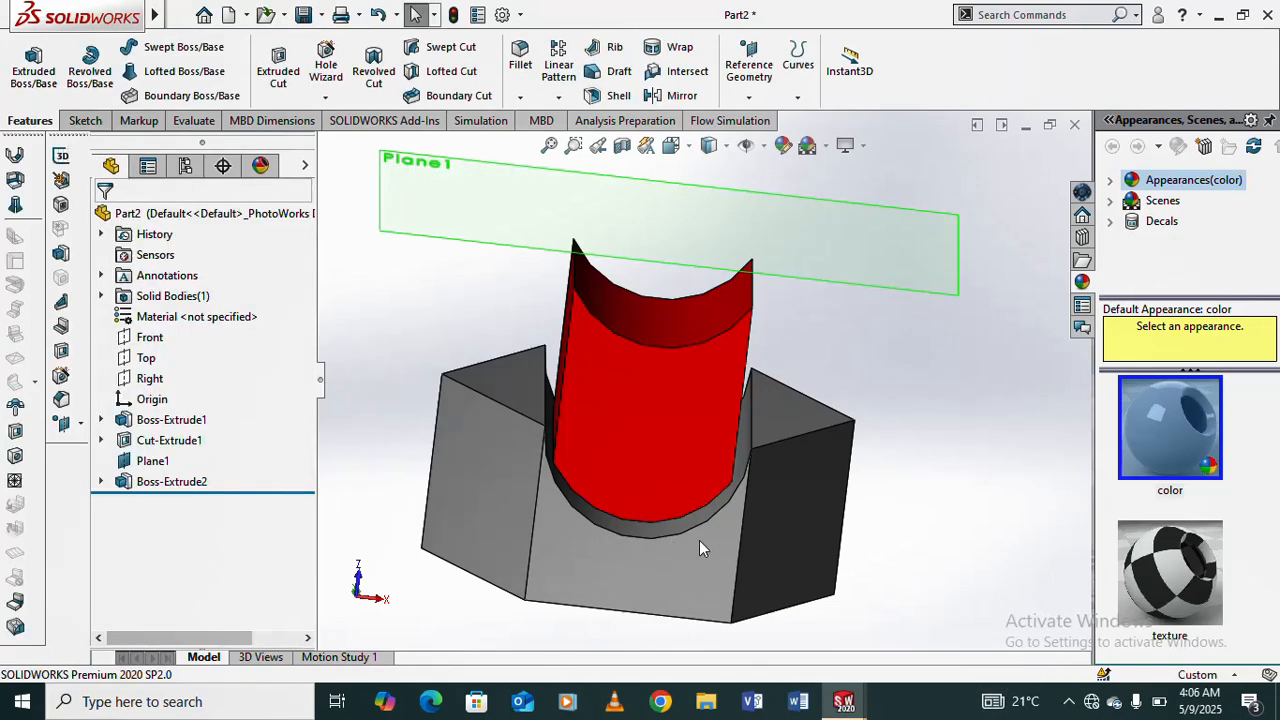
# - Apply a blue color appearance to the dark side face of the hexagonal prism at face level
pyautogui.click(811, 521)
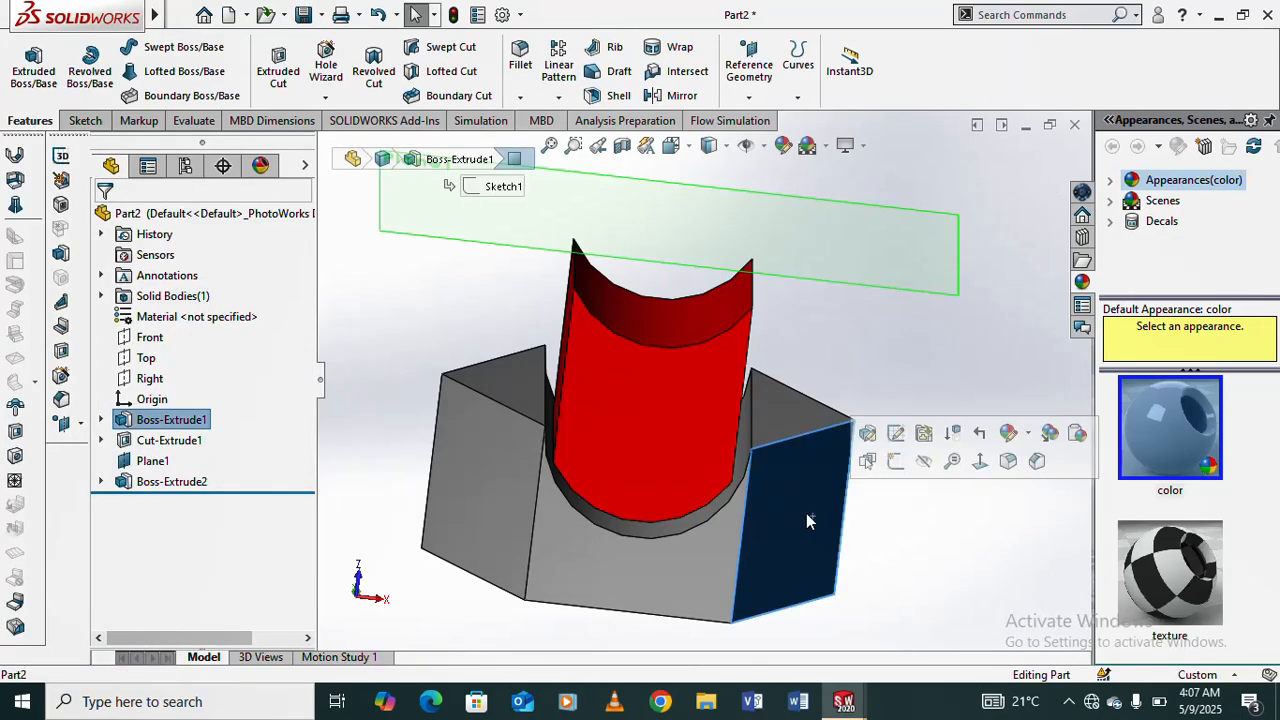
pyautogui.click(1010, 434)
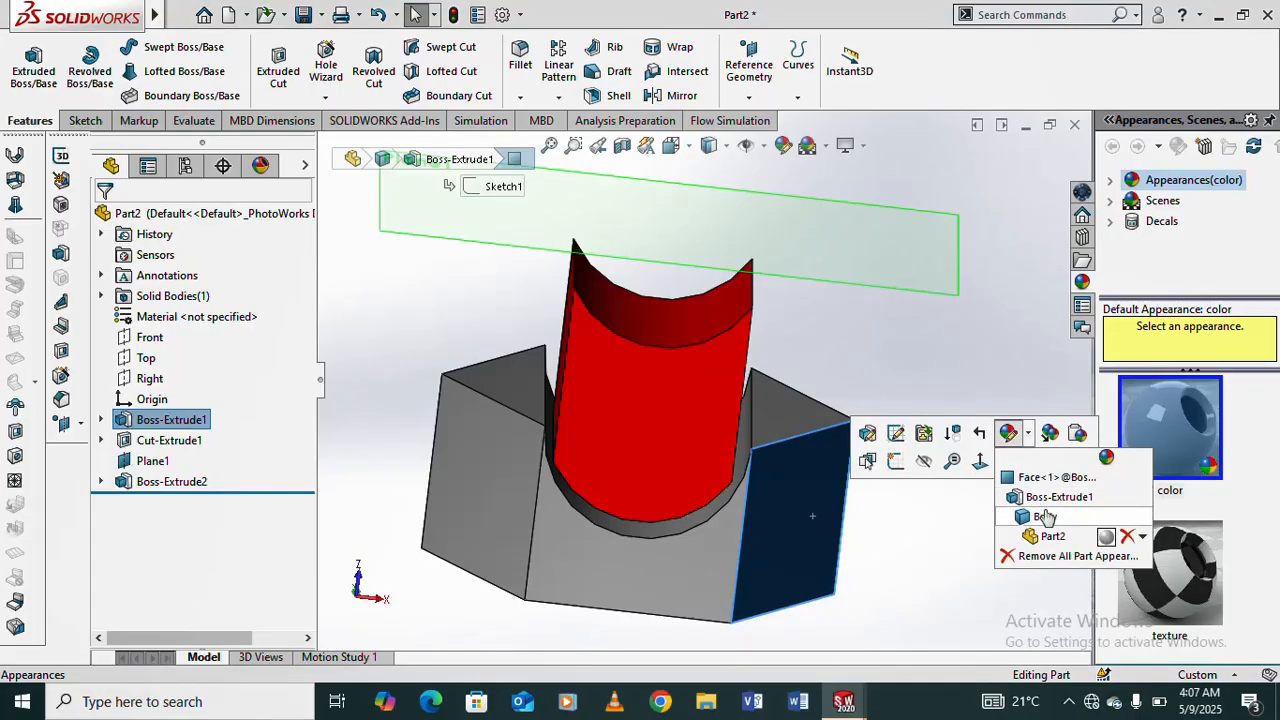
pyautogui.click(1043, 479)
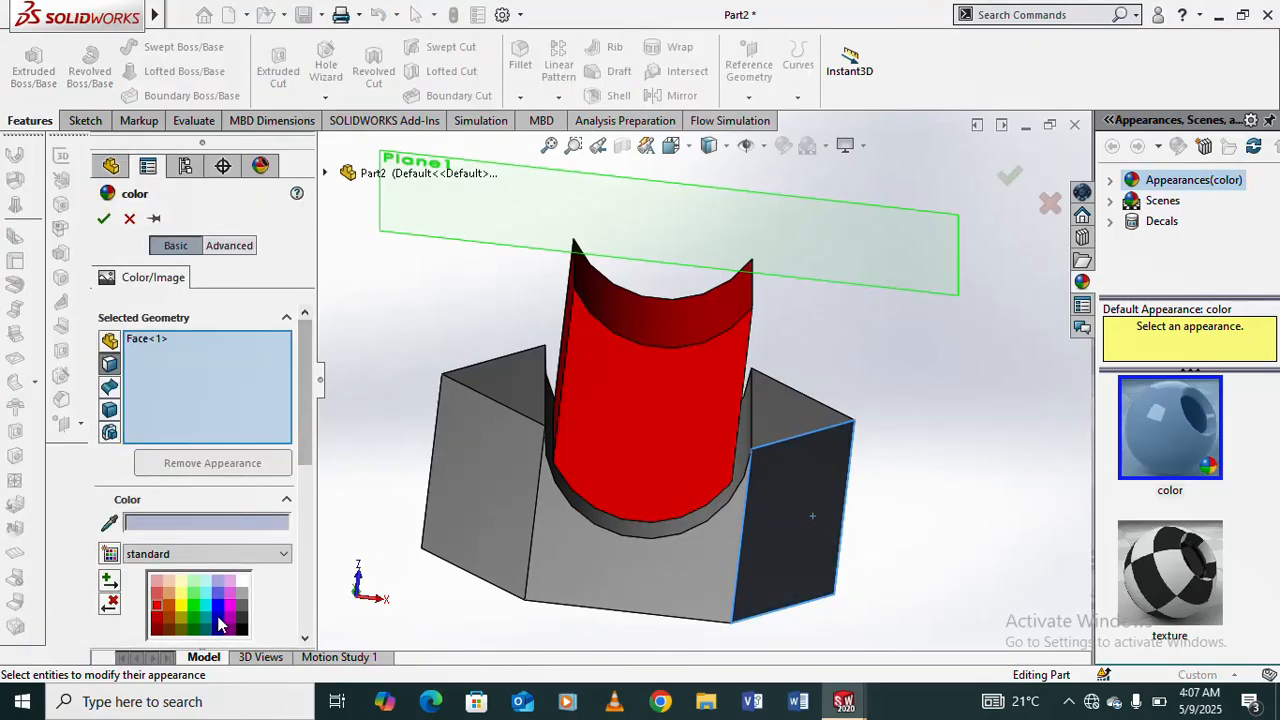
pyautogui.click(217, 607)
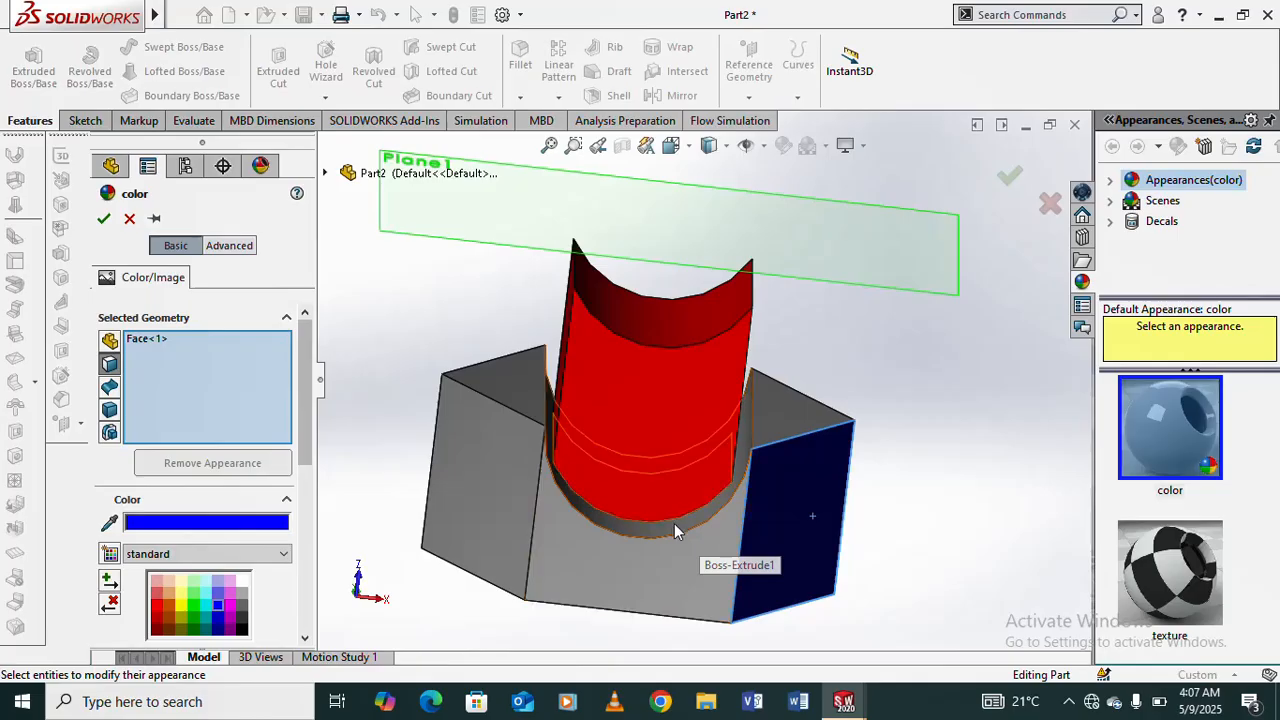
# - Add the prism's front face, left side face, both top faces and the groove's curved face to the blue color appearance
pyautogui.click(638, 574)
pyautogui.click(490, 502)
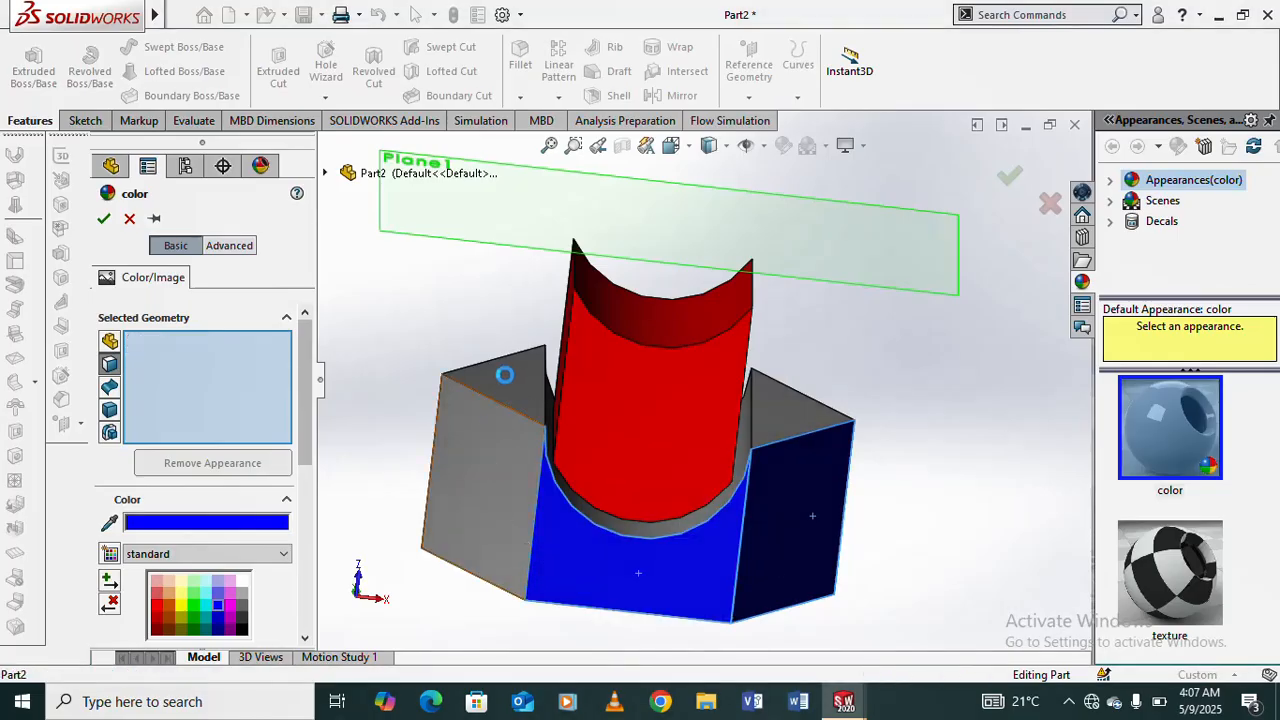
pyautogui.click(513, 380)
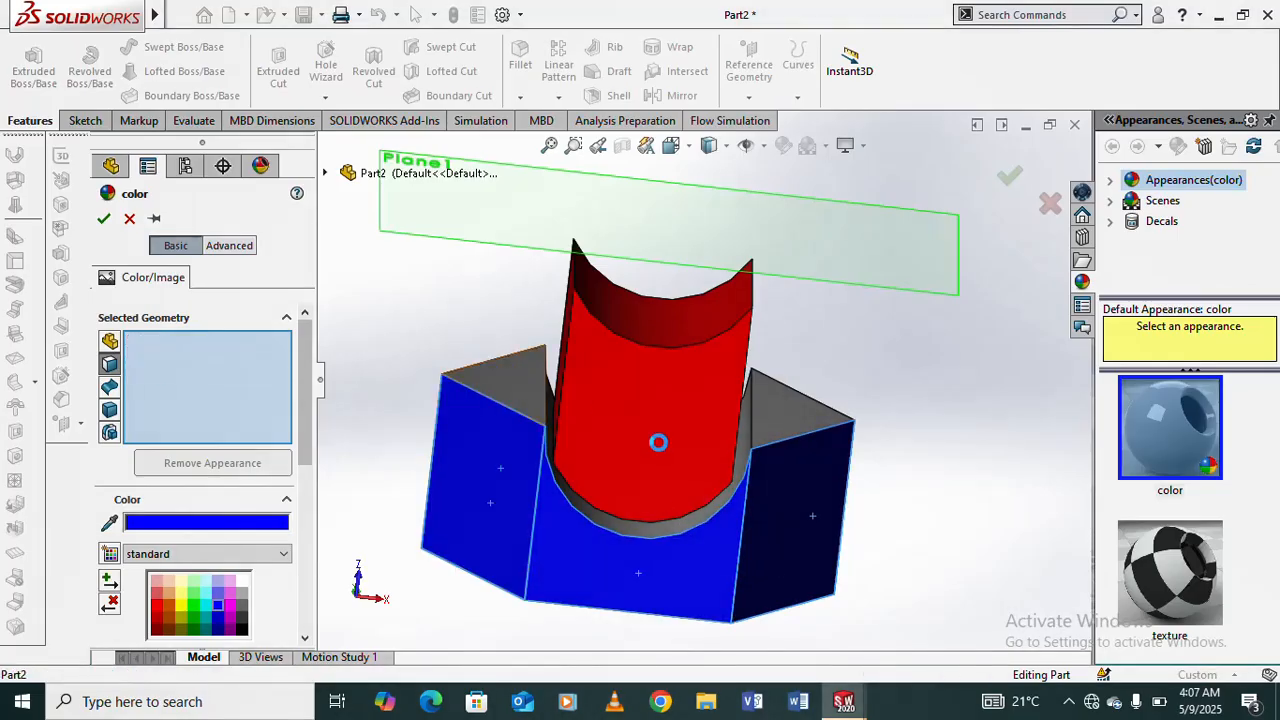
pyautogui.click(652, 533)
pyautogui.click(812, 432)
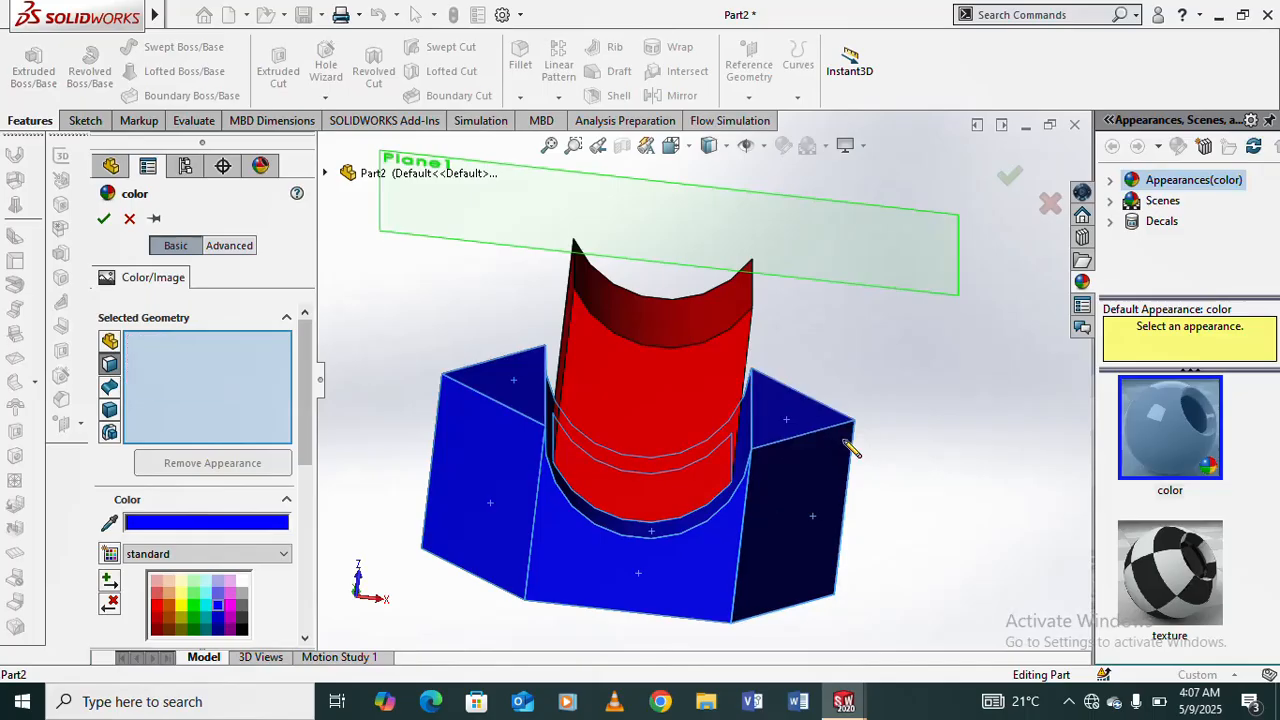
# - Add the uncolored side faces on the back of the prism to the blue appearance and accept it
pyautogui.moveTo(857, 446); pyautogui.dragTo(764, 331, button='middle')
pyautogui.click(765, 331)
pyautogui.click(768, 175)
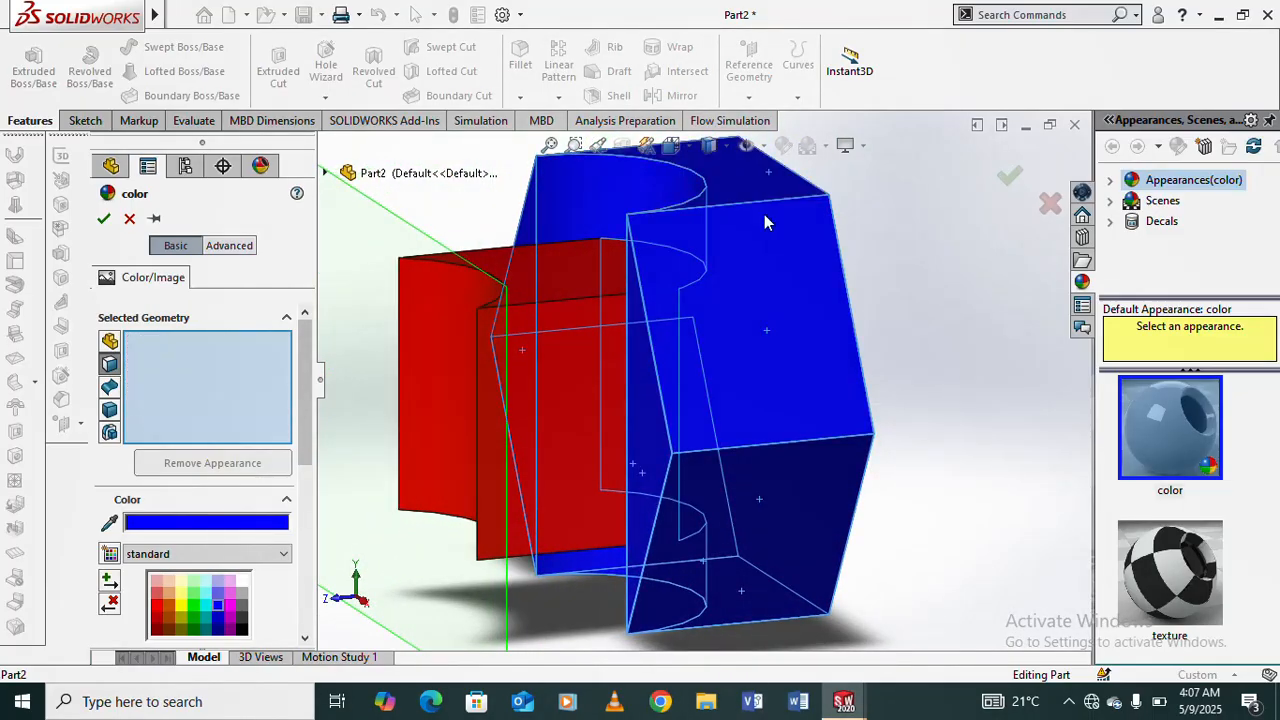
pyautogui.moveTo(767, 259); pyautogui.dragTo(730, 25, button='middle')
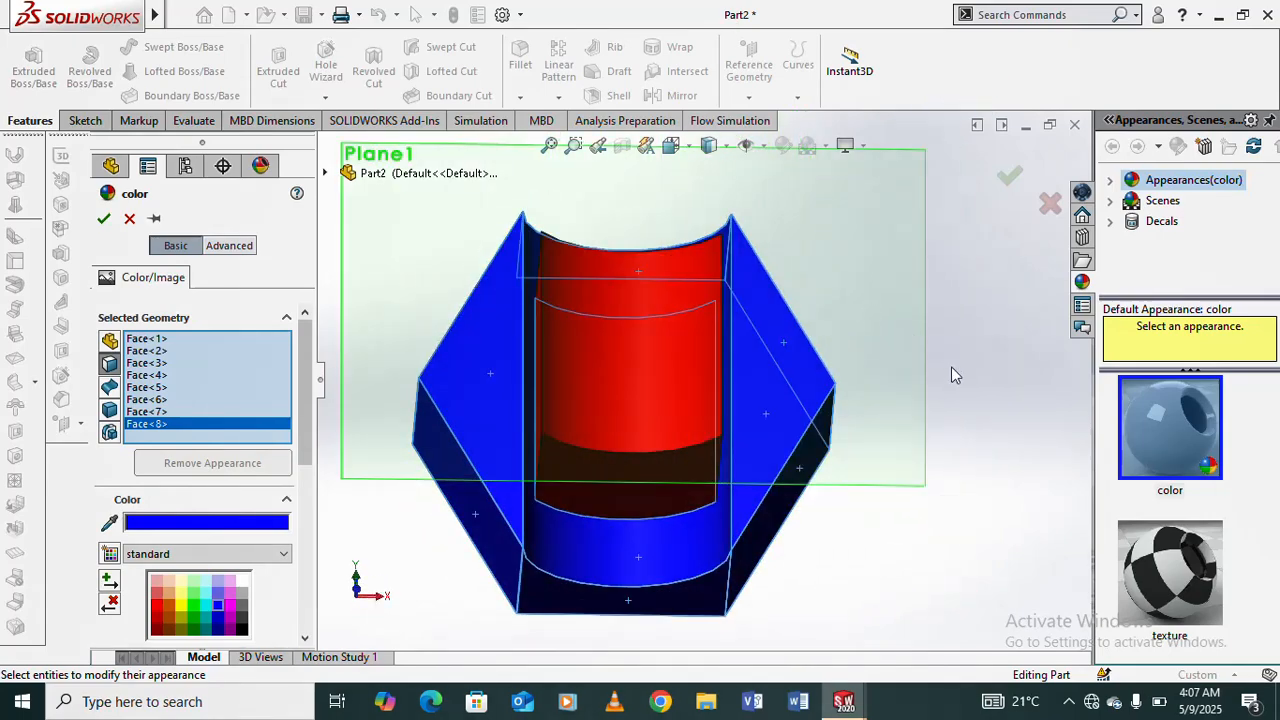
pyautogui.moveTo(952, 368); pyautogui.dragTo(765, 306, button='middle')
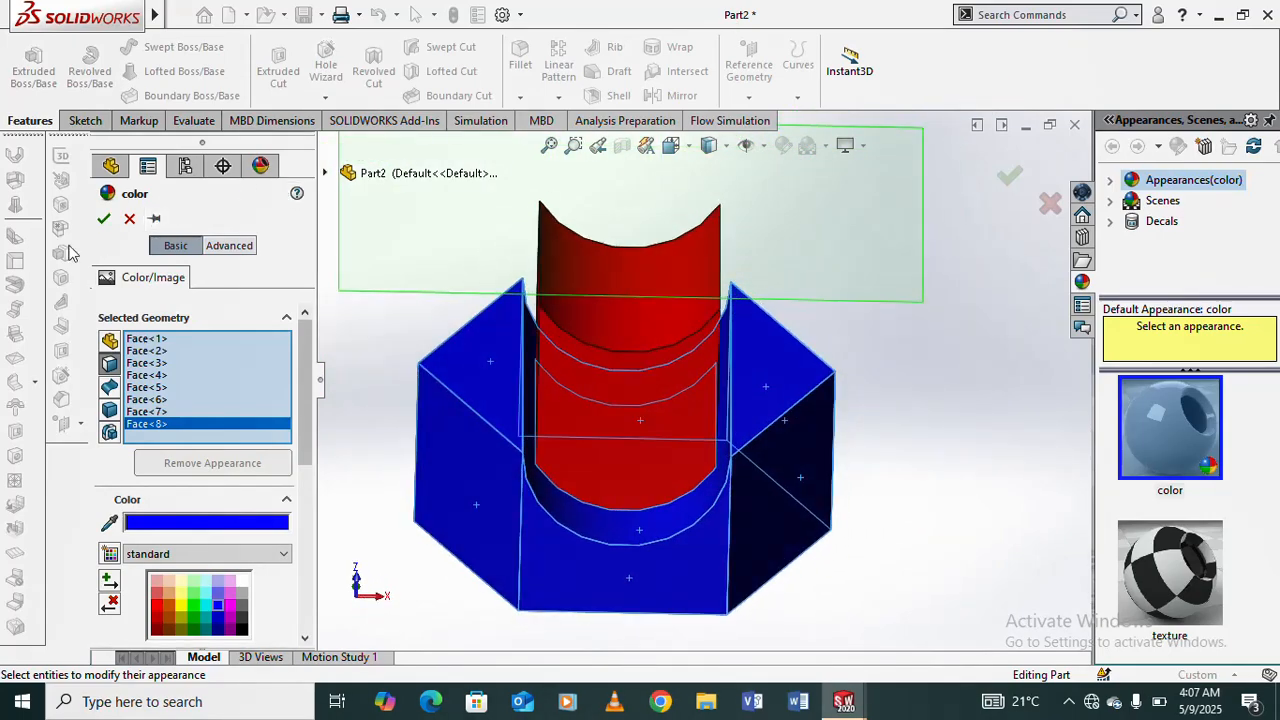
pyautogui.click(100, 222)
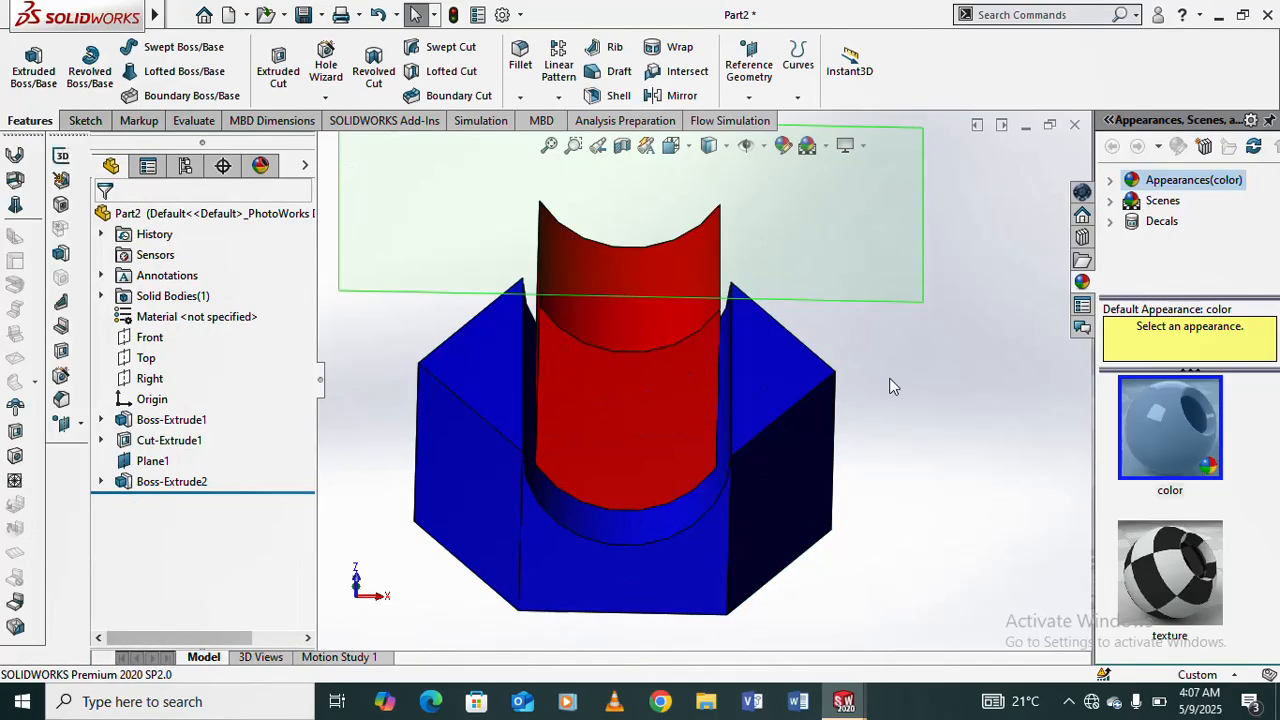
pyautogui.moveTo(899, 358); pyautogui.dragTo(769, 330, button='middle')
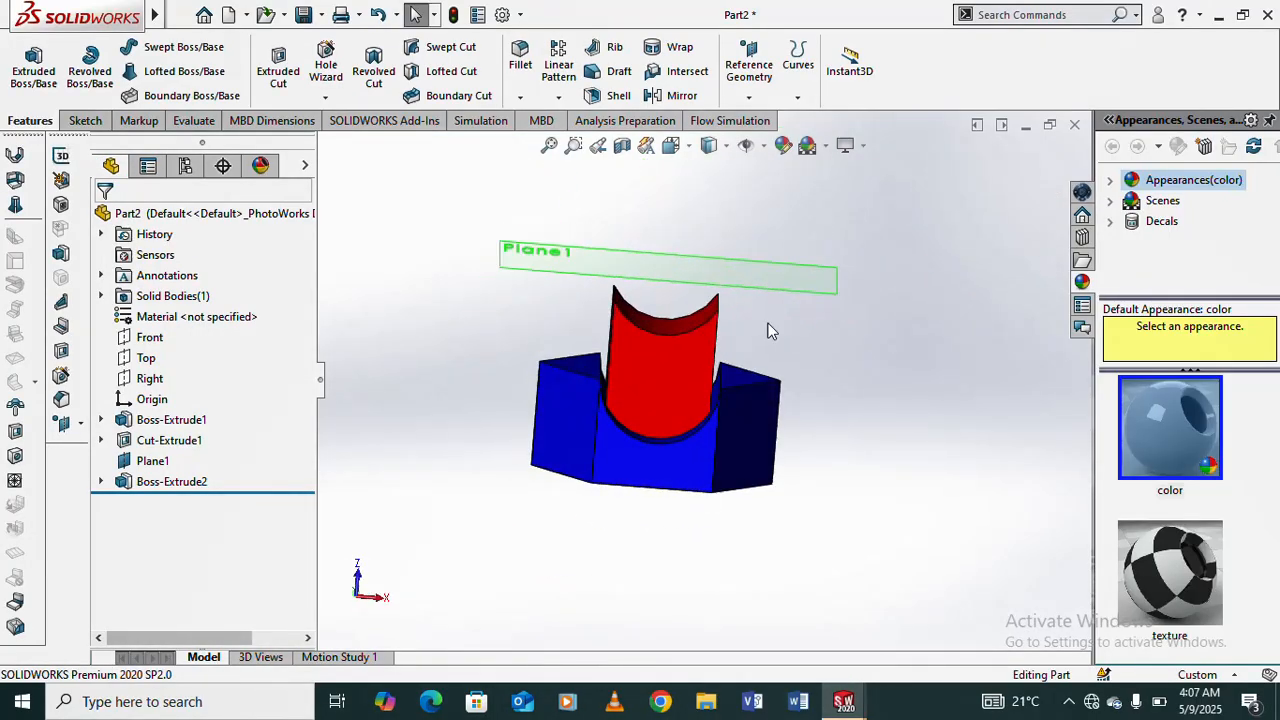
# - Edit the red boss extrusion and change its start condition to Vertex
pyautogui.rightClick(145, 484)
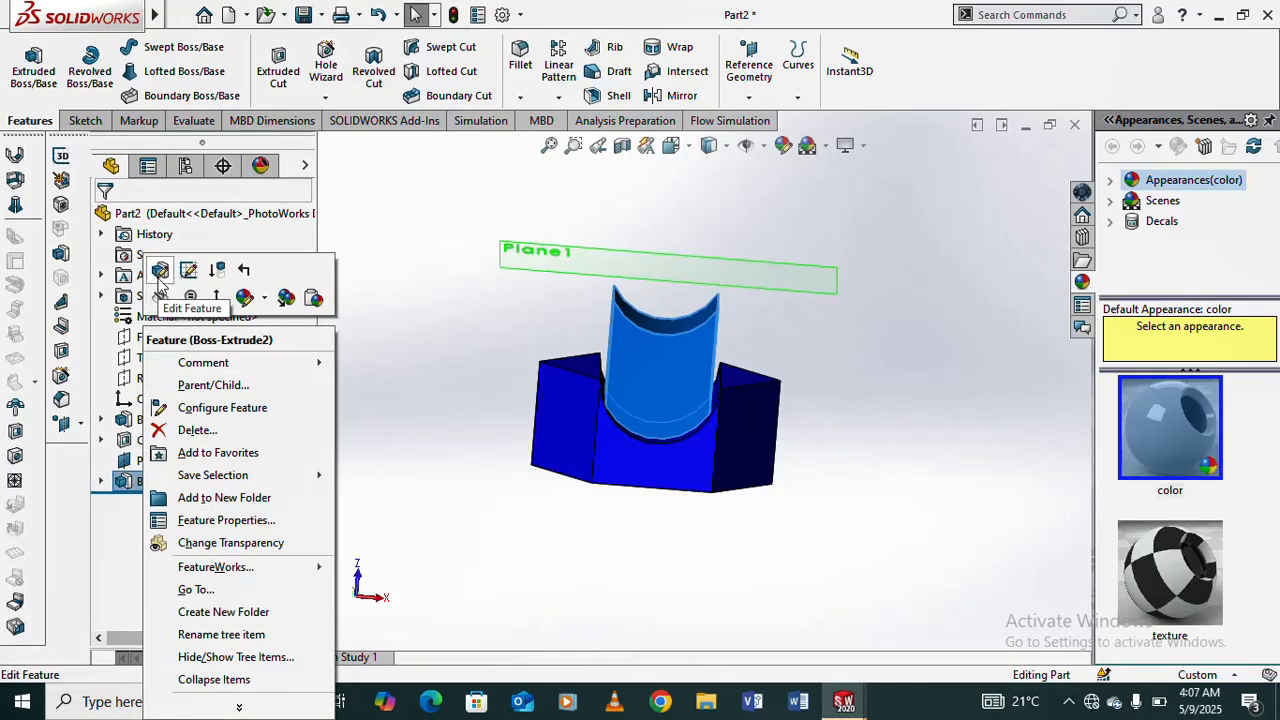
pyautogui.click(188, 270)
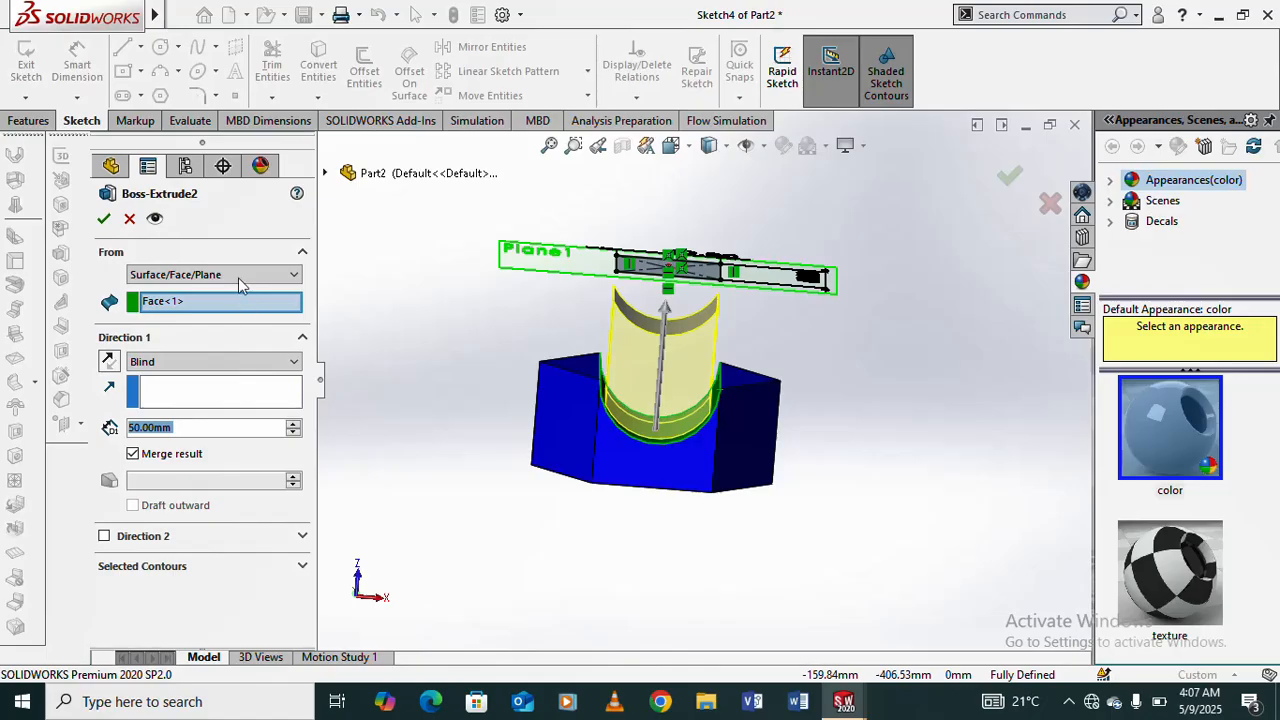
pyautogui.click(297, 276)
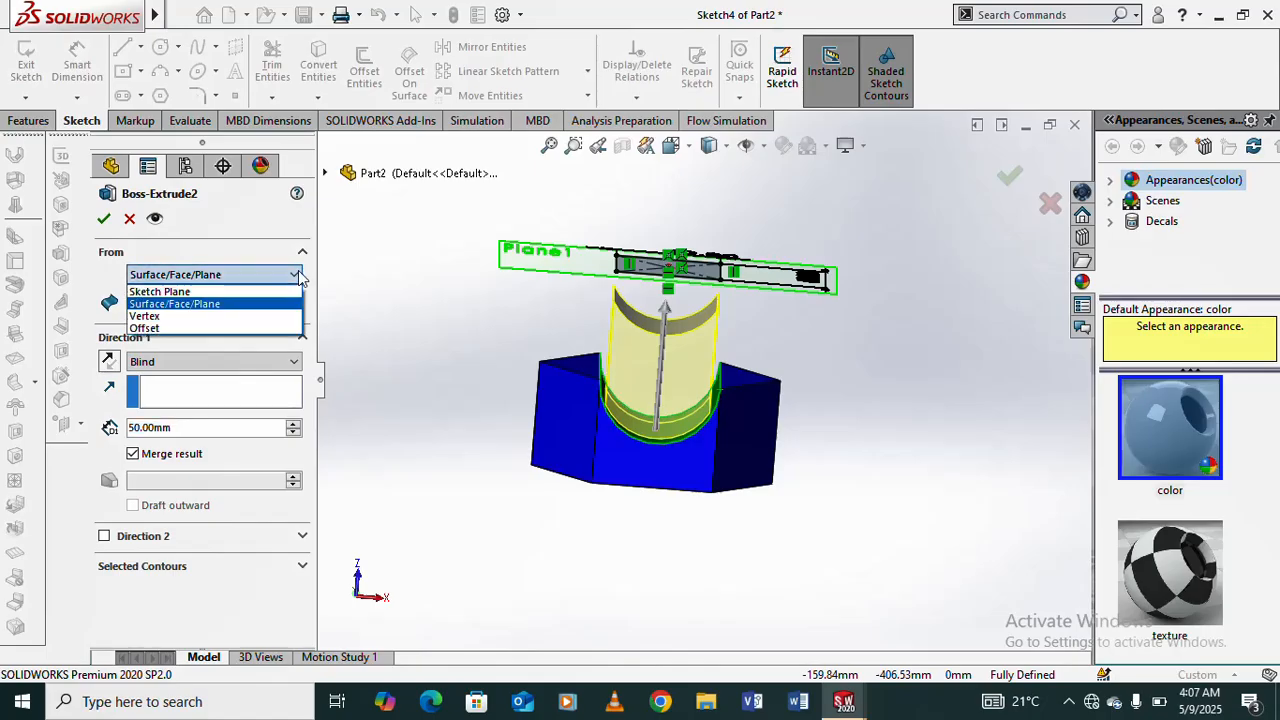
pyautogui.click(170, 316)
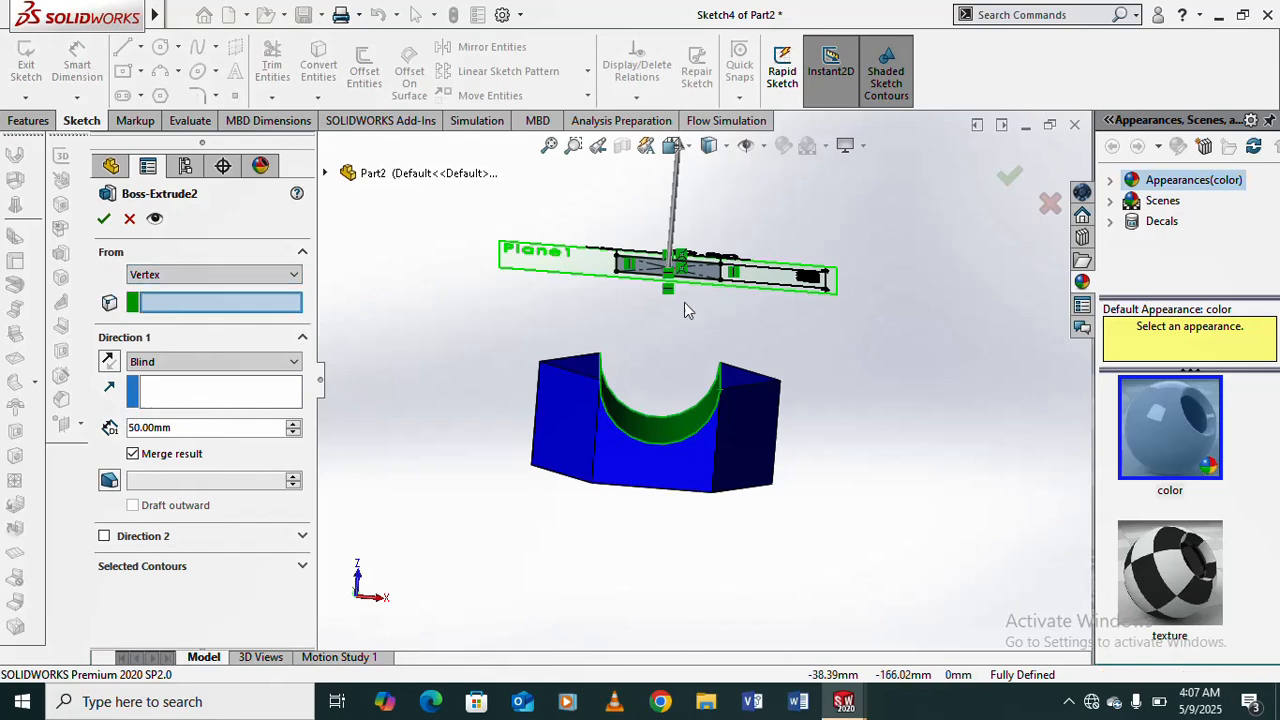
# - Pick the front corner at the groove's left upper edge as the start vertex and examine the extrusion preview
pyautogui.scroll(-1, 708, 440)
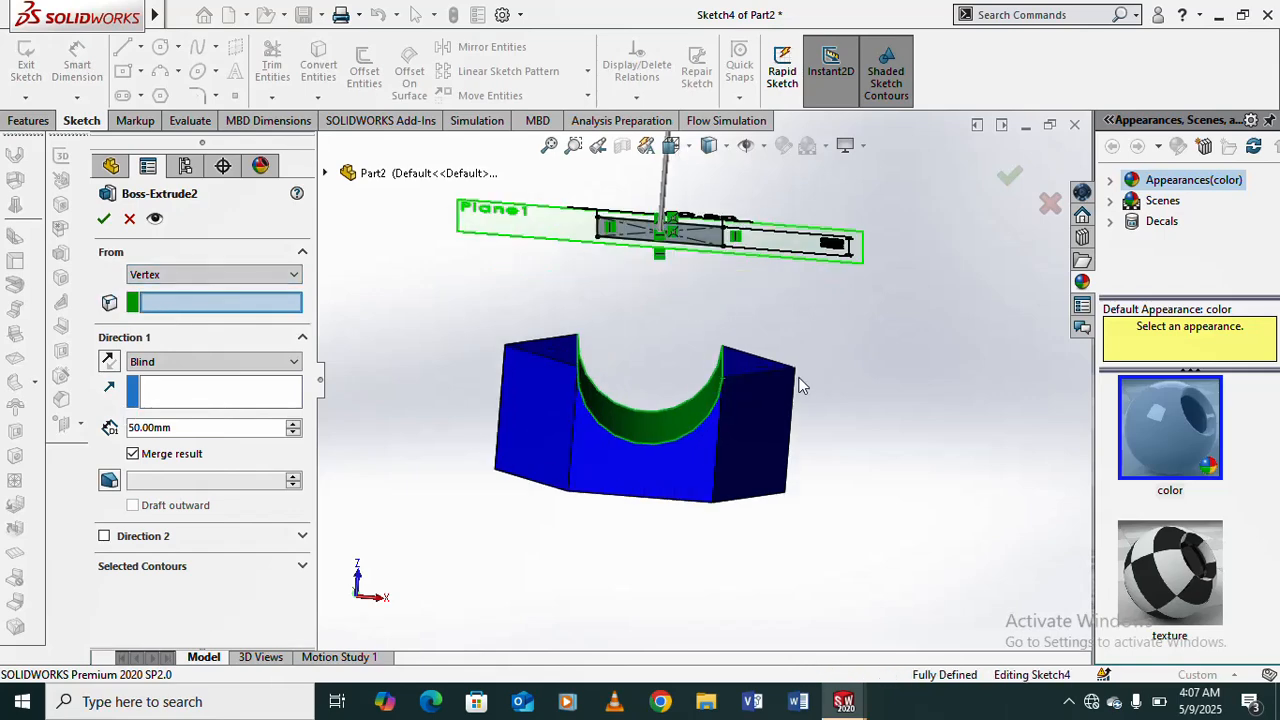
pyautogui.scroll(-2, 530, 371)
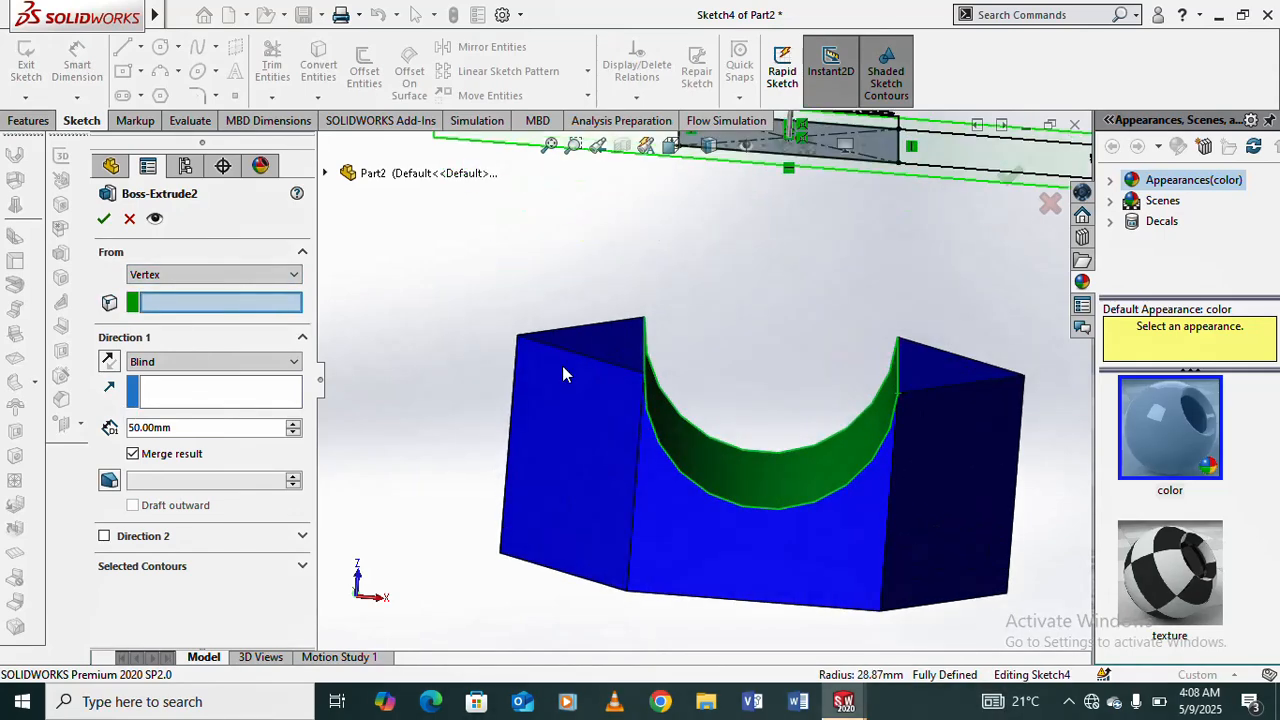
pyautogui.scroll(1, 673, 377)
pyautogui.moveTo(673, 361)
pyautogui.mouseDown(button='middle')
pyautogui.moveTo(629, 343)
pyautogui.moveTo(693, 470)
pyautogui.moveTo(677, 349)
pyautogui.mouseUp(button='middle')
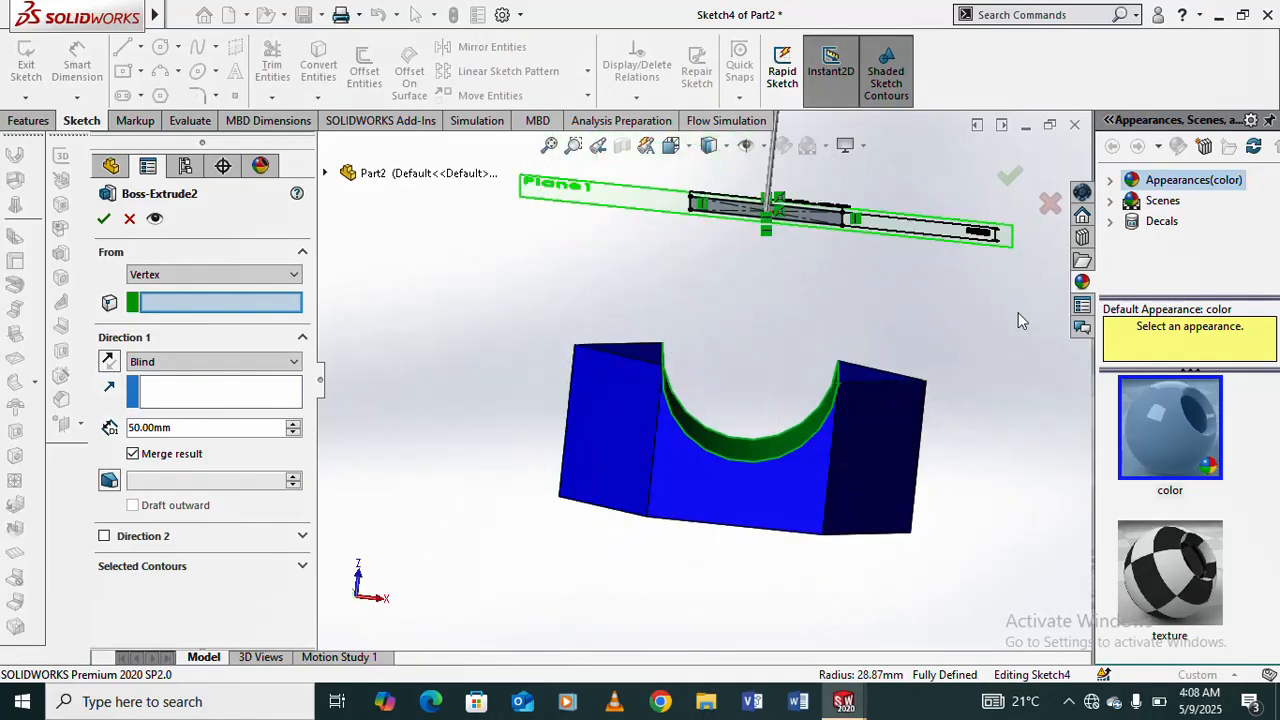
pyautogui.scroll(-2, 660, 380)
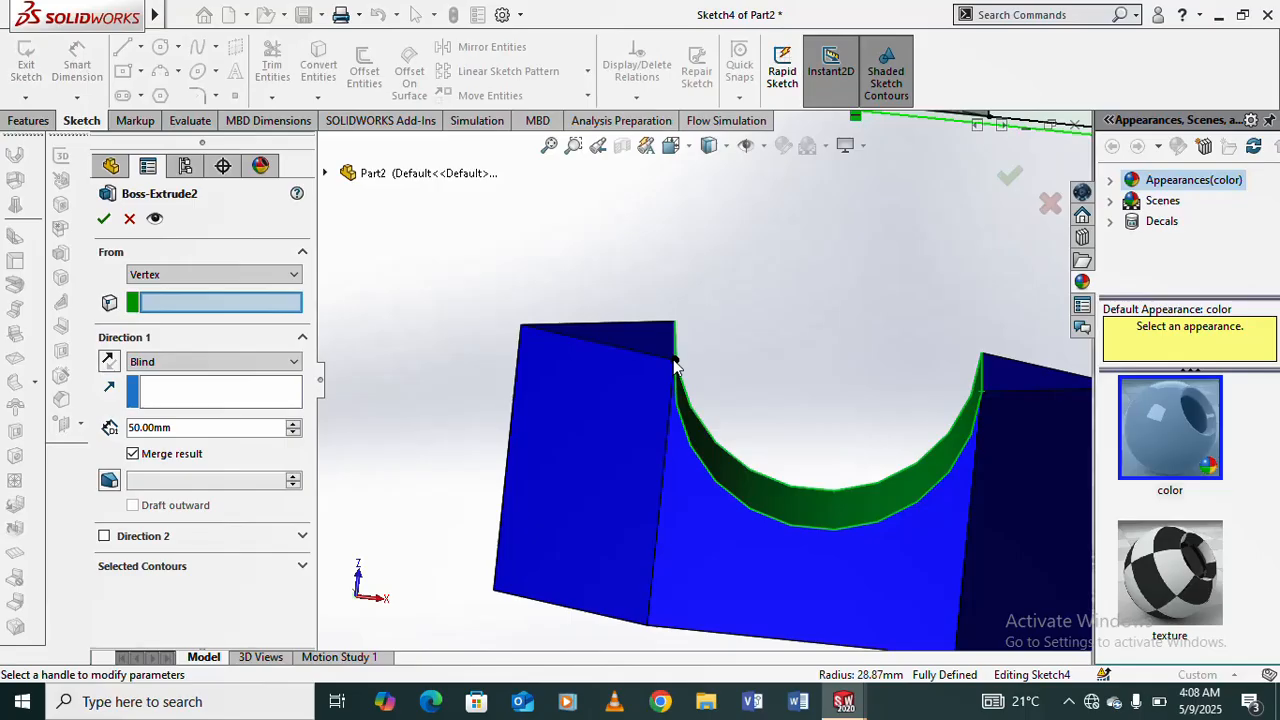
pyautogui.click(676, 362)
pyautogui.moveTo(803, 380); pyautogui.dragTo(774, 385, button='middle')
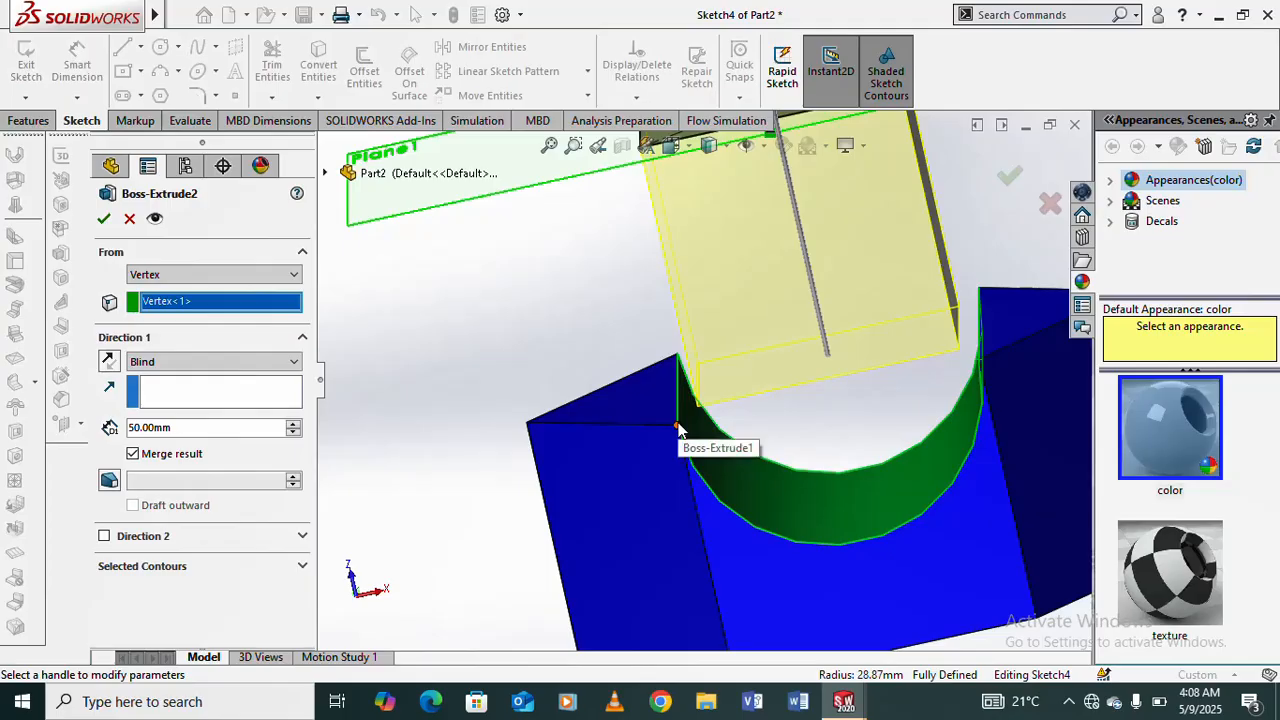
pyautogui.scroll(4, 841, 458)
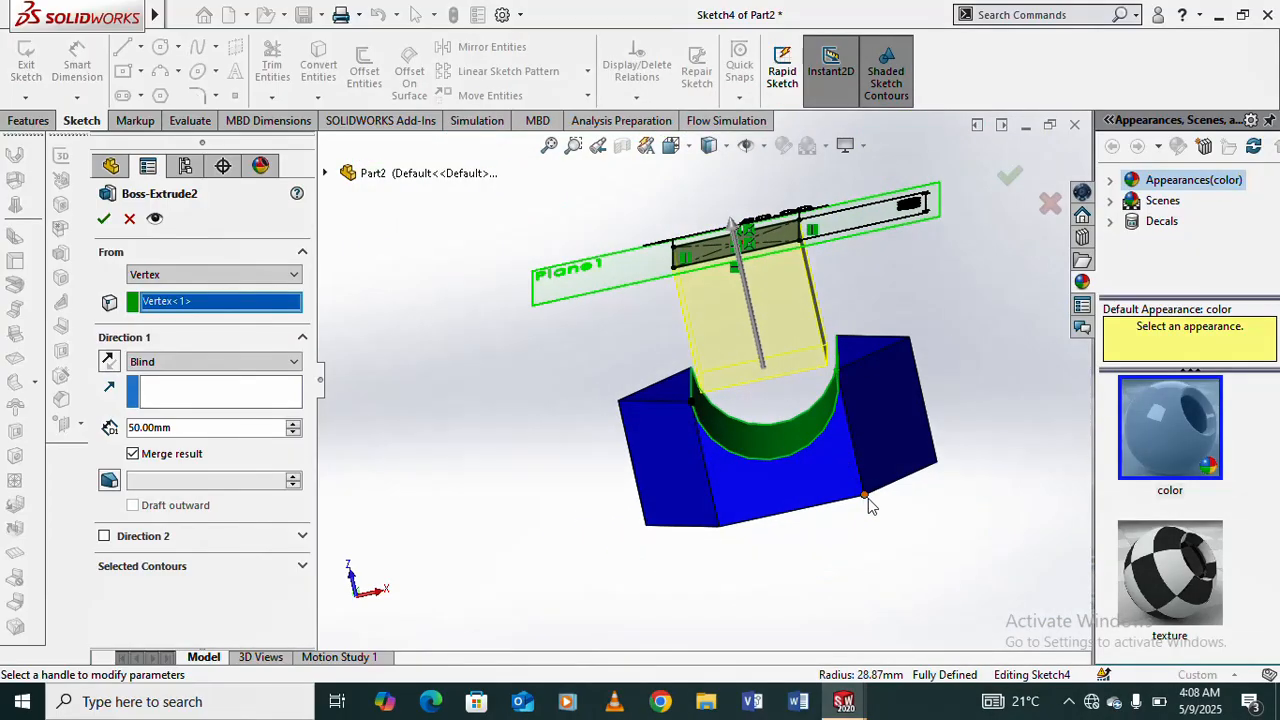
pyautogui.scroll(-1, 869, 500)
pyautogui.moveTo(883, 291)
pyautogui.mouseDown(button='middle')
pyautogui.moveTo(850, 205)
pyautogui.moveTo(859, 244)
pyautogui.moveTo(905, 292)
pyautogui.mouseUp(button='middle')
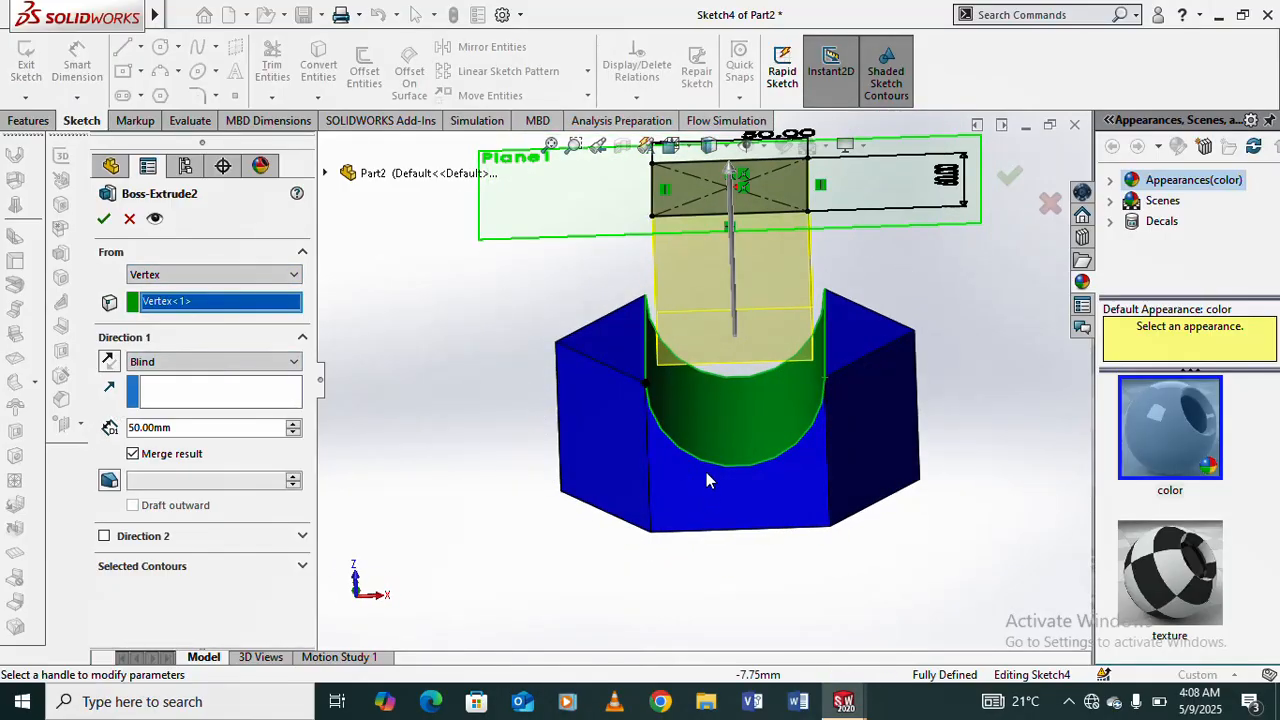
# - Clear the start vertex and pick the front corner at the groove's right upper edge instead
pyautogui.rightClick(172, 308)
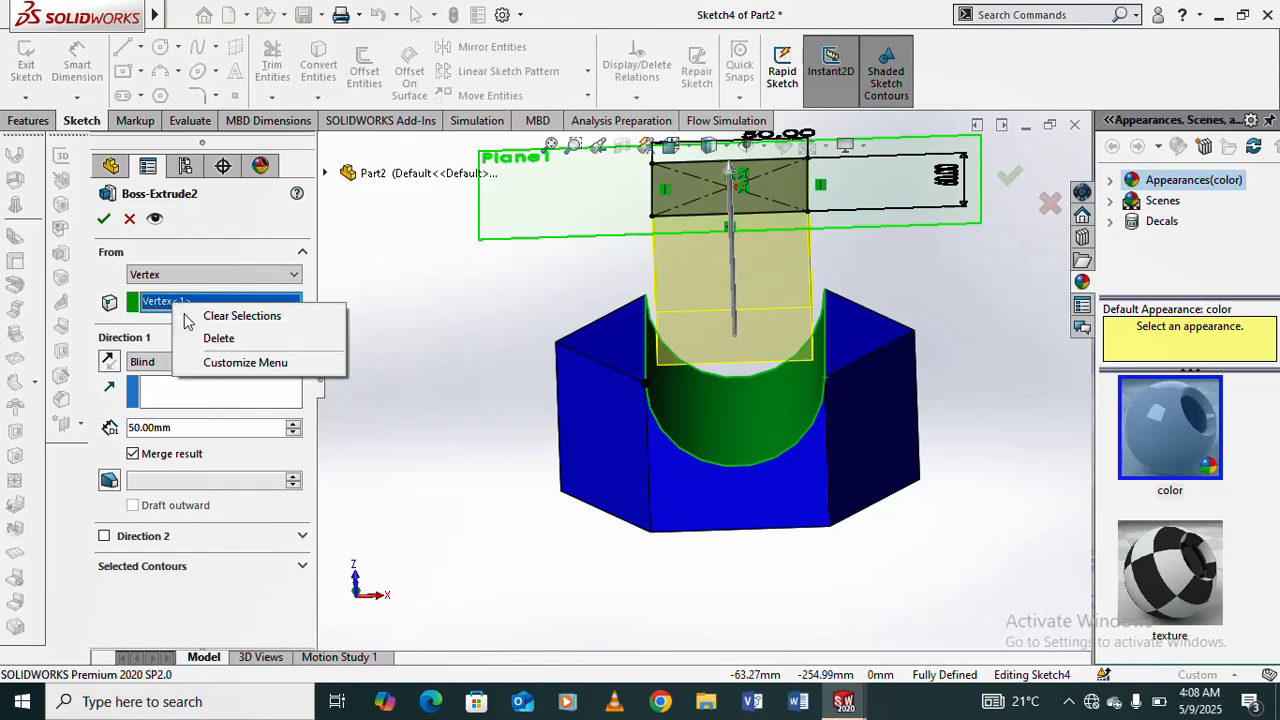
pyautogui.click(220, 340)
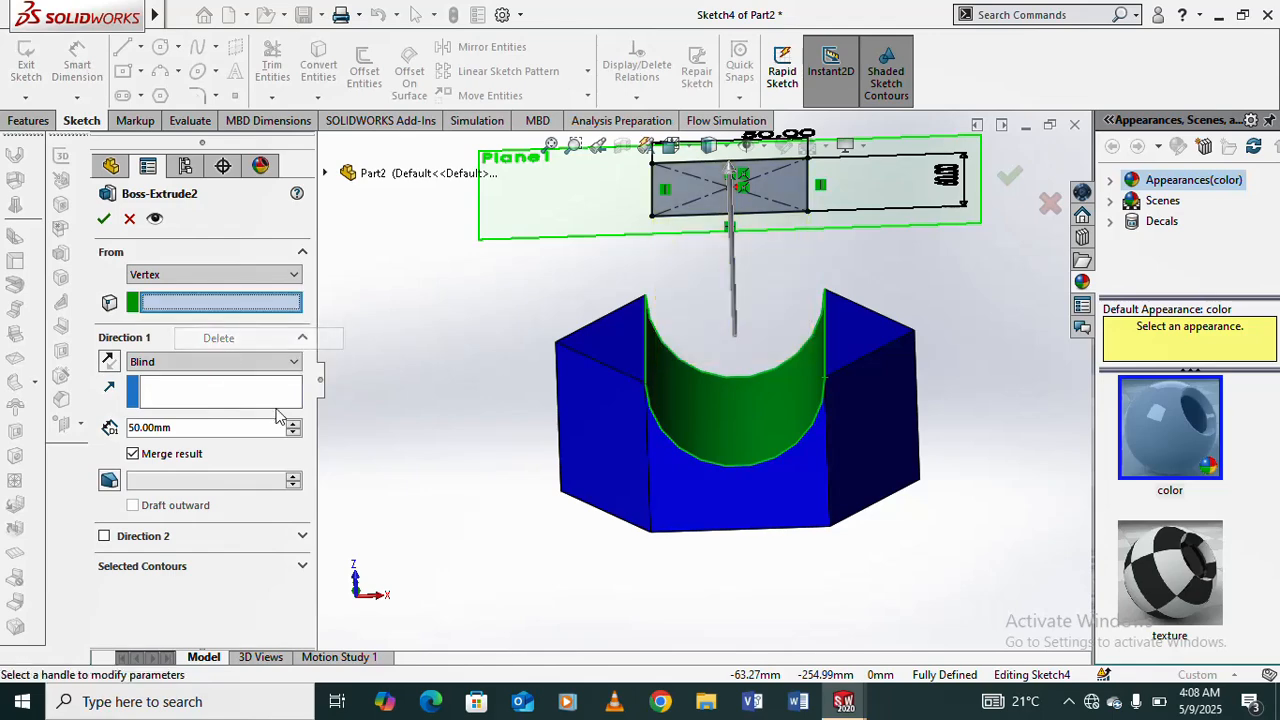
pyautogui.click(757, 468)
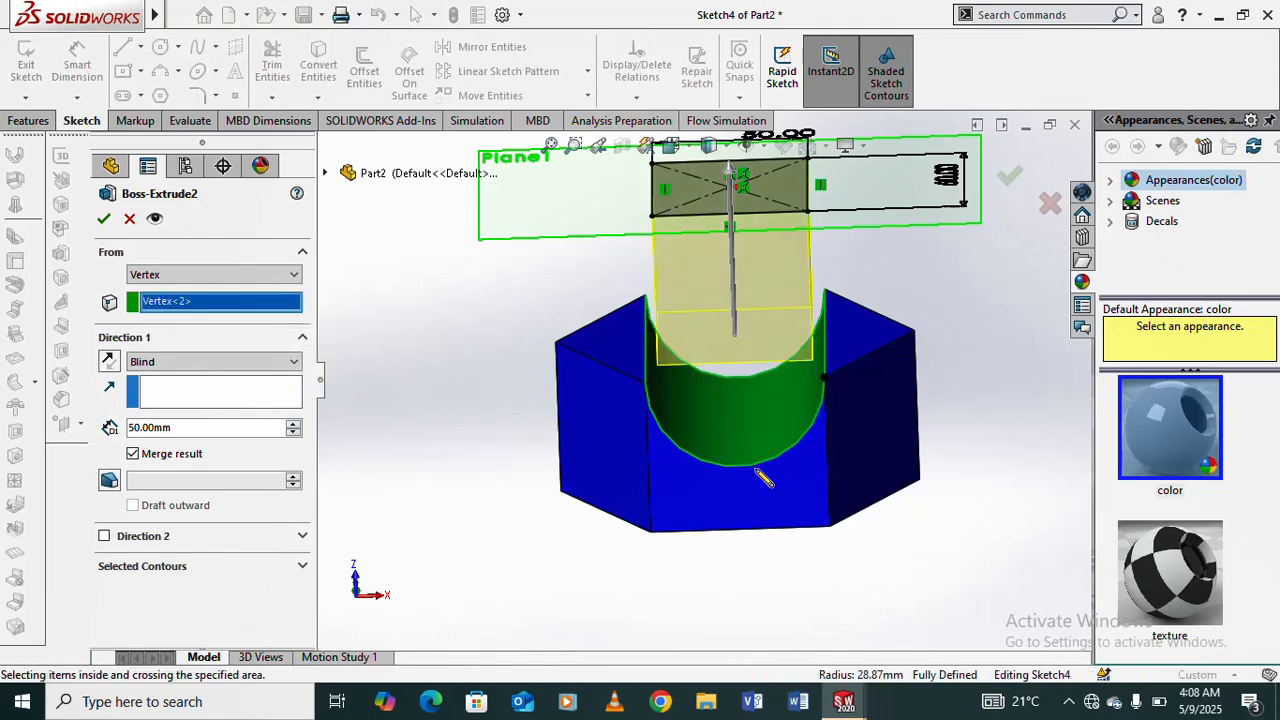
pyautogui.moveTo(741, 418); pyautogui.dragTo(748, 381, button='middle')
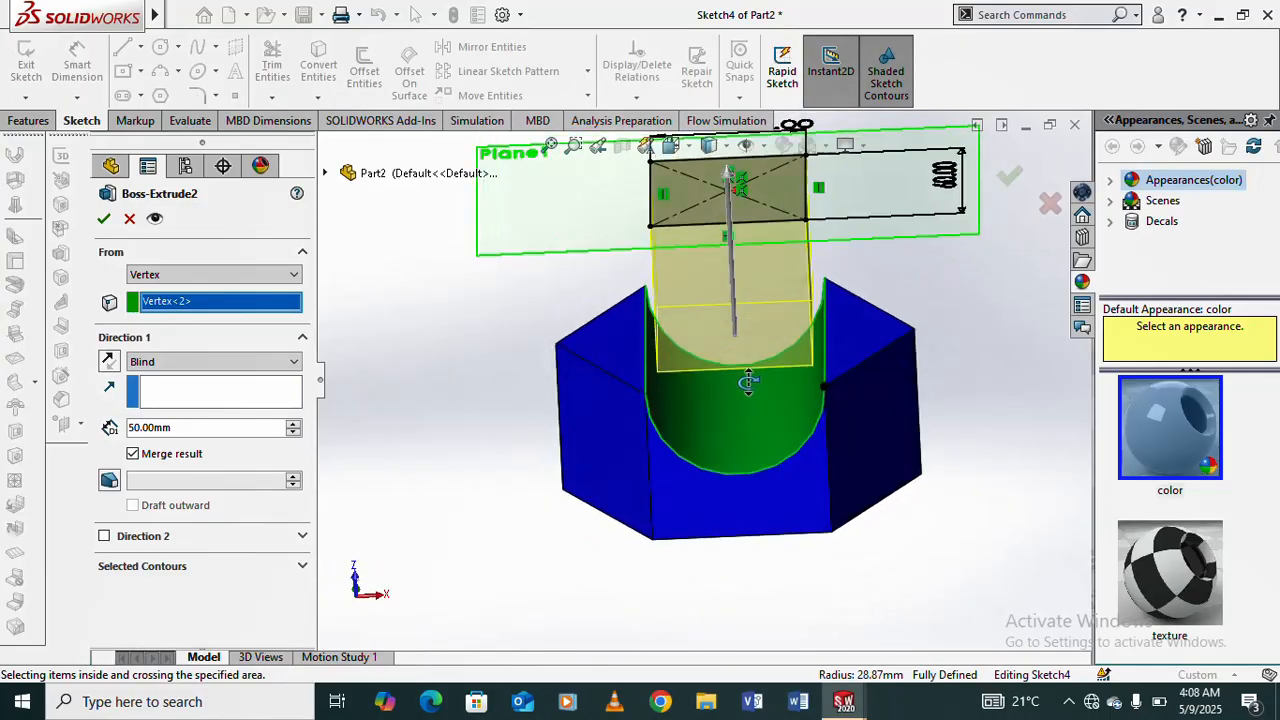
# - Replace the start vertex with the bottom right corner of the prism's front face and examine the preview
pyautogui.rightClick(172, 305)
pyautogui.click(220, 337)
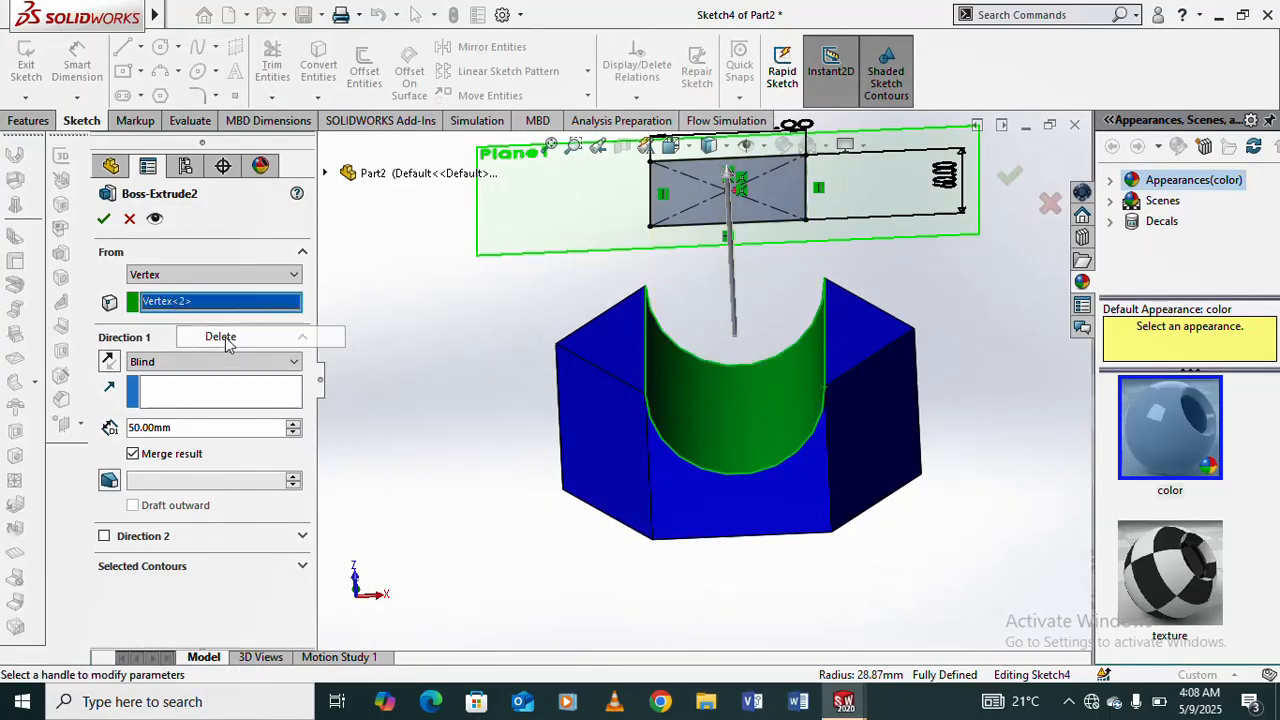
pyautogui.click(832, 533)
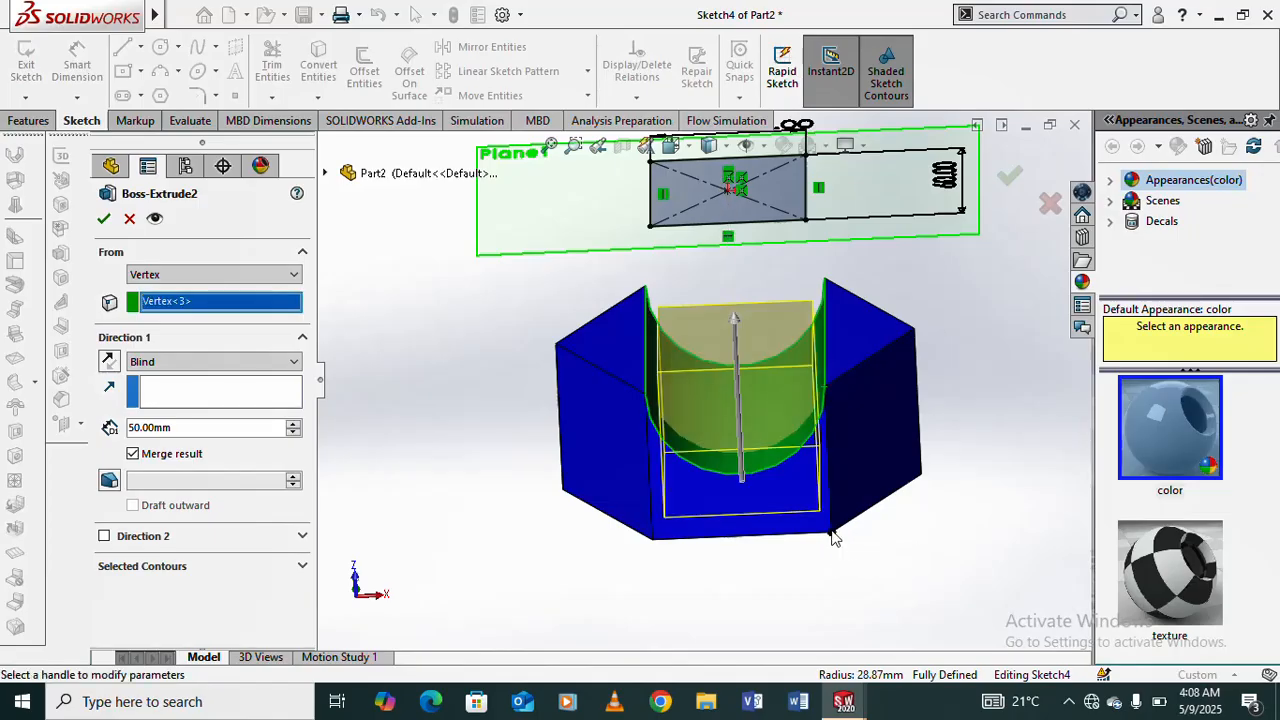
pyautogui.moveTo(845, 494)
pyautogui.mouseDown(button='middle')
pyautogui.moveTo(766, 403)
pyautogui.moveTo(868, 350)
pyautogui.moveTo(868, 308)
pyautogui.moveTo(860, 321)
pyautogui.mouseUp(button='middle')
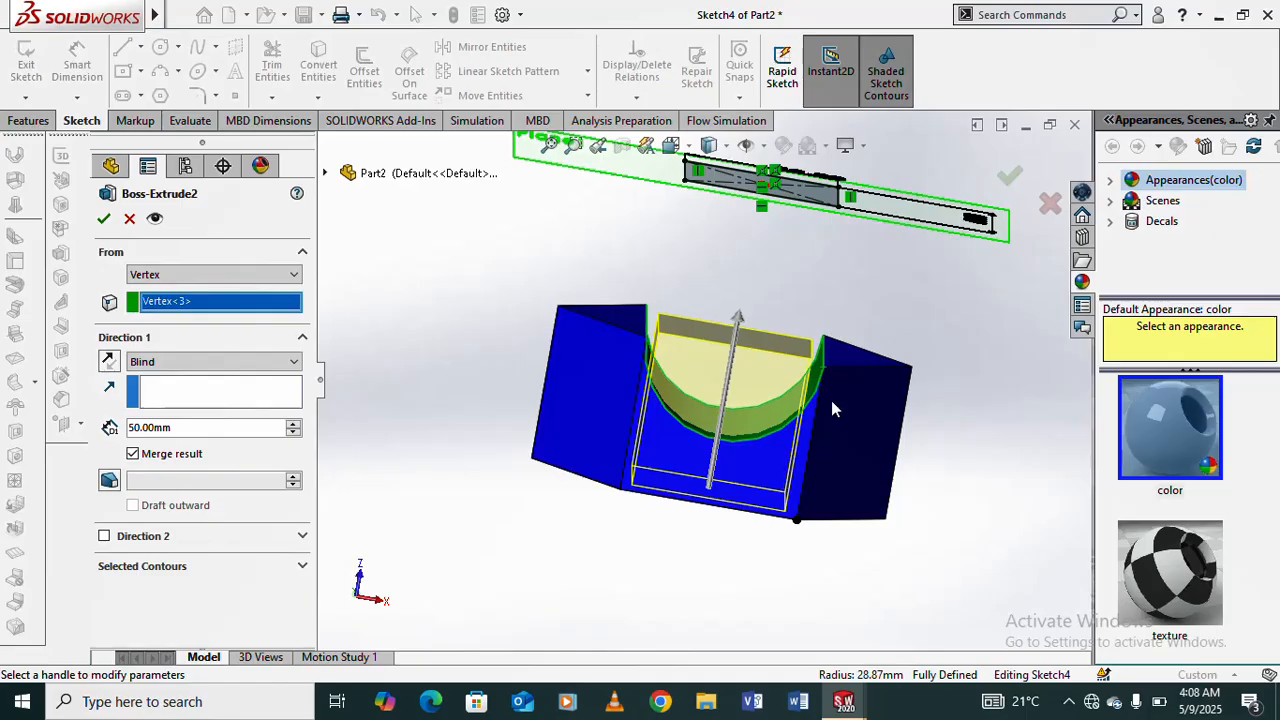
pyautogui.moveTo(831, 400)
pyautogui.mouseDown(button='middle')
pyautogui.moveTo(763, 383)
pyautogui.moveTo(789, 393)
pyautogui.mouseUp(button='middle')
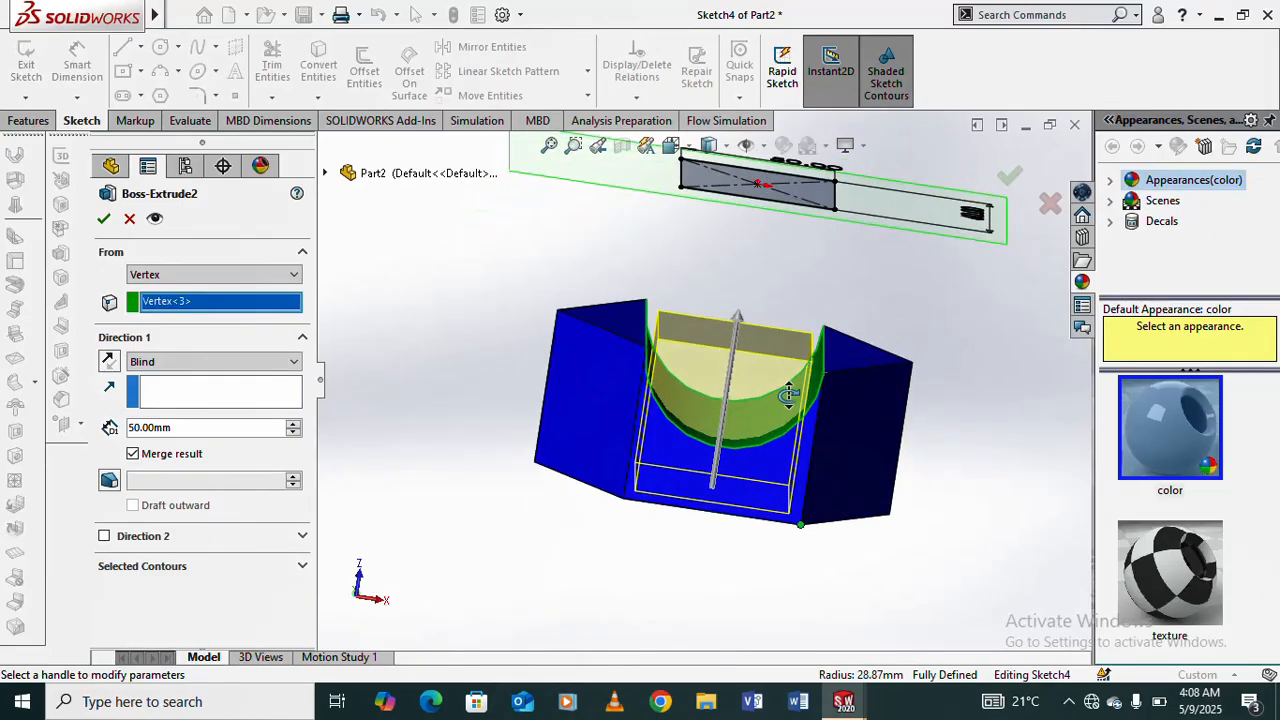
# - Compare start vertices at the groove's right and left upper front corners, ending with the left corner selected
pyautogui.rightClick(166, 310)
pyautogui.click(209, 340)
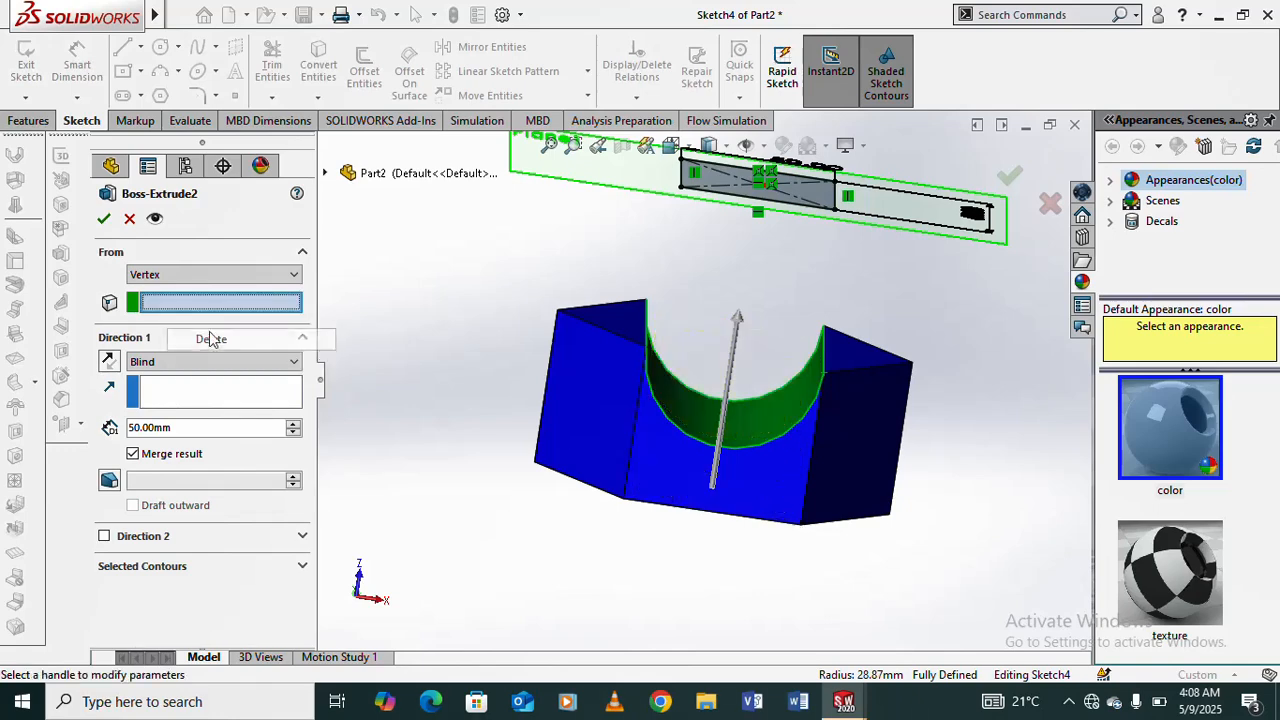
pyautogui.click(741, 452)
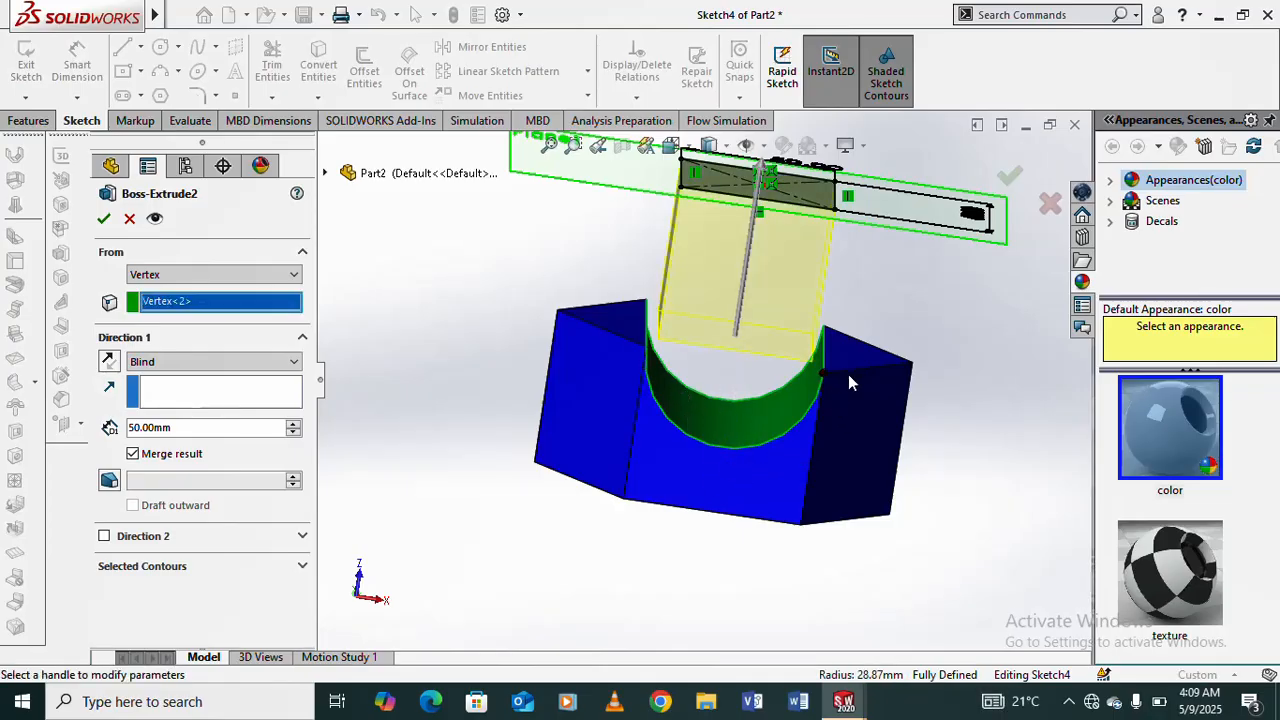
pyautogui.moveTo(848, 374); pyautogui.dragTo(903, 428, button='middle')
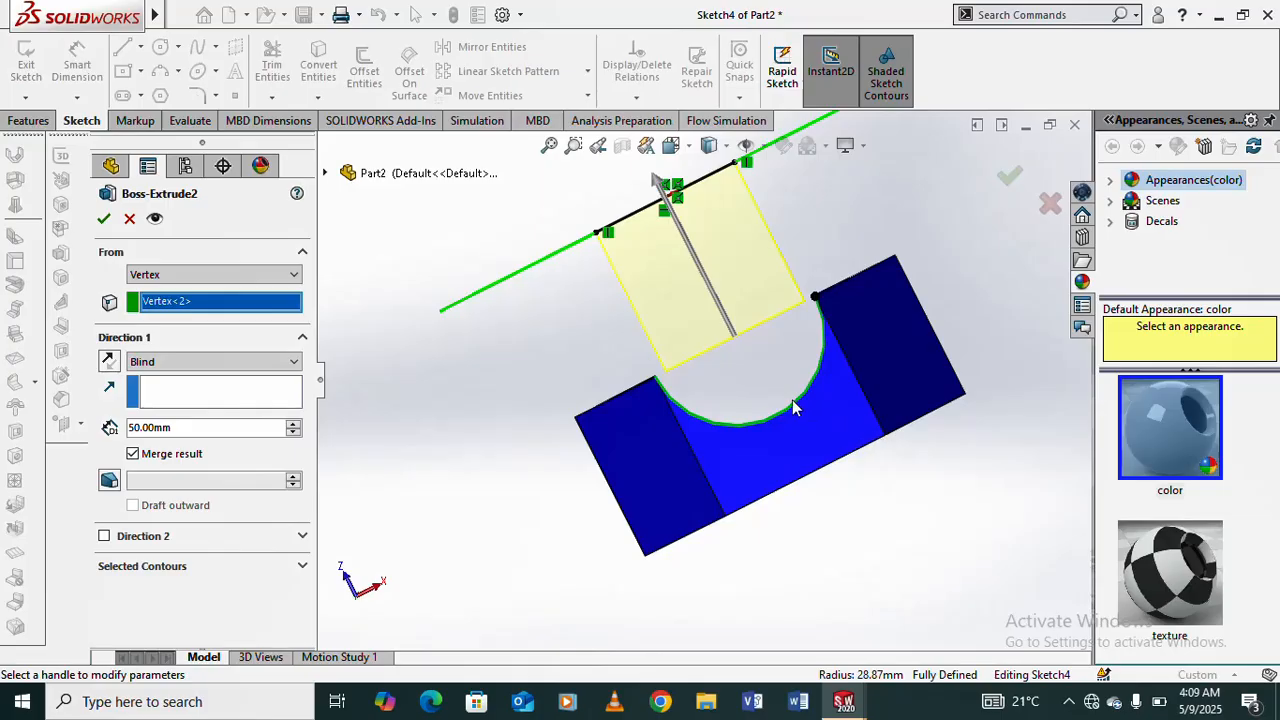
pyautogui.click(655, 381)
pyautogui.moveTo(877, 289)
pyautogui.mouseDown(button='middle')
pyautogui.moveTo(888, 312)
pyautogui.moveTo(981, 246)
pyautogui.moveTo(951, 317)
pyautogui.moveTo(1012, 207)
pyautogui.moveTo(965, 240)
pyautogui.moveTo(945, 188)
pyautogui.mouseUp(button='middle')
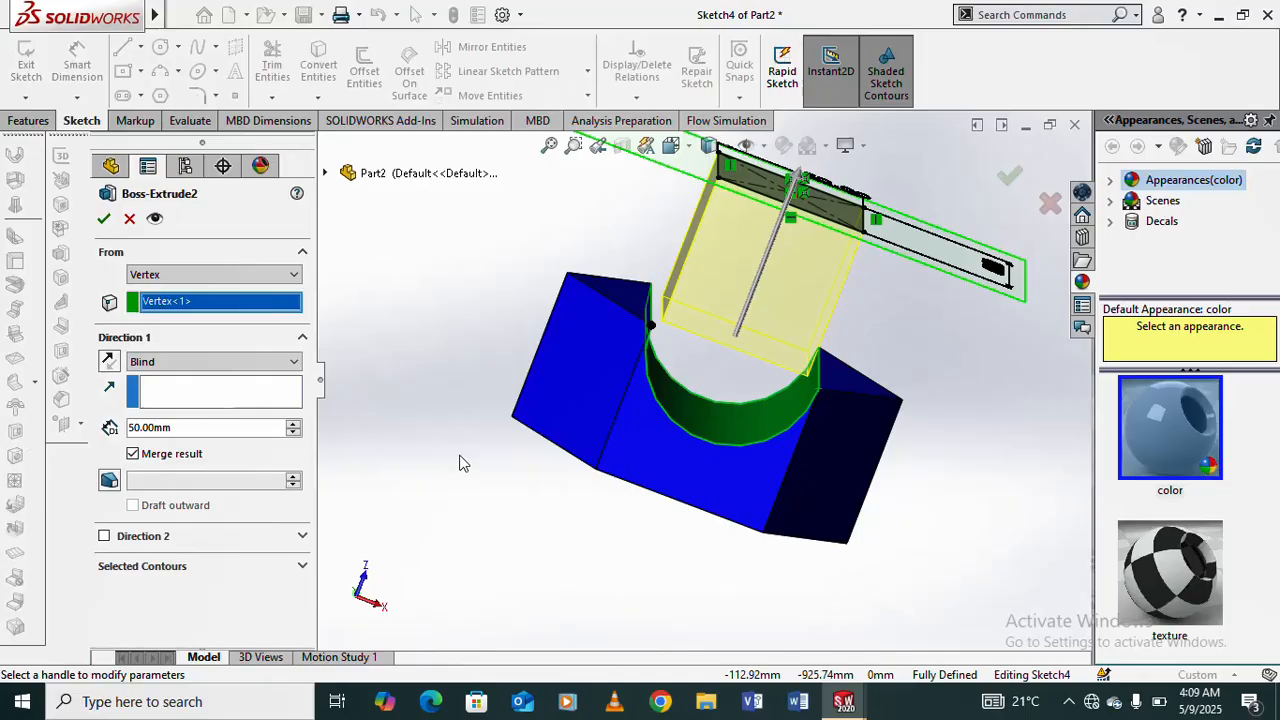
# - Start the 50 mm Blind boss from the bottom right vertex of the prism's front face and accept the feature
pyautogui.scroll(1, 462, 463)
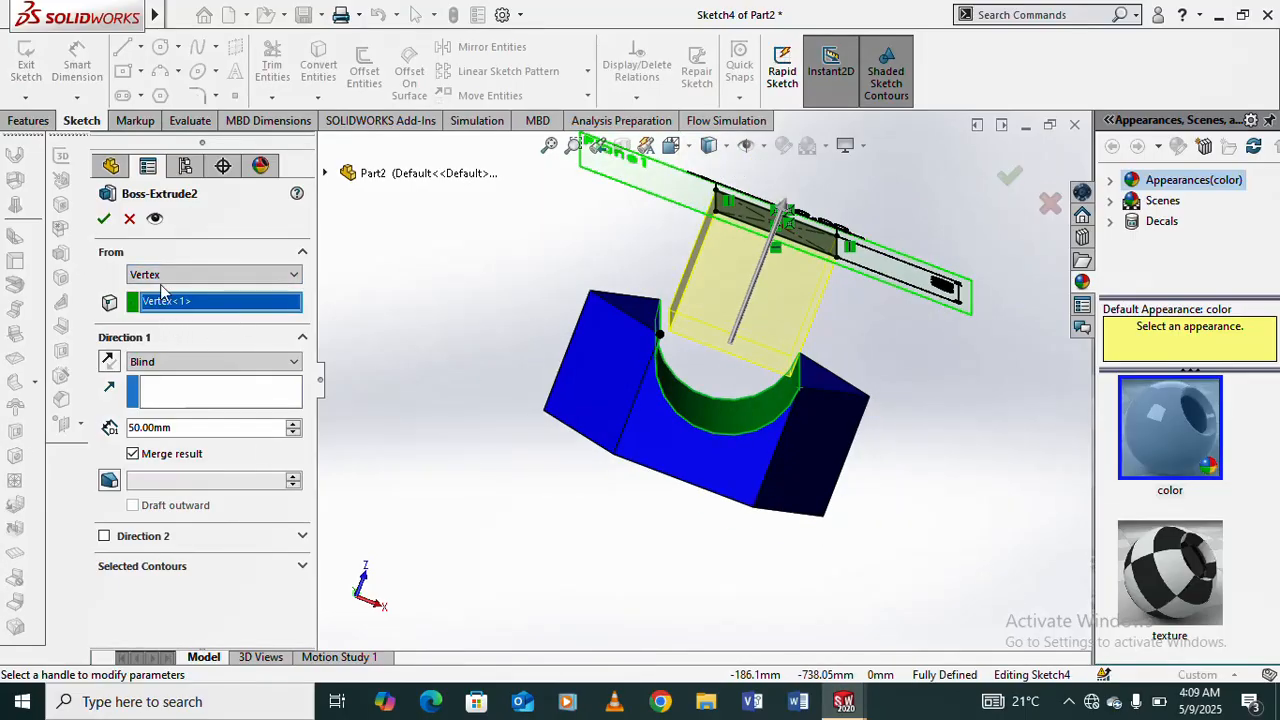
pyautogui.click(752, 508)
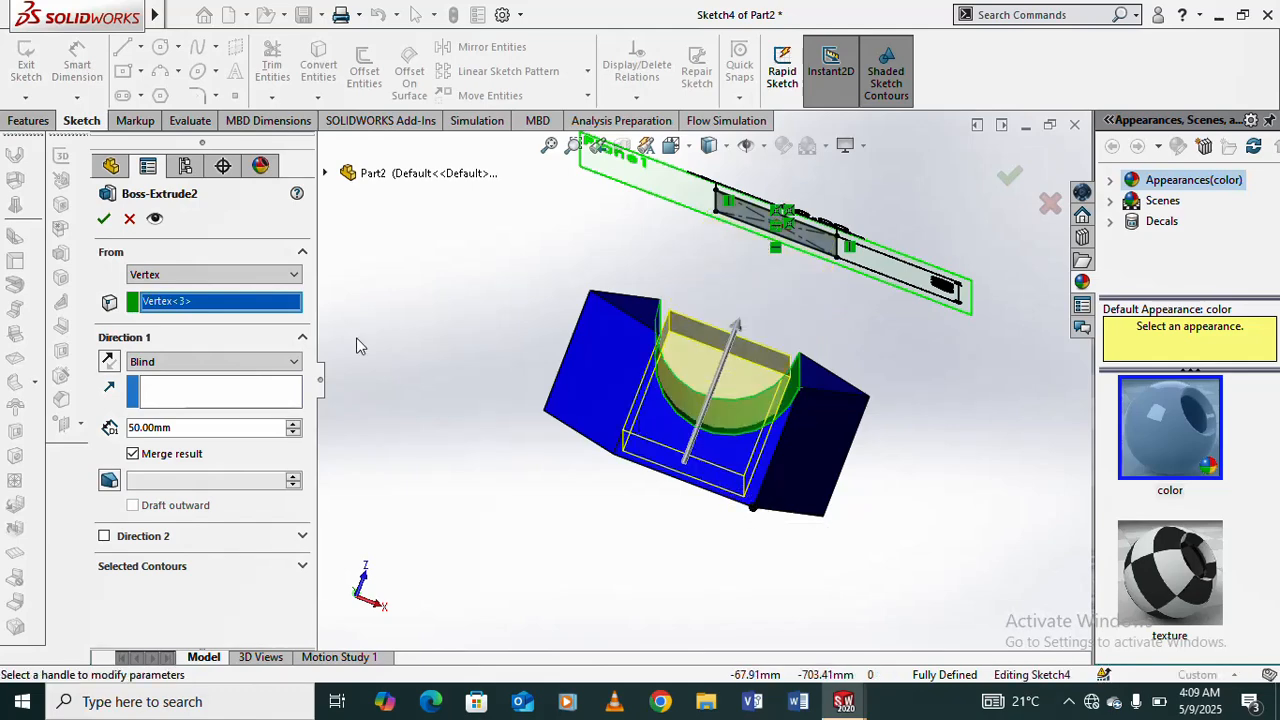
pyautogui.click(103, 219)
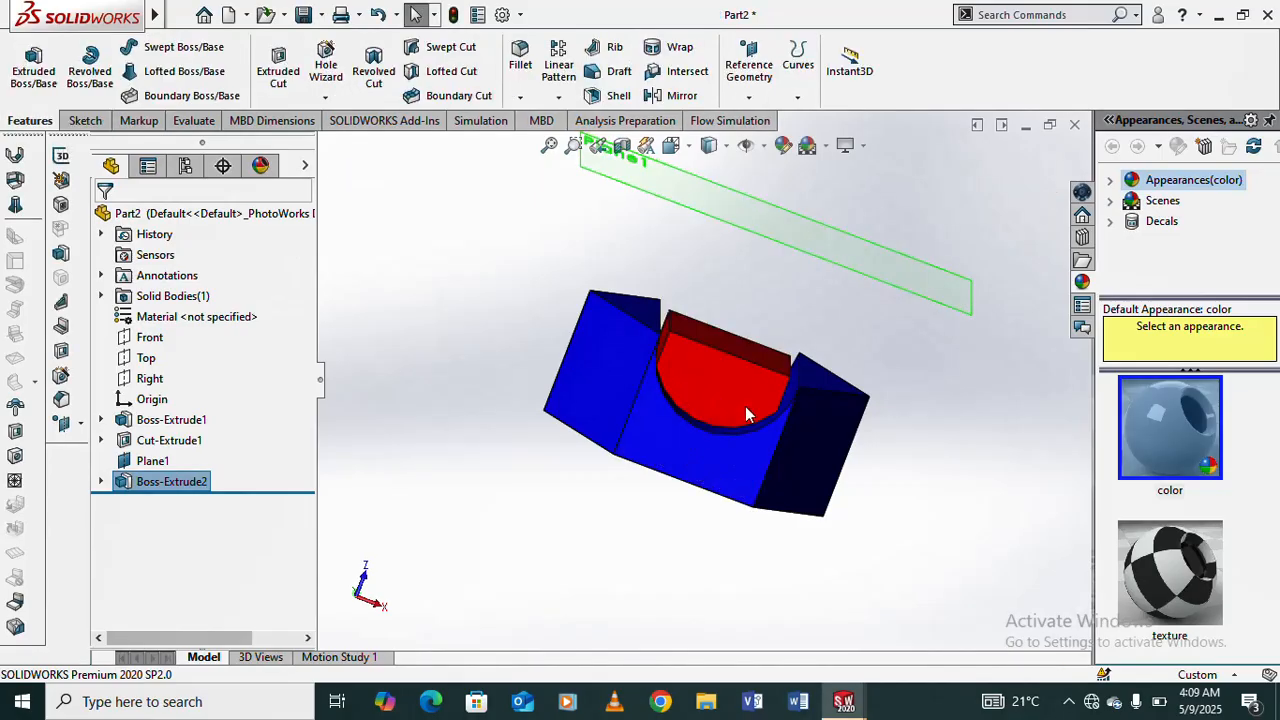
# - Reopen the red boss extrusion for editing and change its start condition to Offset
pyautogui.scroll(-3, 732, 380)
pyautogui.moveTo(706, 367); pyautogui.dragTo(680, 306, button='middle')
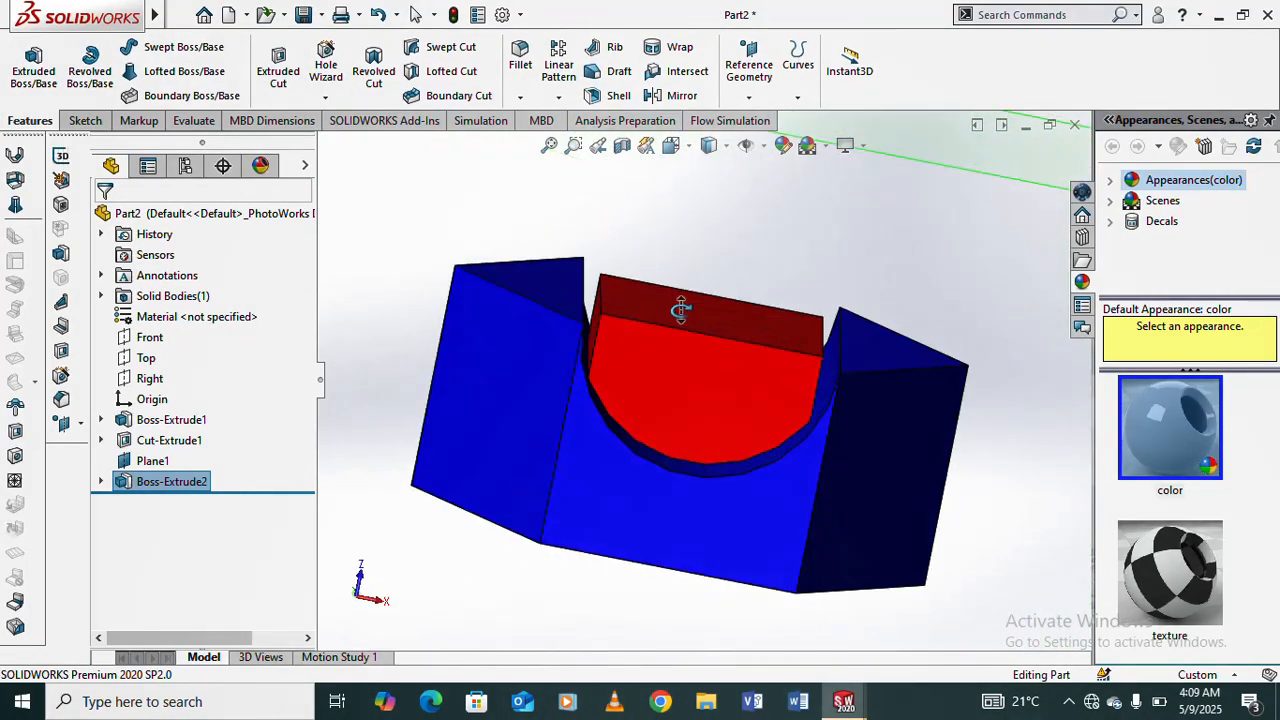
pyautogui.rightClick(165, 481)
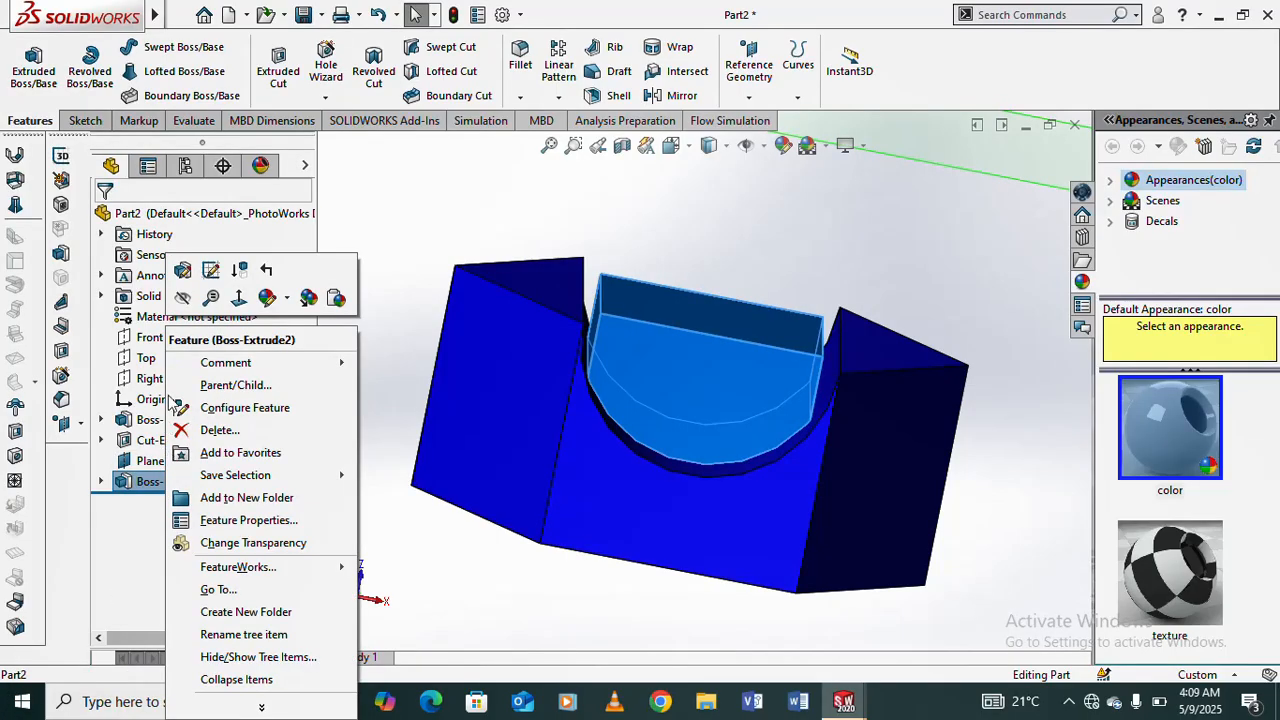
pyautogui.click(210, 270)
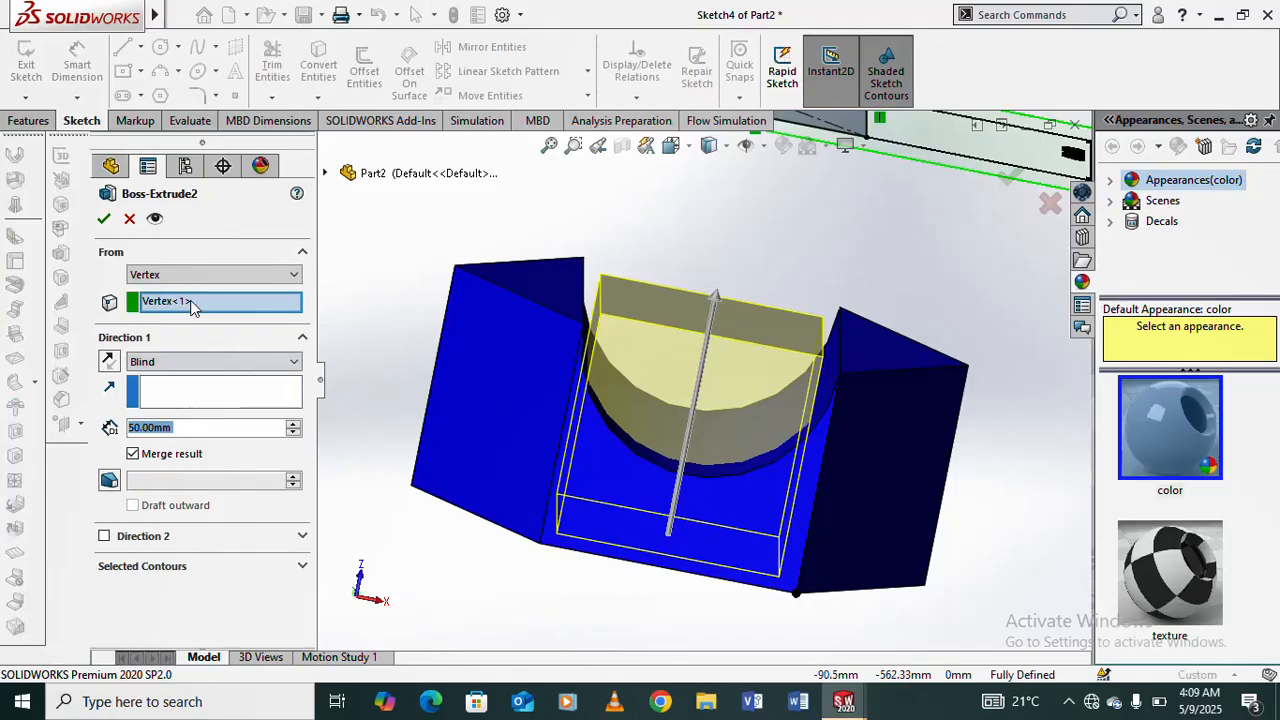
pyautogui.click(292, 276)
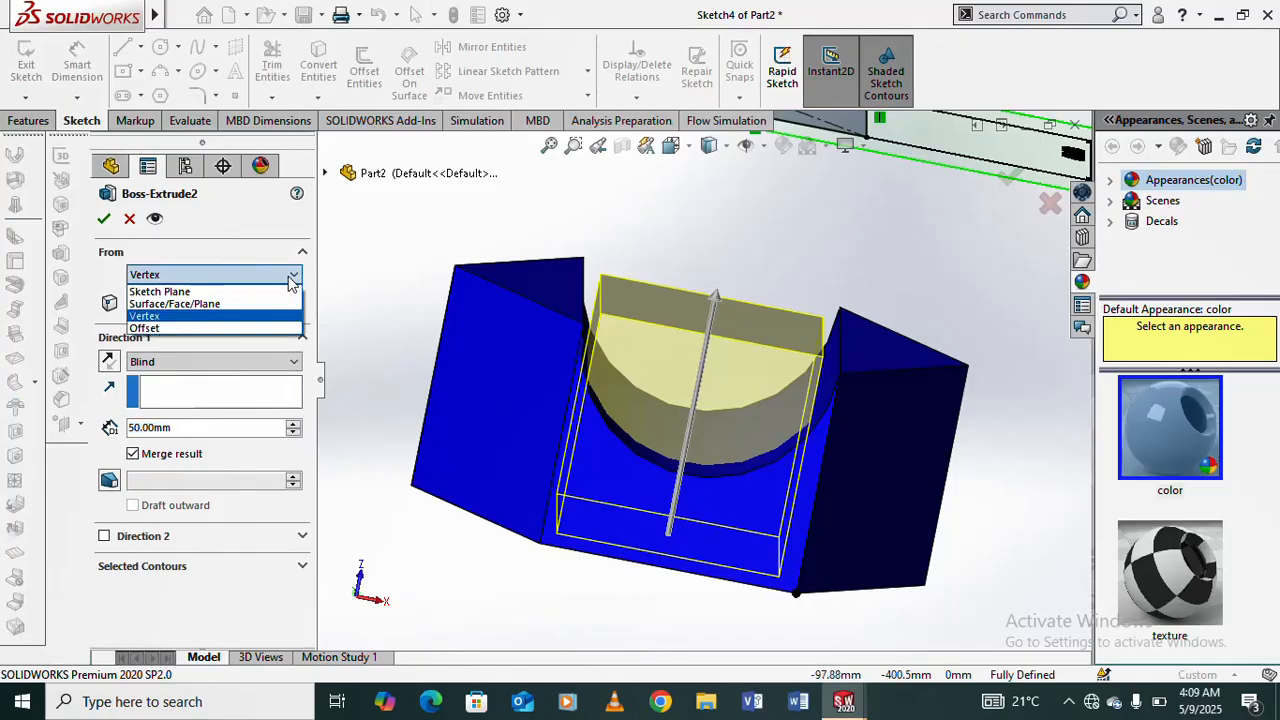
pyautogui.click(186, 329)
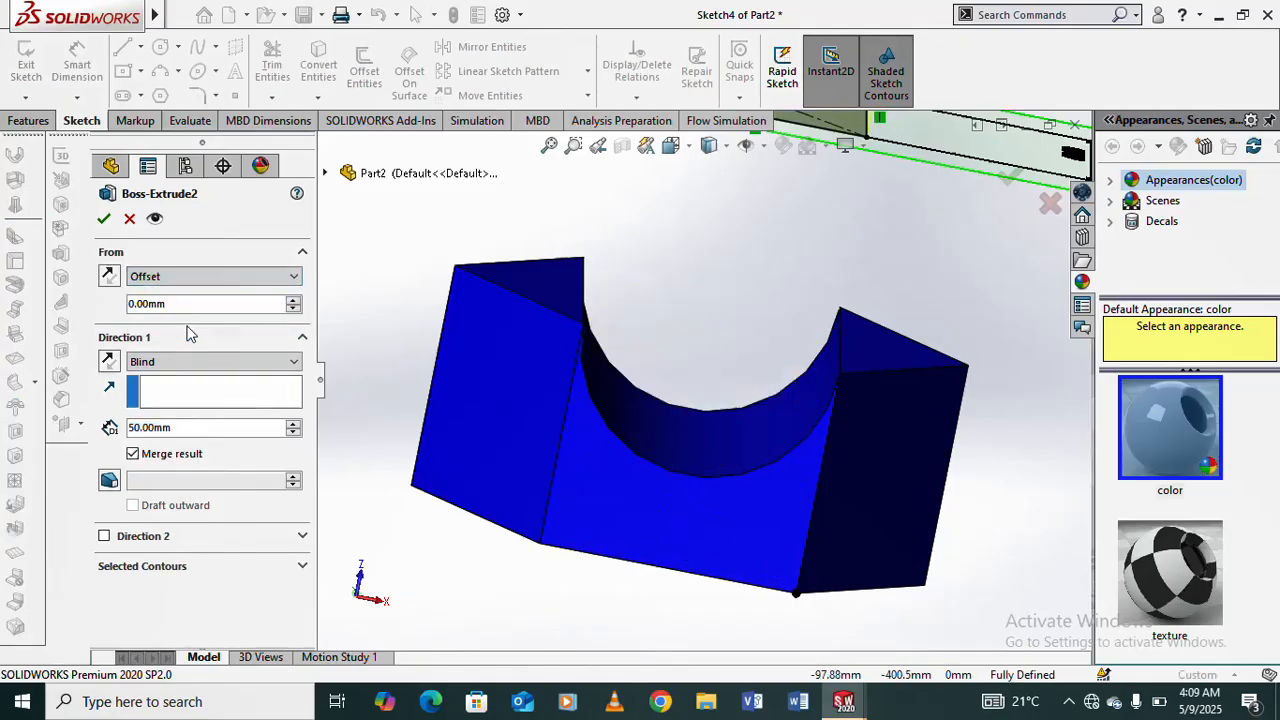
# - Set the boss's start offset from the sketch plane to 10 mm and apply it to the preview
pyautogui.scroll(4, 743, 316)
pyautogui.moveTo(743, 322); pyautogui.dragTo(620, 282, button='middle')
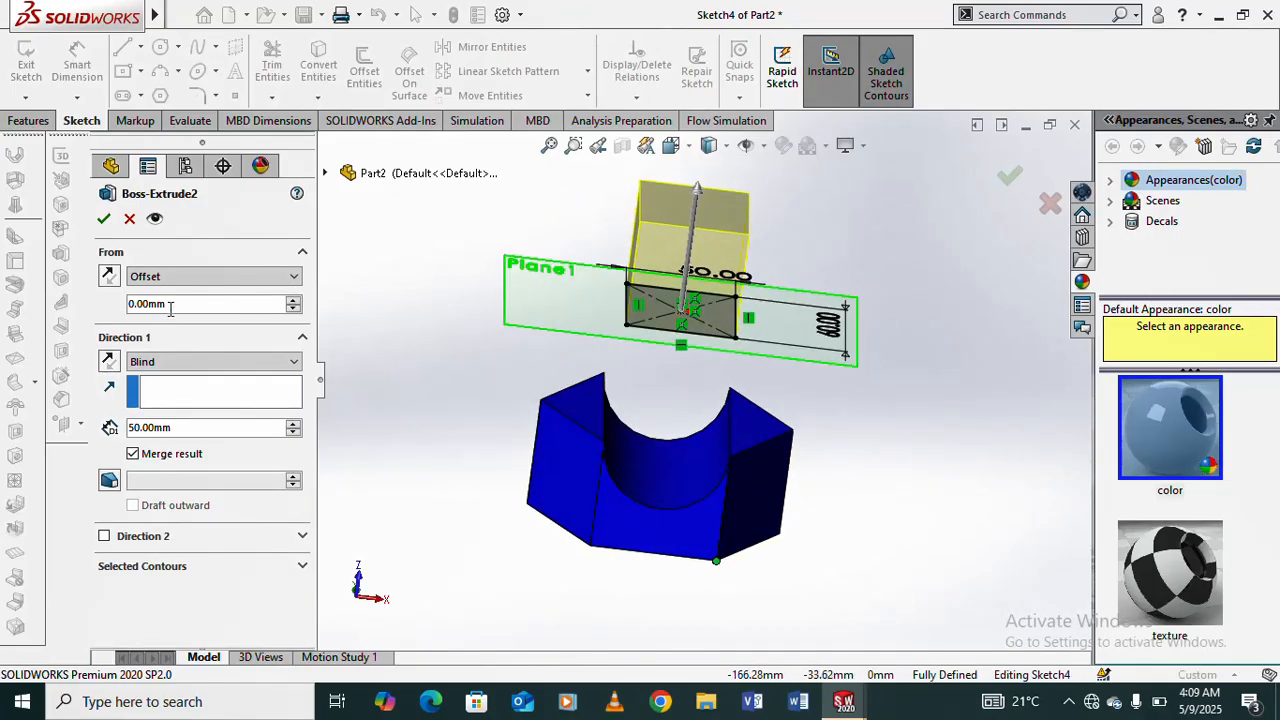
pyautogui.moveTo(179, 303); pyautogui.dragTo(129, 308)
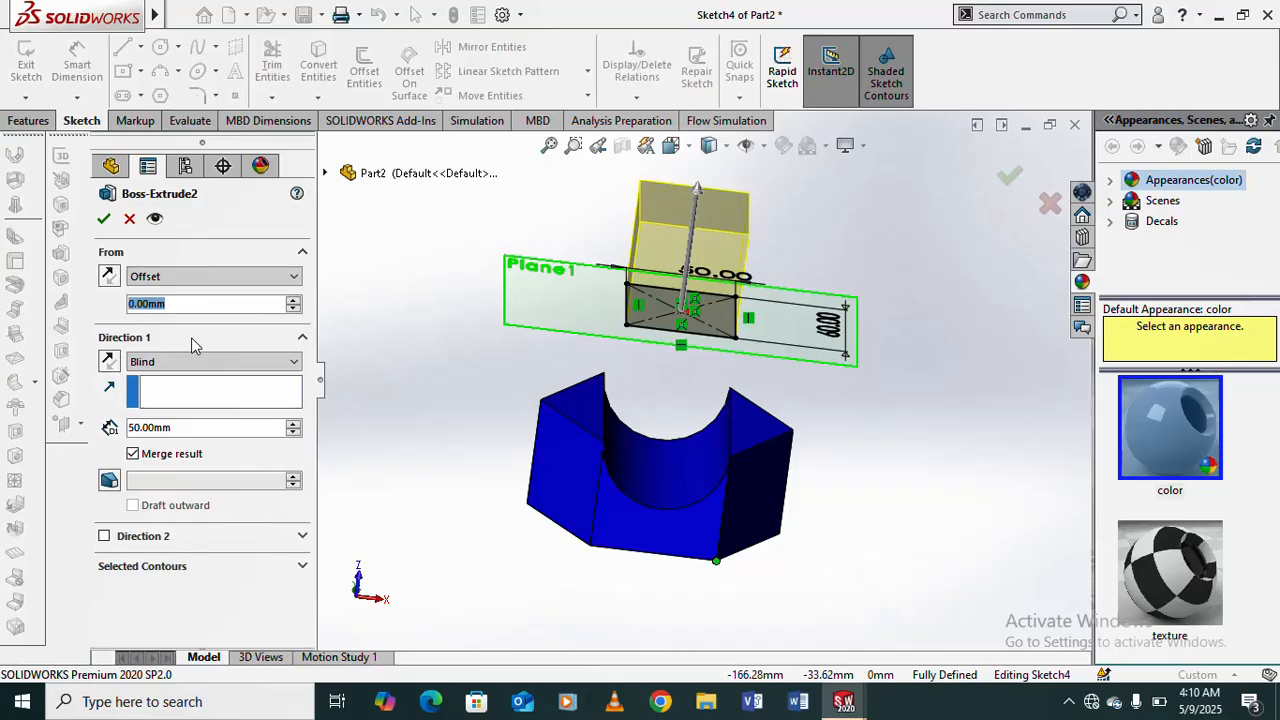
pyautogui.write('1')
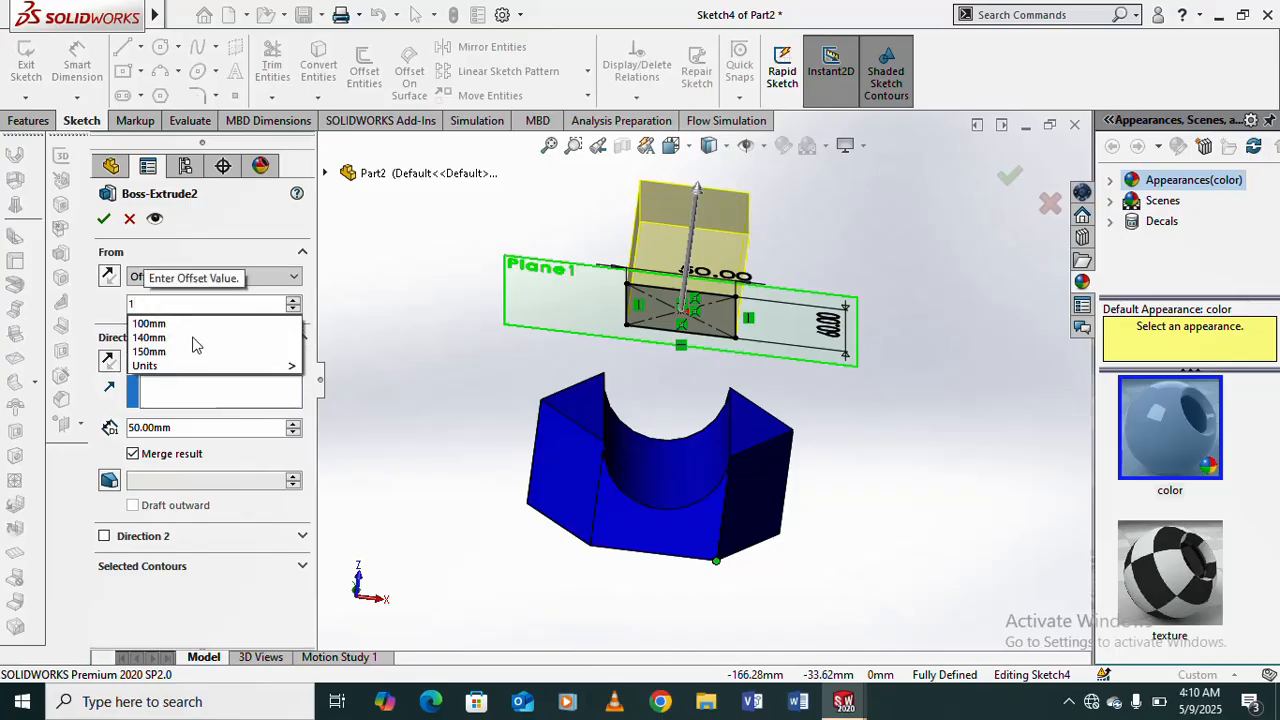
pyautogui.write('0')
pyautogui.moveTo(205, 342)
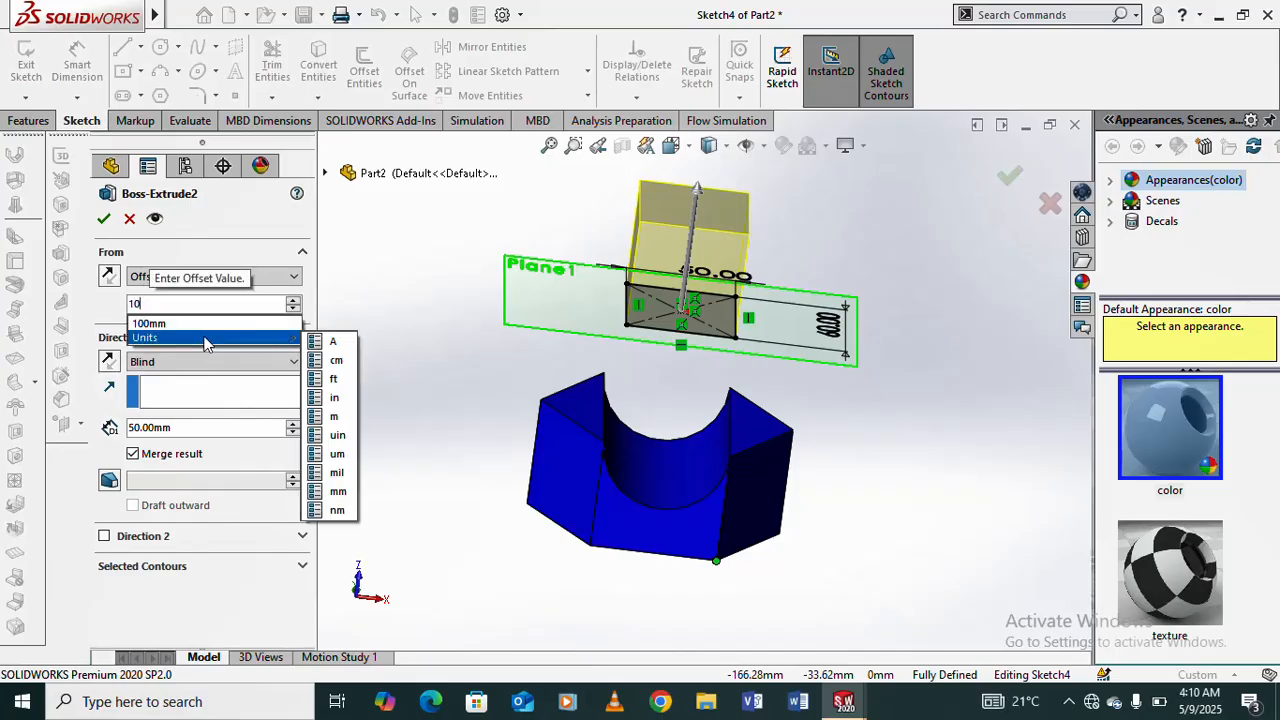
pyautogui.click(453, 402)
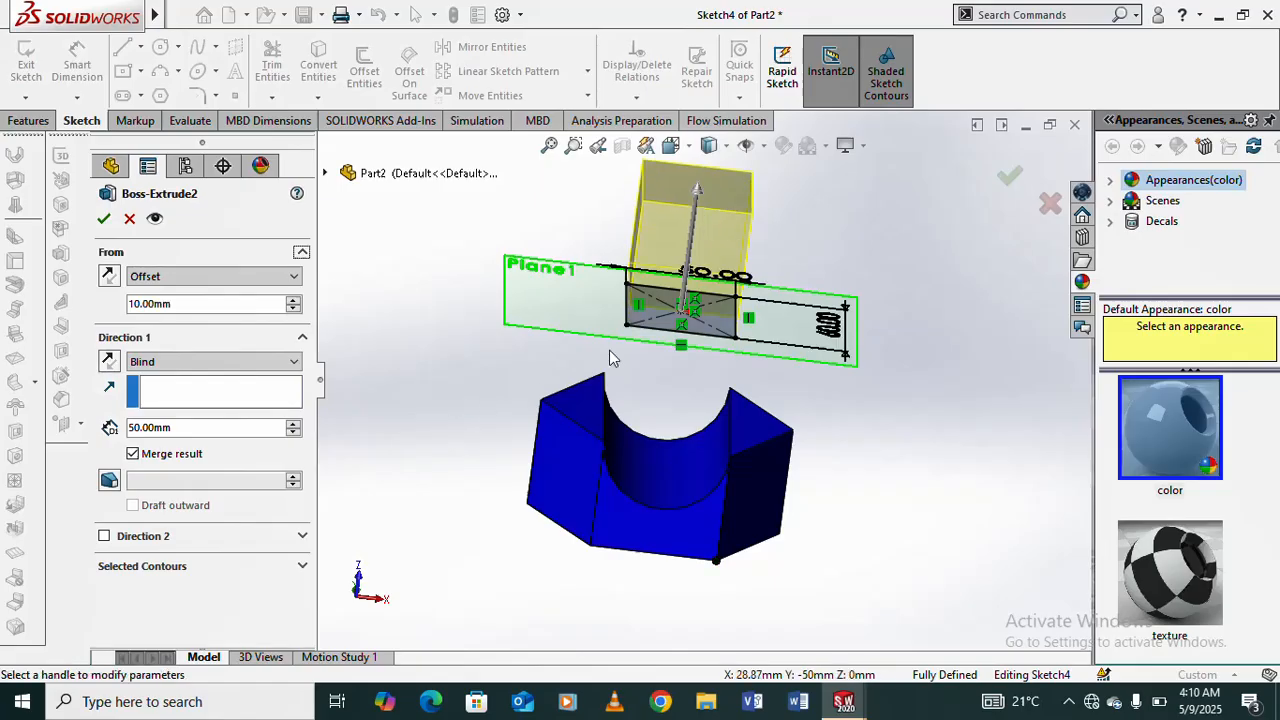
# - View the offset gap edge-on and increase the start offset to 30 mm
pyautogui.scroll(-3, 757, 257)
pyautogui.moveTo(725, 270)
pyautogui.mouseDown(button='middle')
pyautogui.moveTo(636, 207)
pyautogui.moveTo(663, 203)
pyautogui.moveTo(666, 223)
pyautogui.moveTo(651, 220)
pyautogui.moveTo(659, 259)
pyautogui.mouseUp(button='middle')
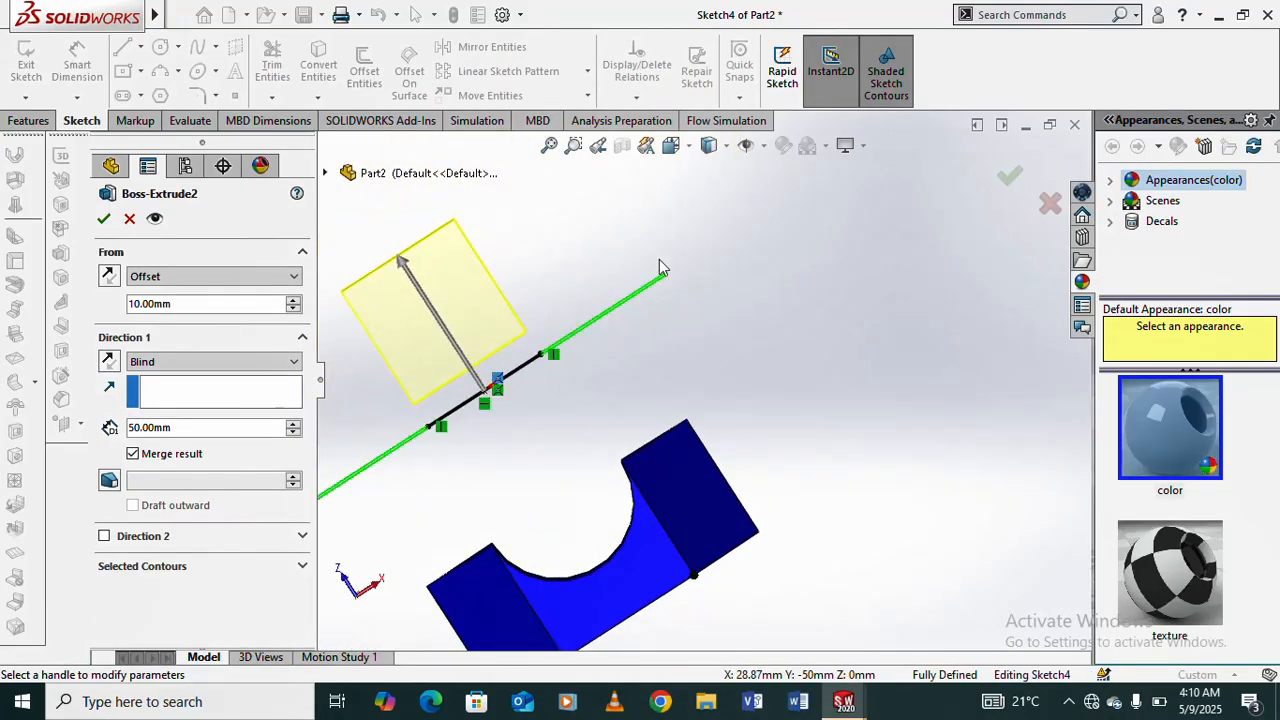
pyautogui.scroll(-2, 593, 370)
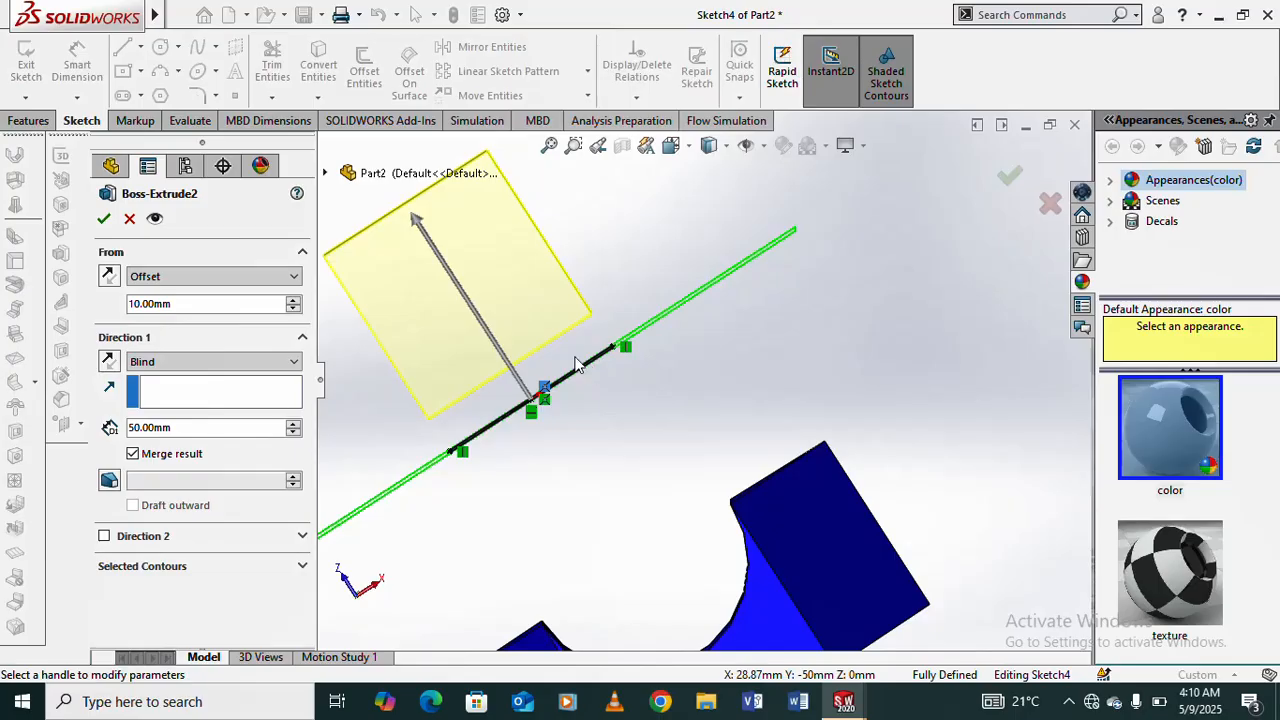
pyautogui.scroll(-2, 595, 365)
pyautogui.scroll(1, 698, 320)
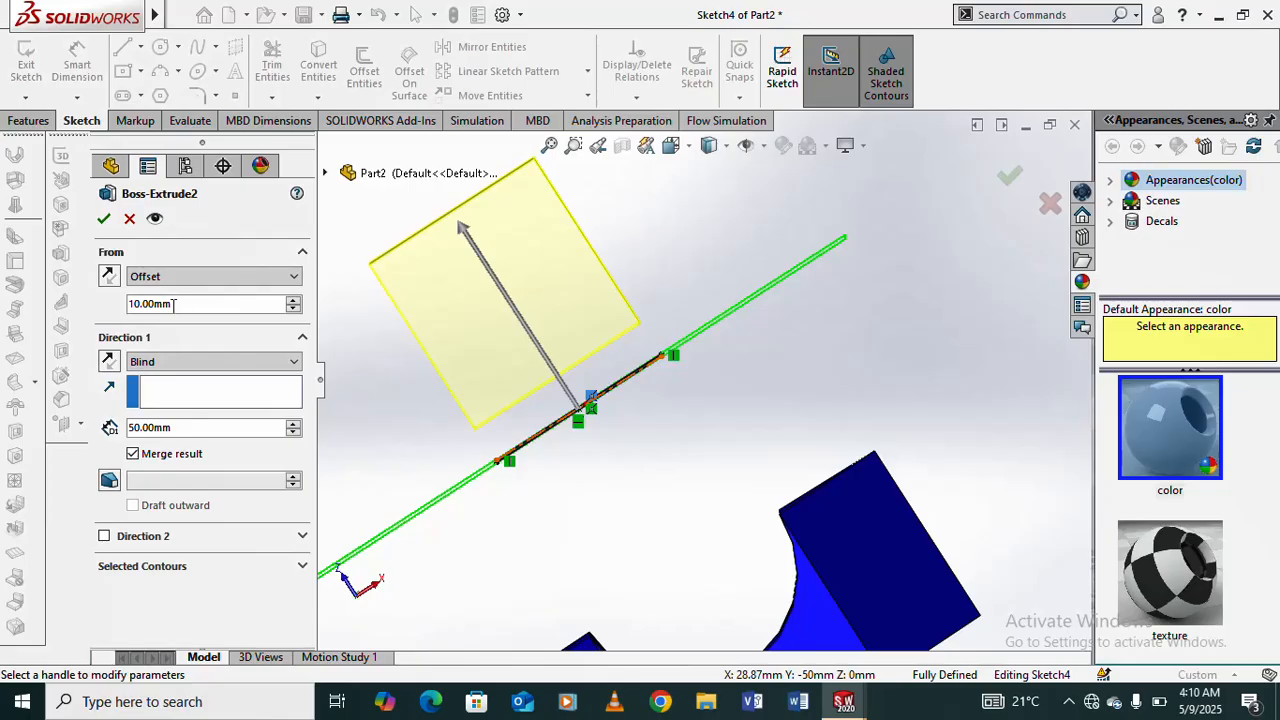
pyautogui.click(294, 302)
pyautogui.click(294, 302)
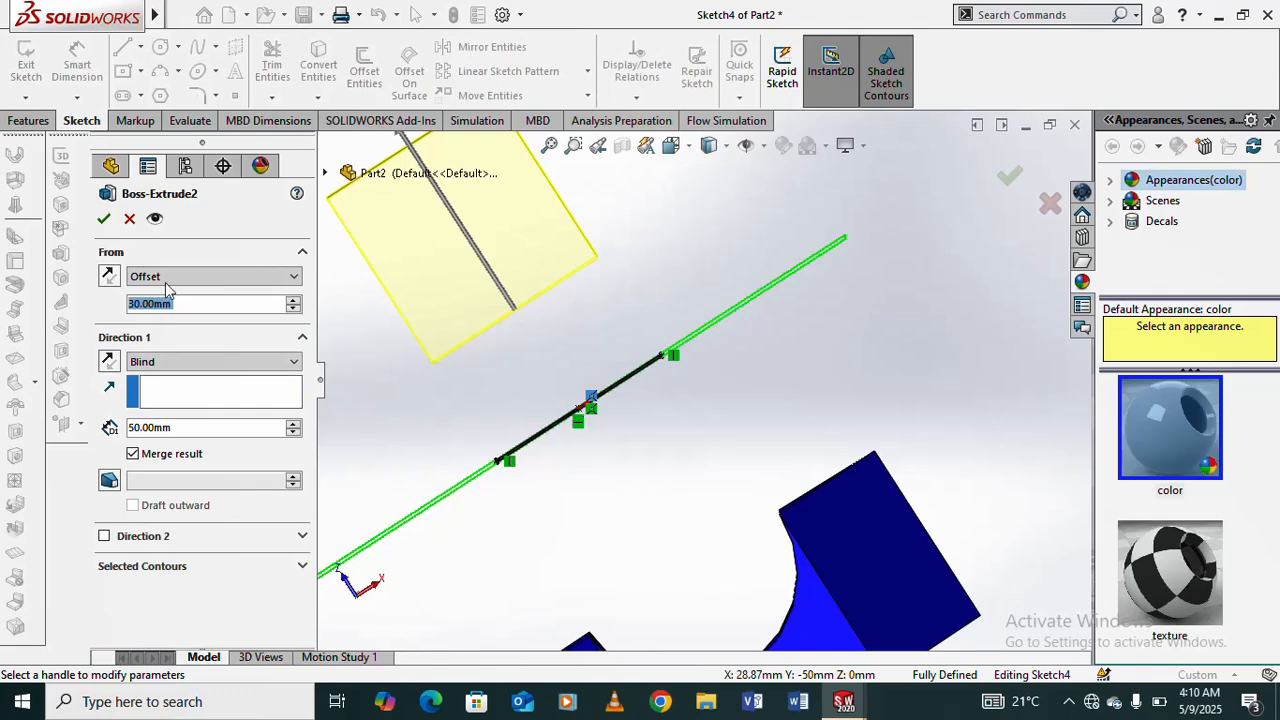
# - Reverse the start offset toward the grooved prism and increase it to 80 mm
pyautogui.click(108, 280)
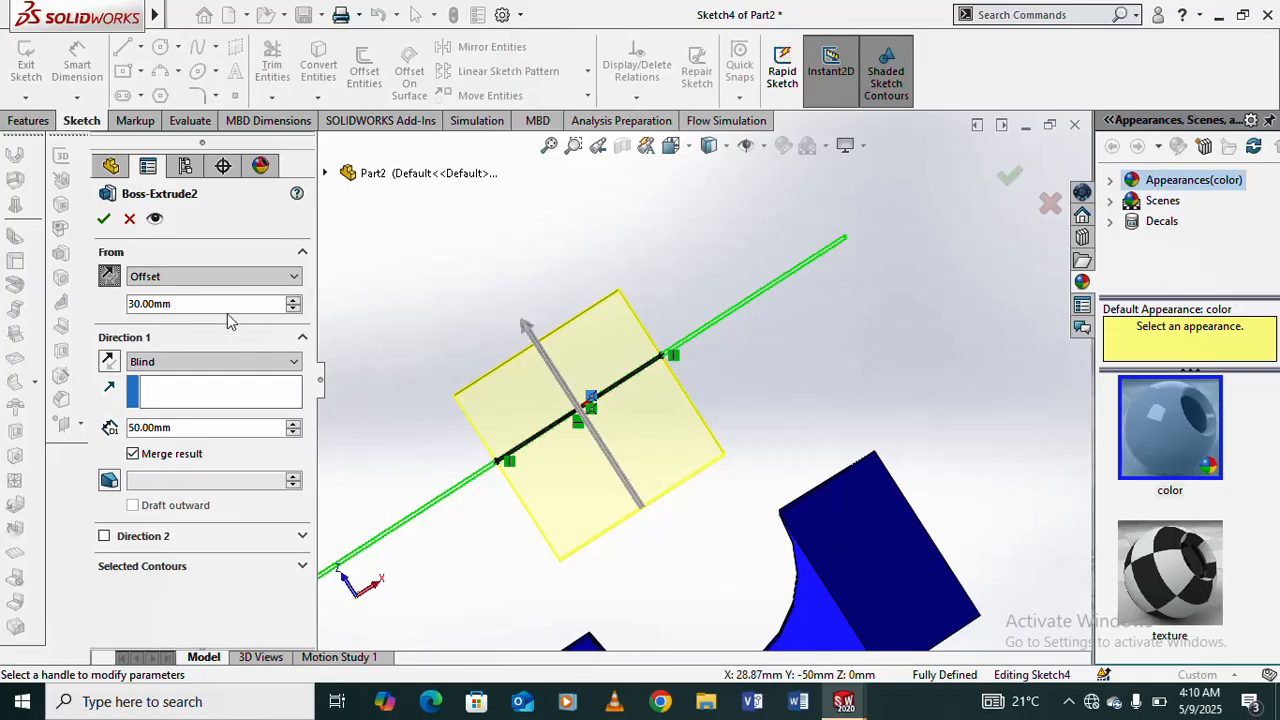
pyautogui.click(294, 300)
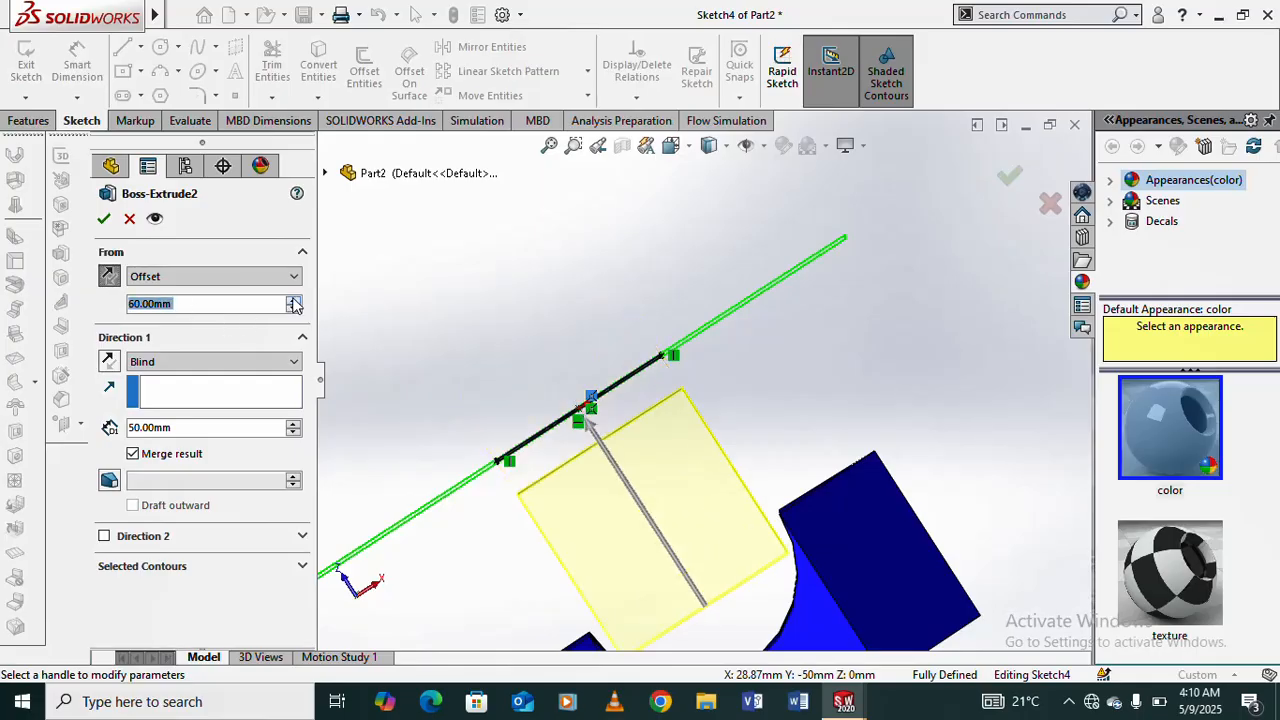
pyautogui.scroll(3, 478, 424)
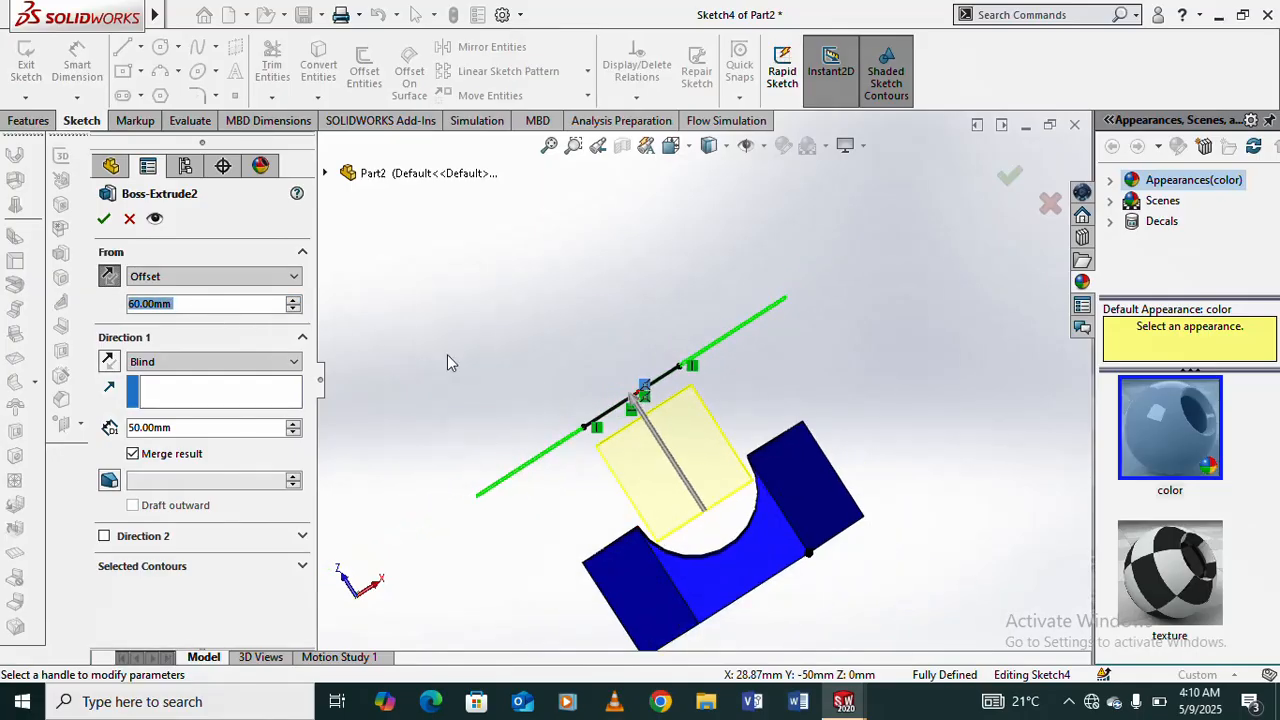
pyautogui.scroll(3, 690, 380)
pyautogui.scroll(-5, 728, 441)
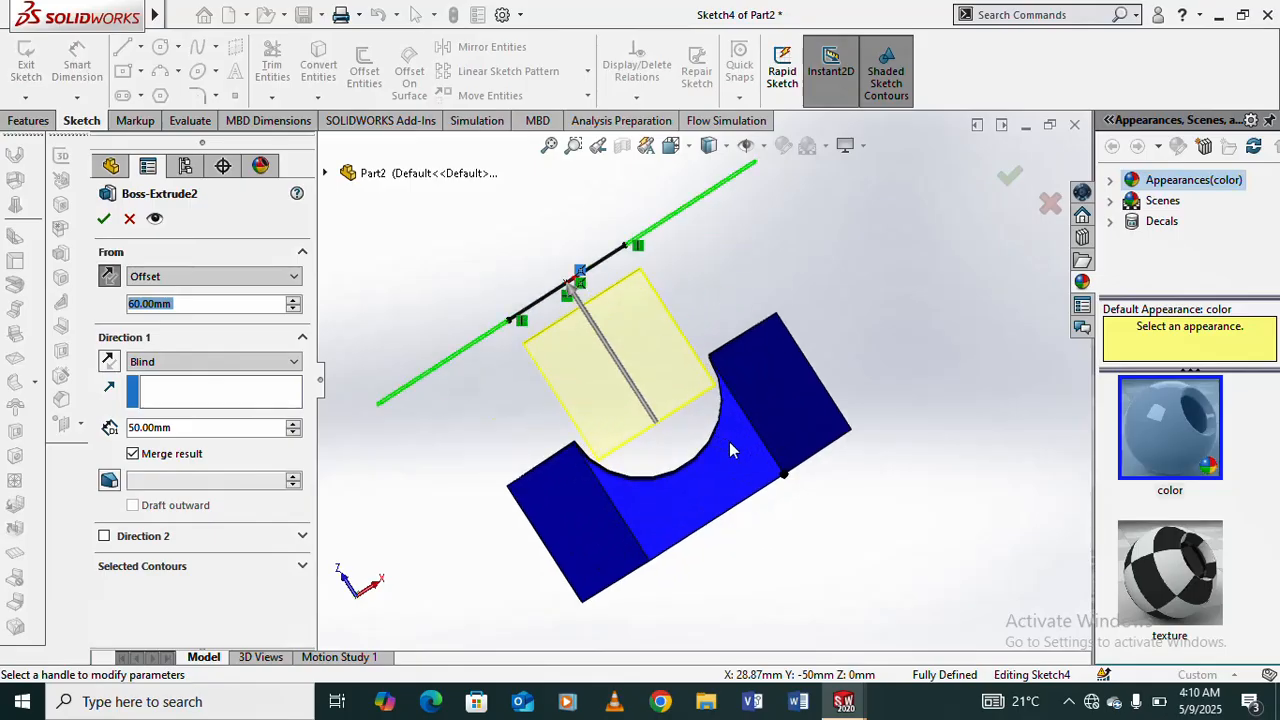
pyautogui.click(293, 299)
pyautogui.click(293, 299)
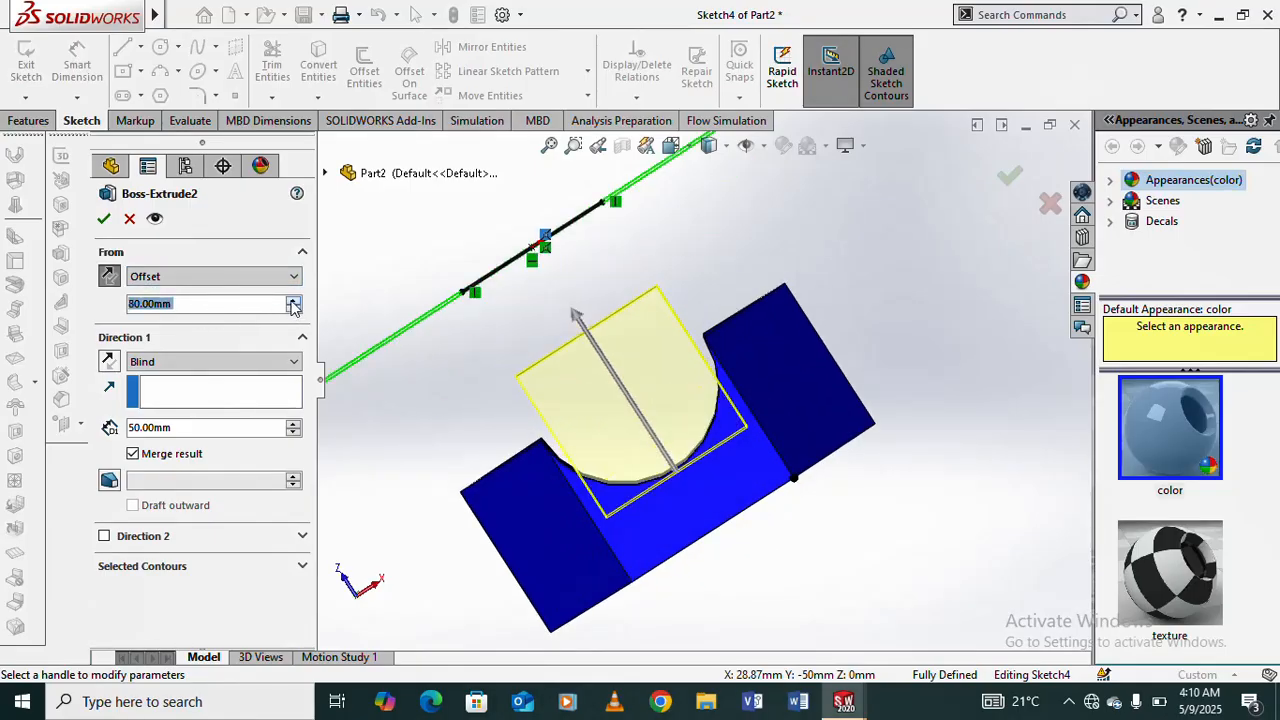
# - Flip the 80 mm start offset away from the prism and examine the preview relative to the sketch plane
pyautogui.scroll(2, 647, 353)
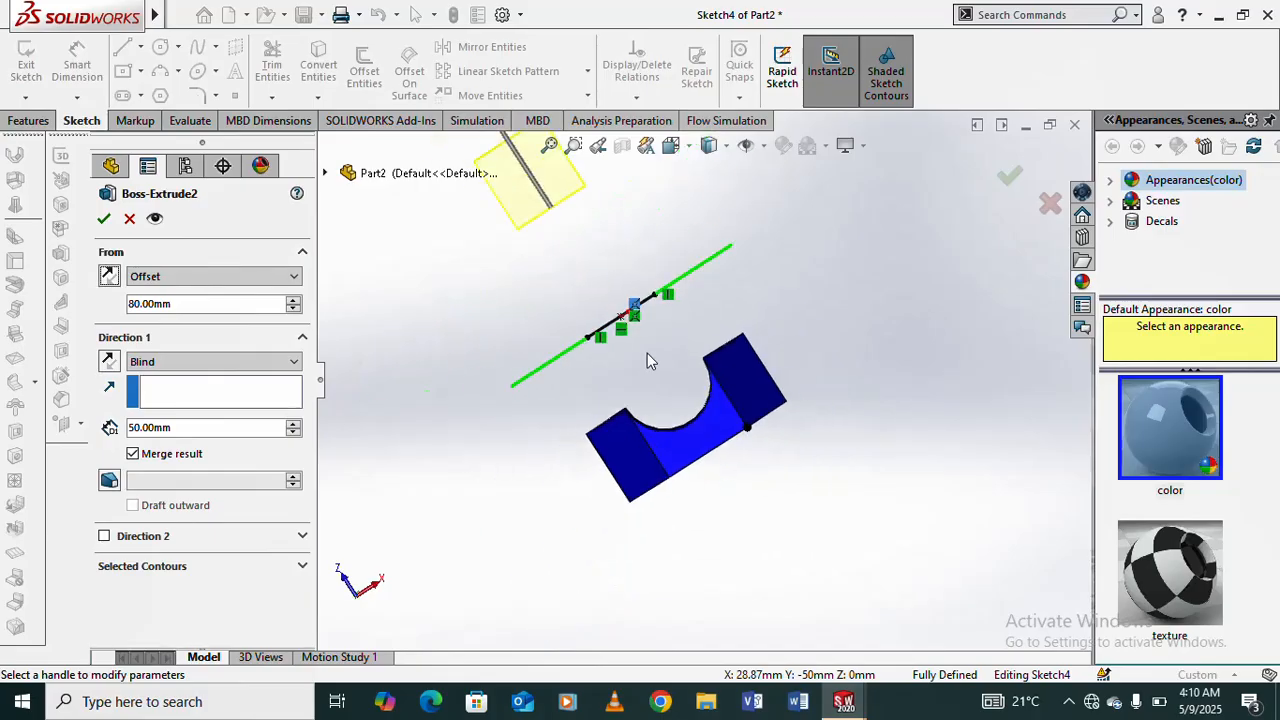
pyautogui.scroll(-5, 570, 202)
pyautogui.scroll(-3, 566, 202)
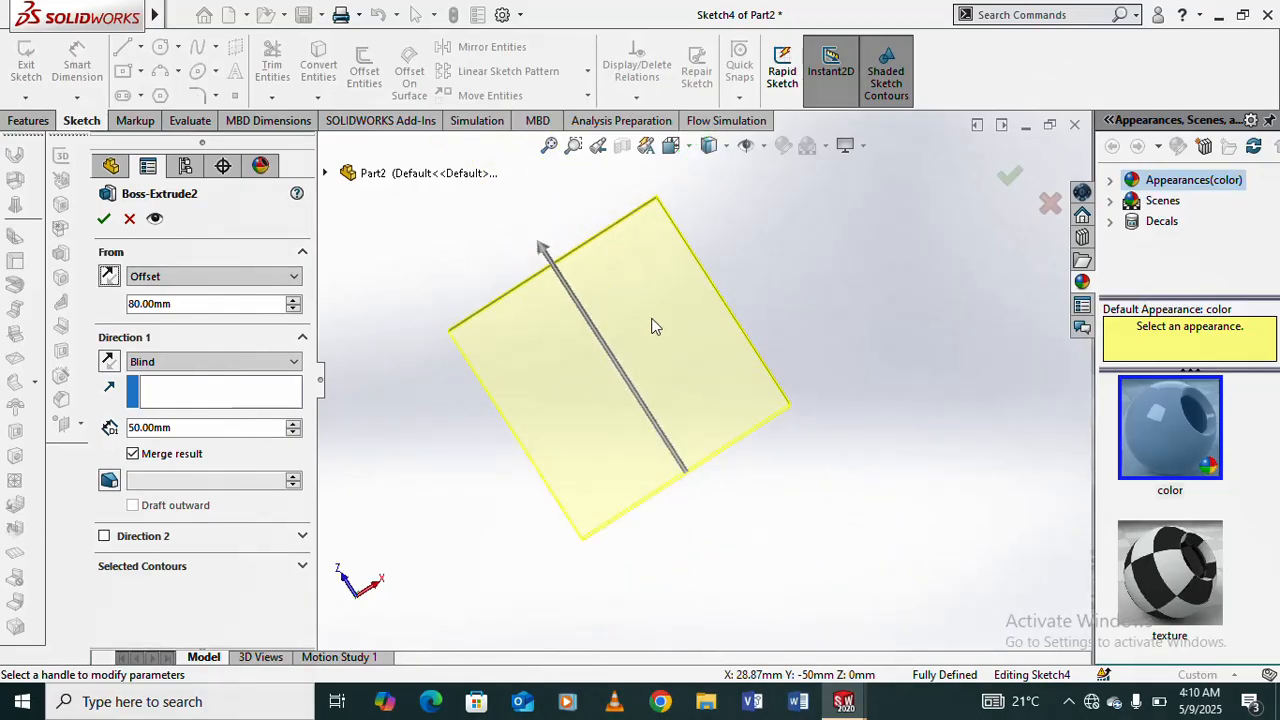
pyautogui.scroll(5, 654, 323)
pyautogui.scroll(-2, 643, 362)
pyautogui.scroll(-1, 762, 431)
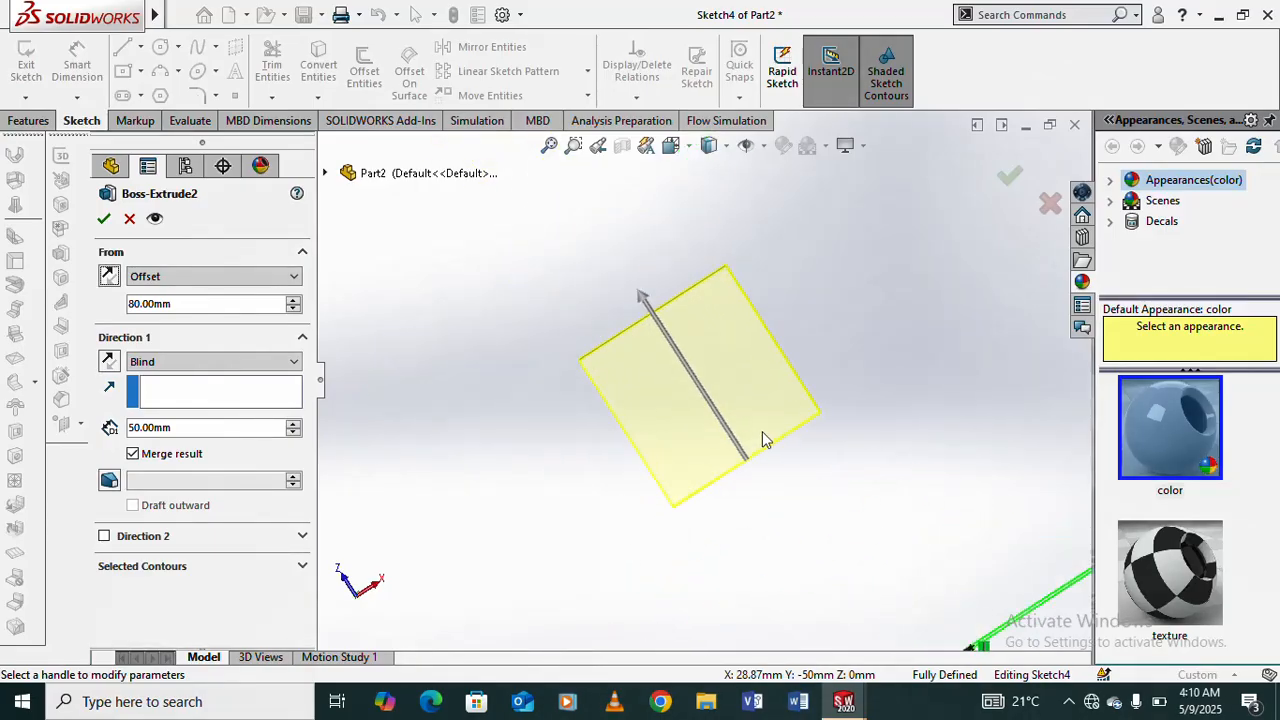
pyautogui.moveTo(759, 425)
pyautogui.mouseDown(button='middle')
pyautogui.moveTo(743, 416)
pyautogui.moveTo(714, 434)
pyautogui.moveTo(729, 434)
pyautogui.mouseUp(button='middle')
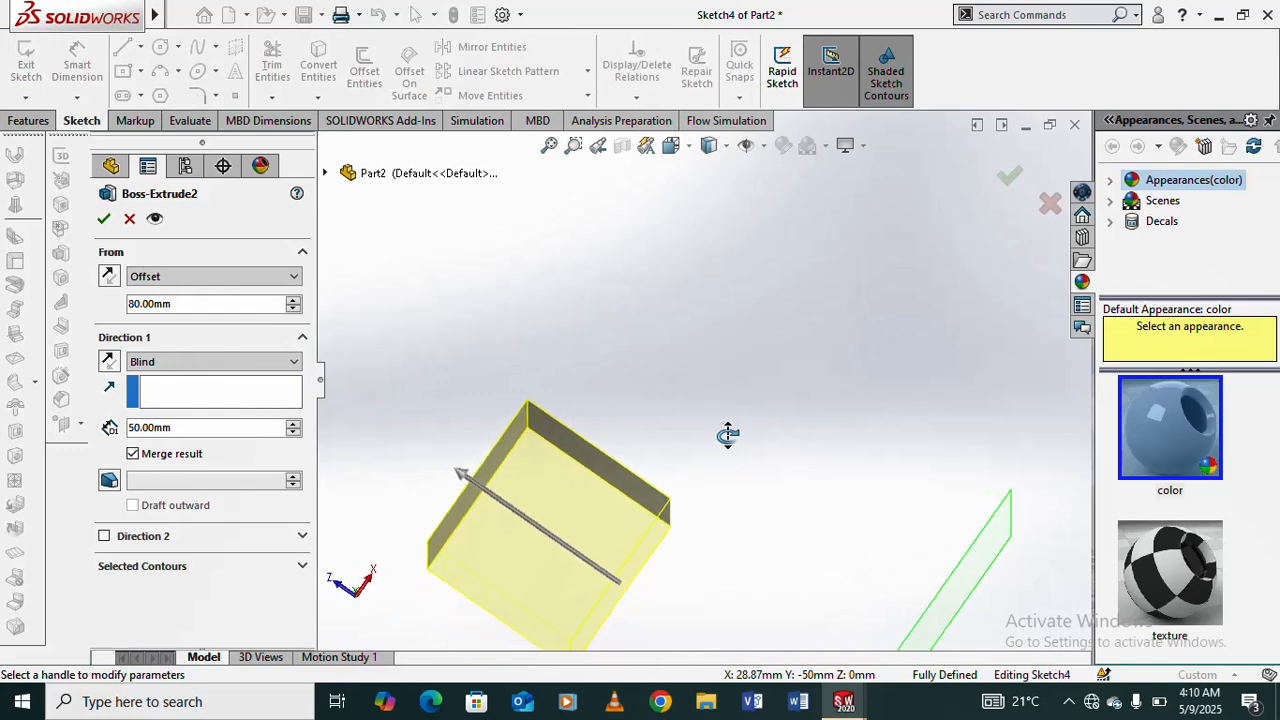
pyautogui.scroll(2, 753, 452)
pyautogui.scroll(1, 745, 496)
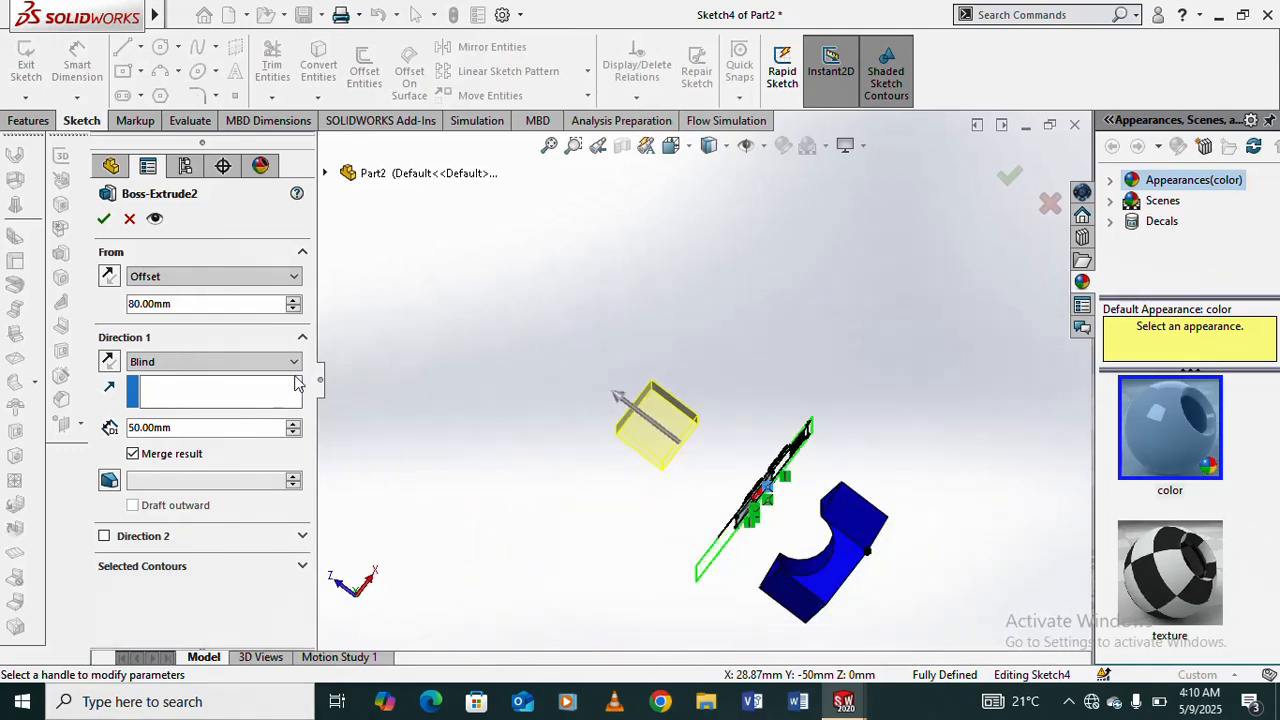
# - Flip the 80 mm start offset back toward the prism and accept the 50 mm Blind boss
pyautogui.click(109, 276)
pyautogui.scroll(-2, 795, 595)
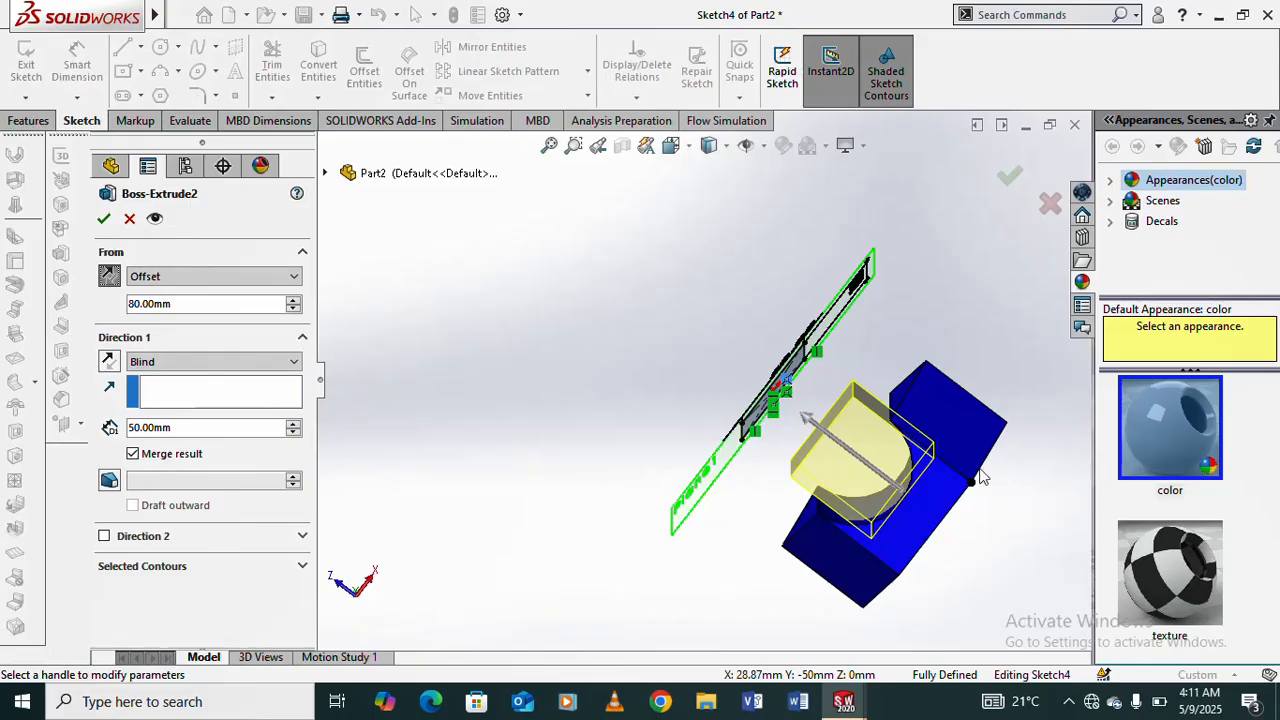
pyautogui.scroll(-3, 985, 477)
pyautogui.moveTo(855, 497); pyautogui.dragTo(892, 392, button='middle')
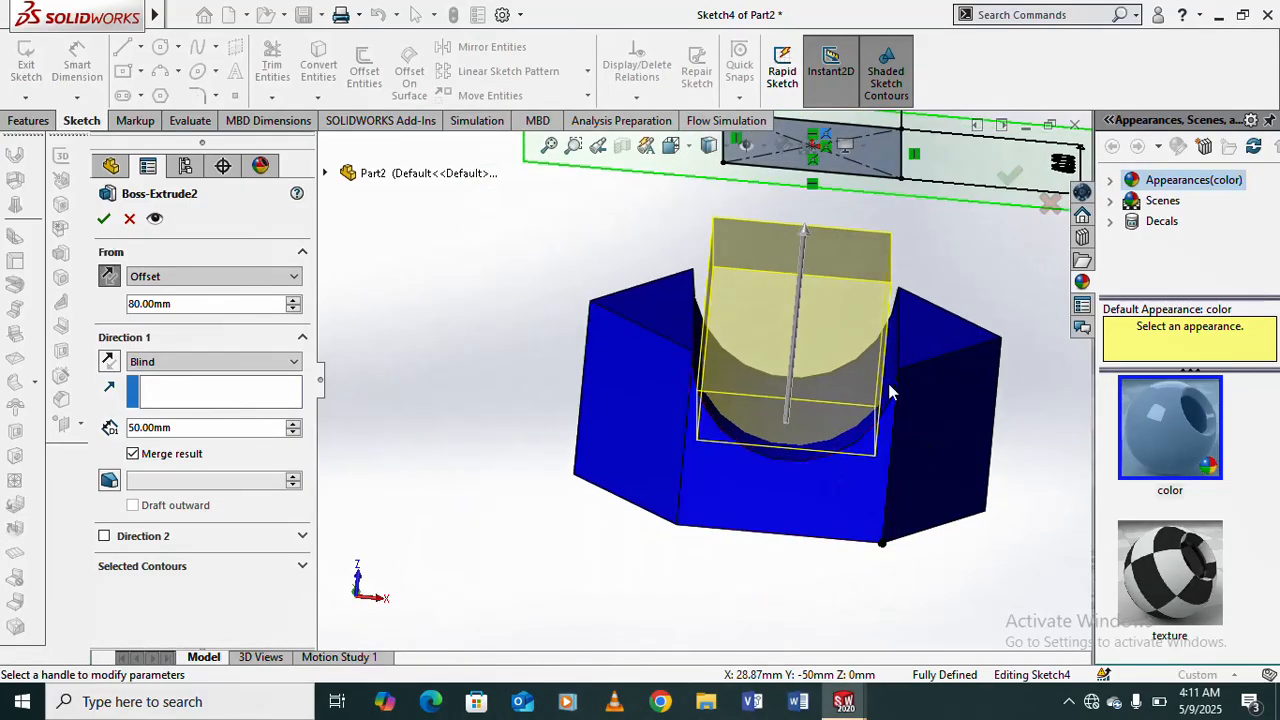
pyautogui.click(104, 220)
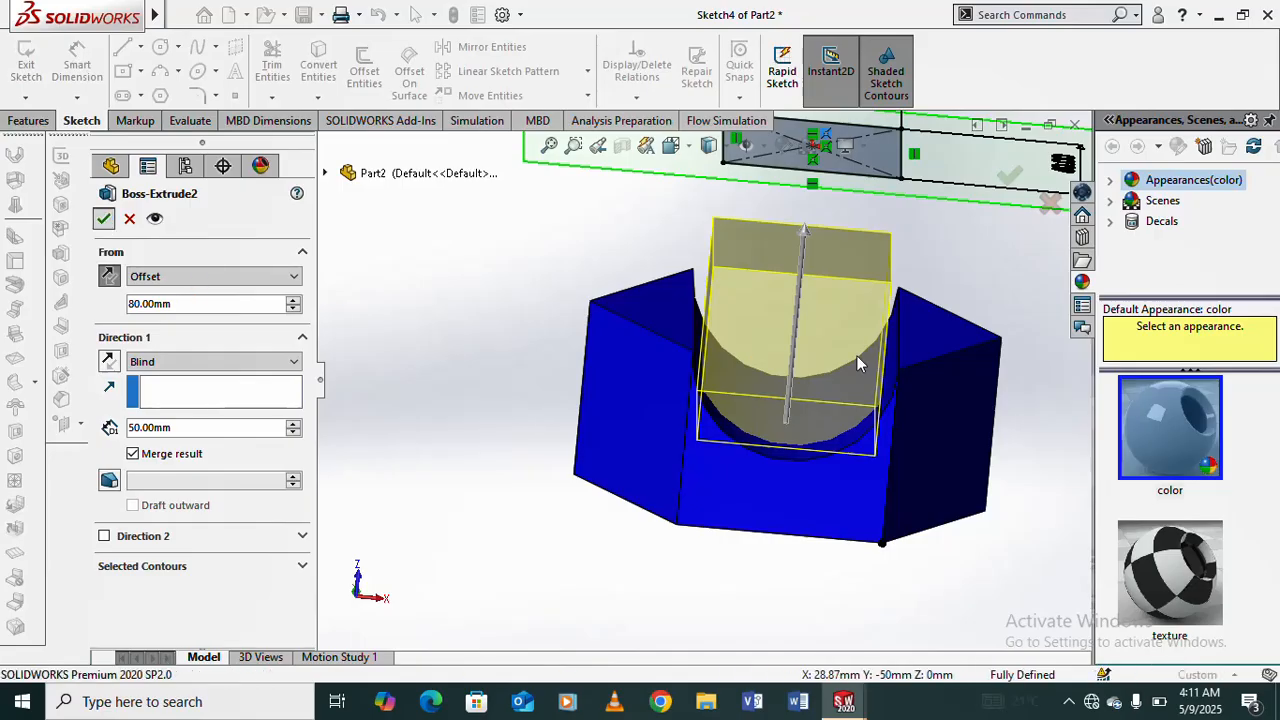
# - Examine the red boss in the prism's groove and its position below the offset plane from several angles
pyautogui.scroll(-2, 948, 320)
pyautogui.moveTo(945, 346); pyautogui.dragTo(933, 212, button='middle')
pyautogui.scroll(3, 753, 388)
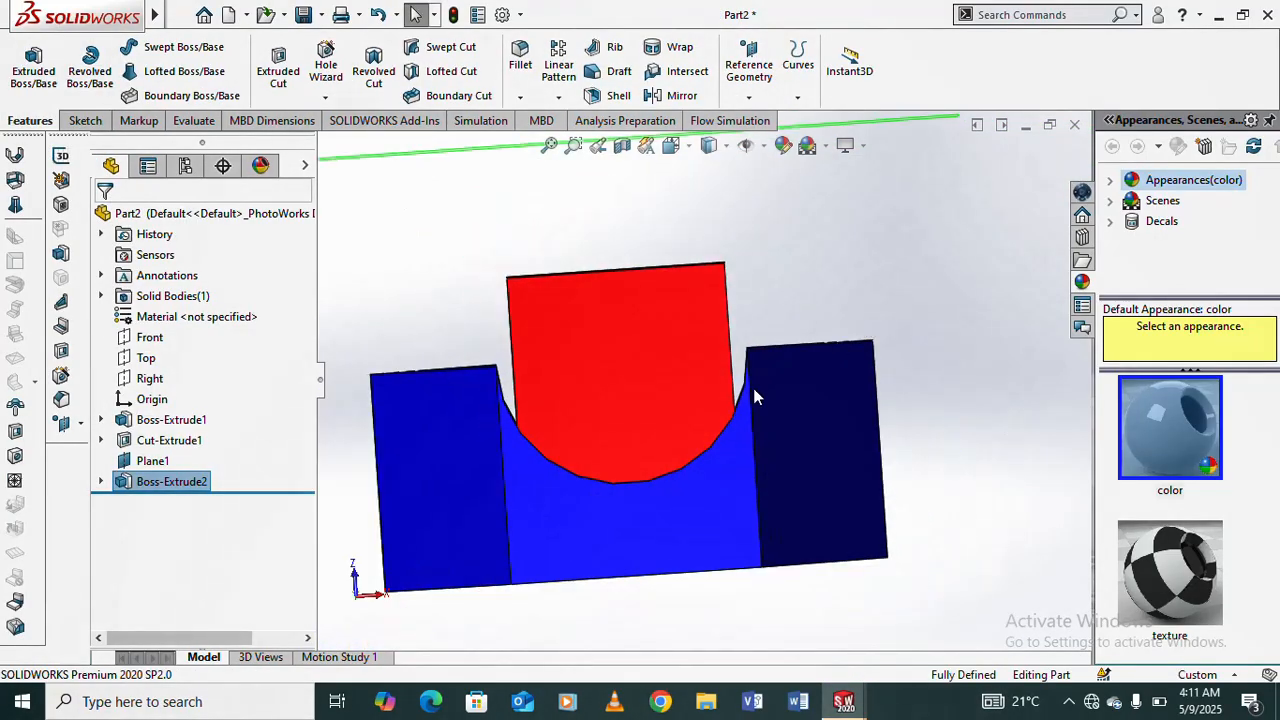
pyautogui.moveTo(757, 389); pyautogui.dragTo(668, 356, button='middle')
pyautogui.scroll(-2, 620, 300)
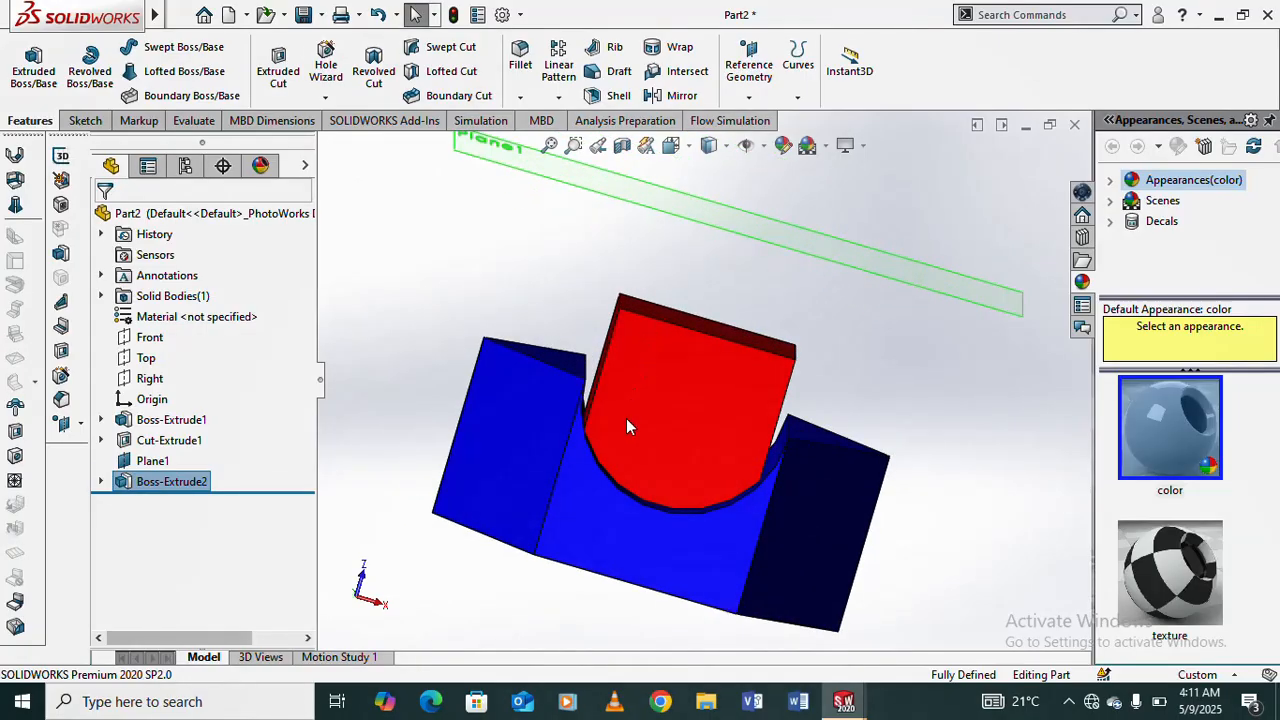
pyautogui.moveTo(666, 437); pyautogui.dragTo(649, 365, button='middle')
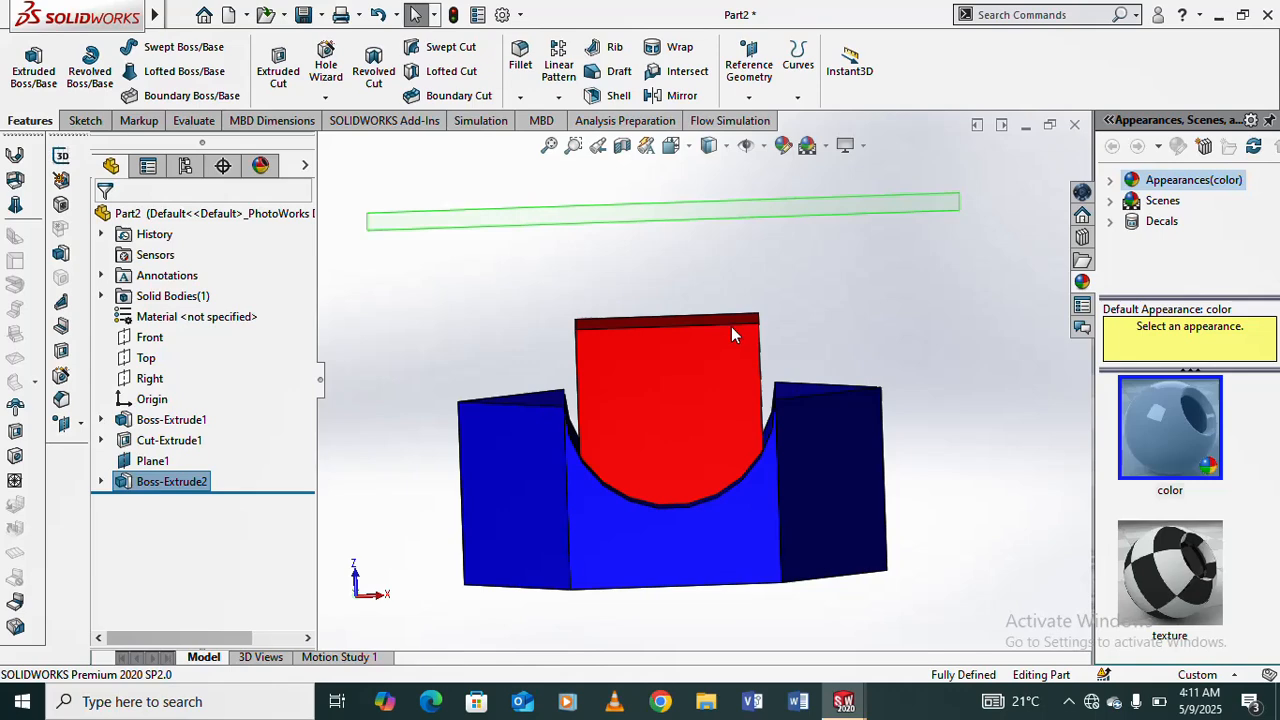
pyautogui.moveTo(731, 332); pyautogui.dragTo(738, 278, button='middle')
pyautogui.scroll(3, 738, 278)
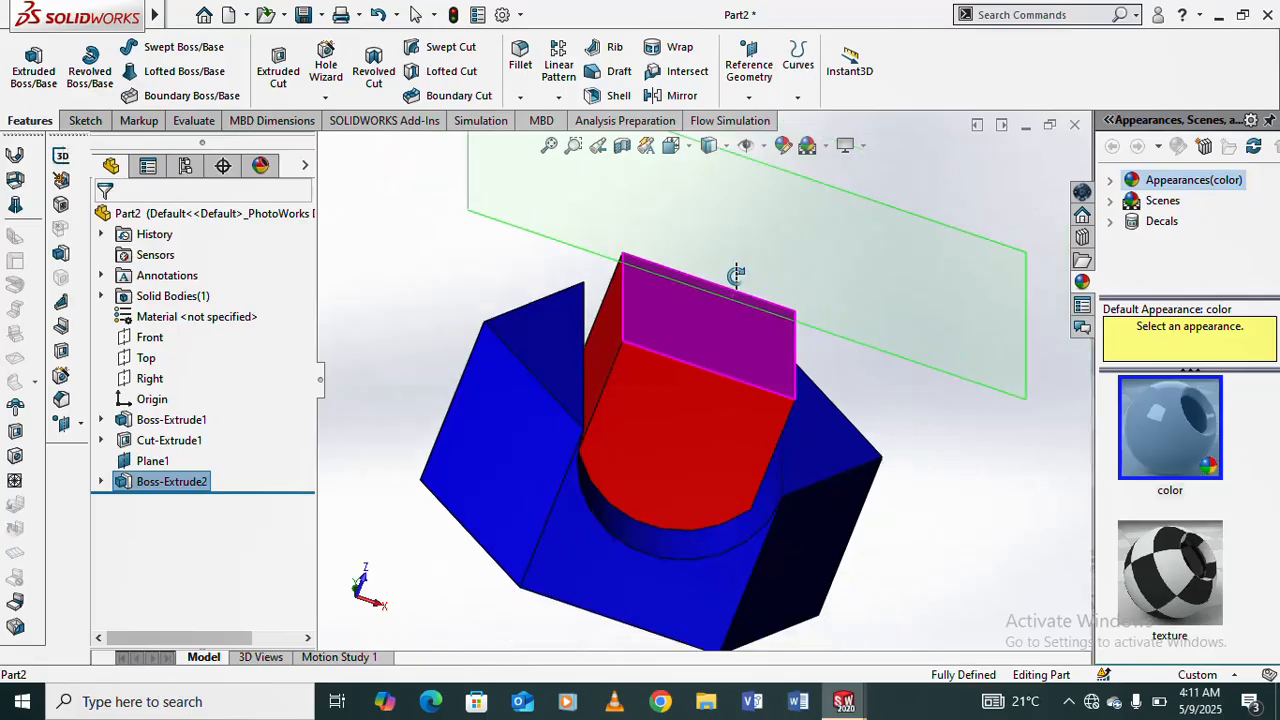
pyautogui.press('Escape')
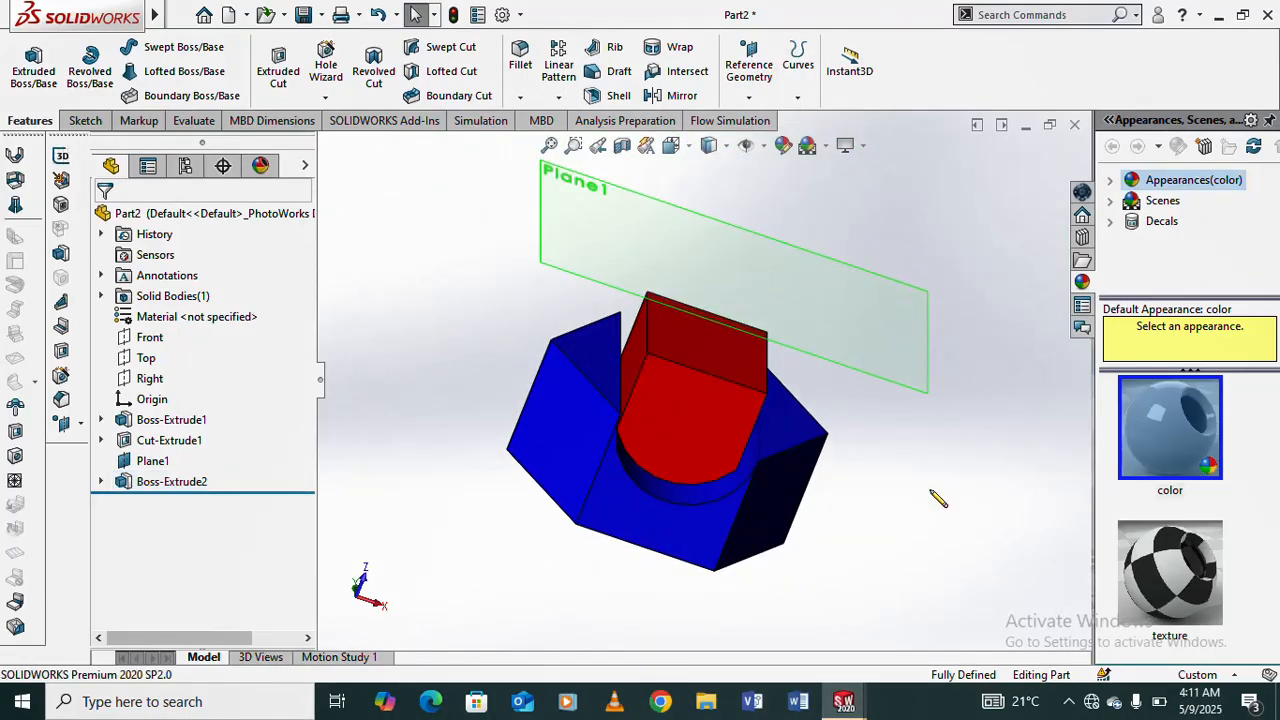
pyautogui.moveTo(912, 479)
pyautogui.mouseDown(button='middle')
pyautogui.moveTo(766, 371)
pyautogui.moveTo(726, 391)
pyautogui.moveTo(898, 455)
pyautogui.moveTo(857, 346)
pyautogui.moveTo(969, 314)
pyautogui.moveTo(926, 303)
pyautogui.moveTo(840, 316)
pyautogui.mouseUp(button='middle')
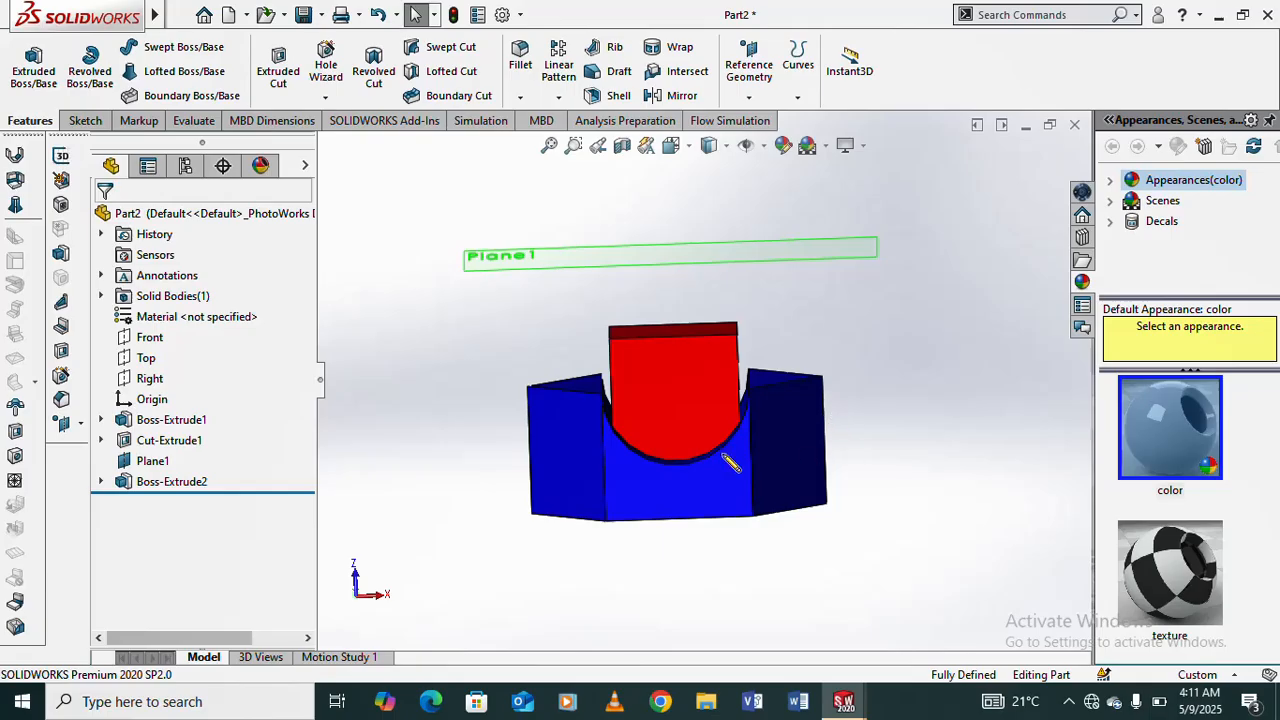
pyautogui.scroll(-2, 716, 430)
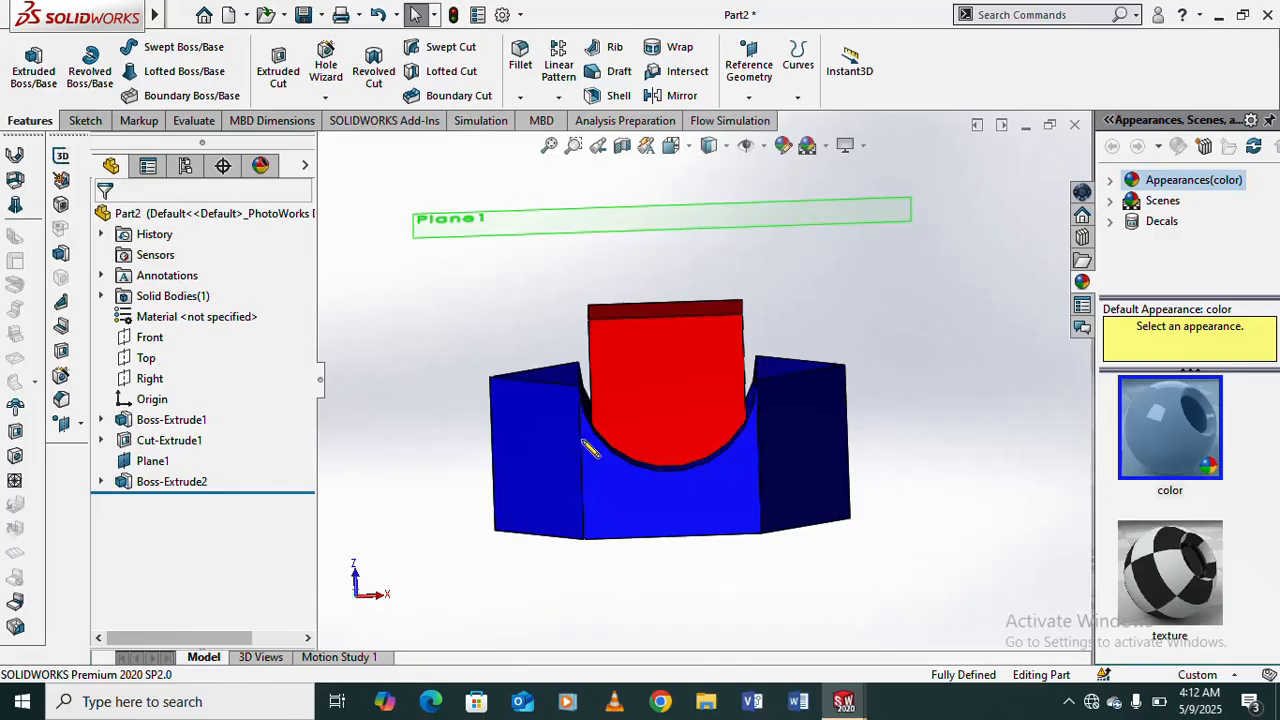
pyautogui.moveTo(663, 400); pyautogui.dragTo(683, 431, button='middle')
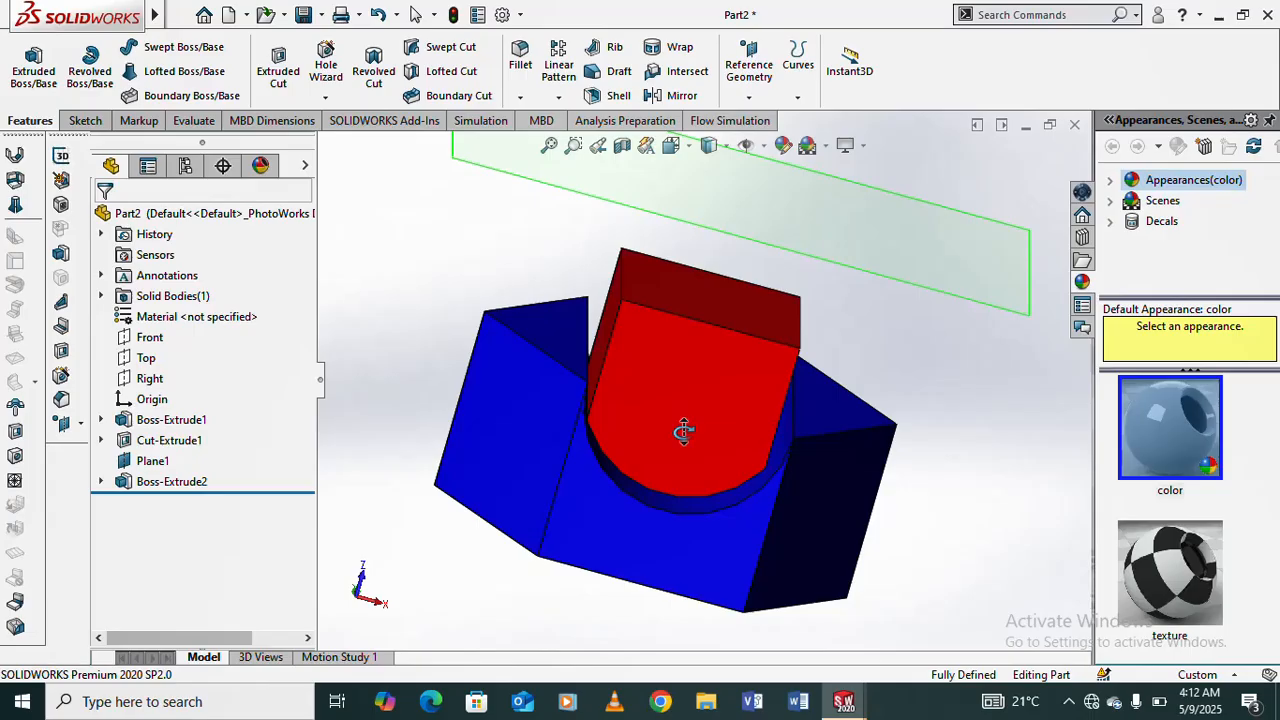